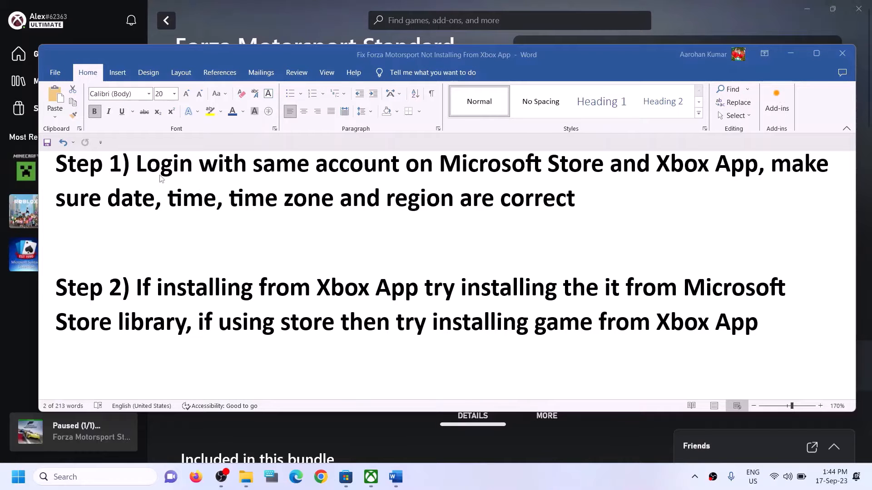
Highlight the Step 1 same-account login advice in the notes, and sign out of the current account in Microsoft Store
left_click_drag(139, 164, 756, 170)
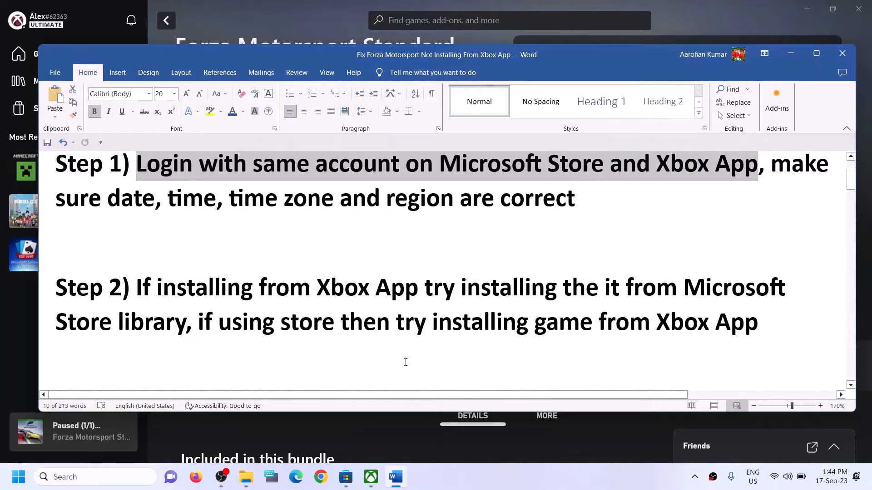
left_click(359, 476)
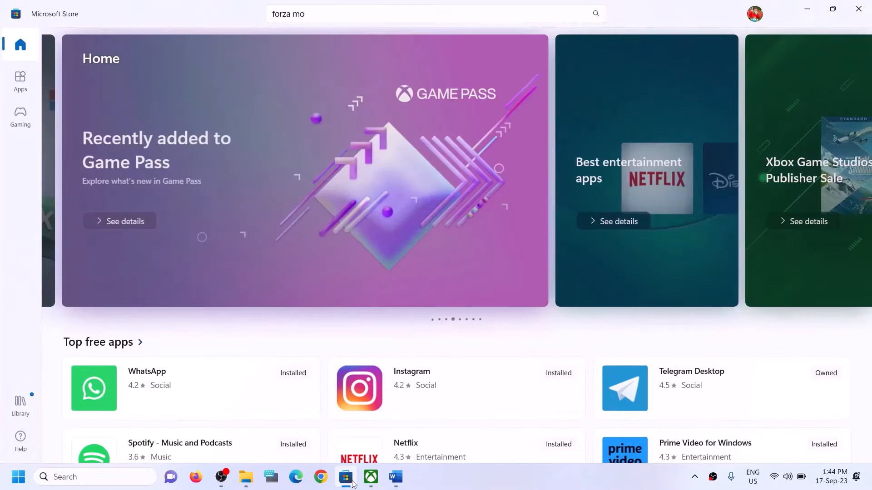
left_click(756, 14)
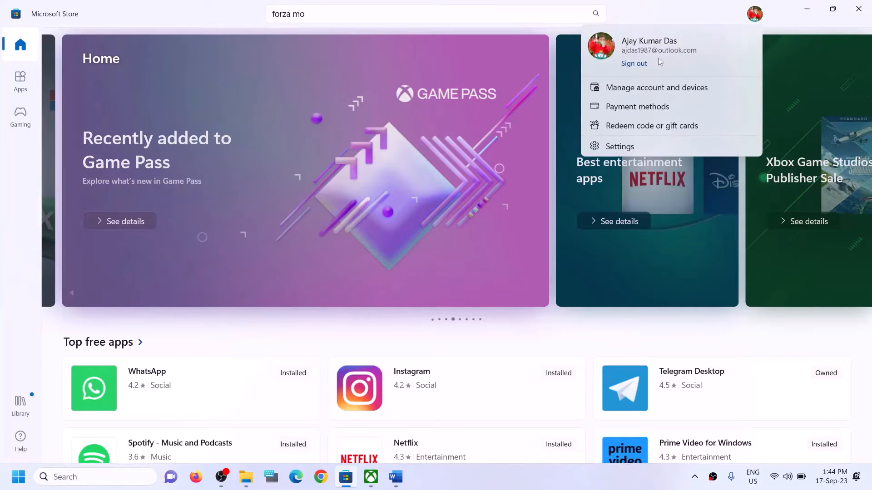
left_click(634, 64)
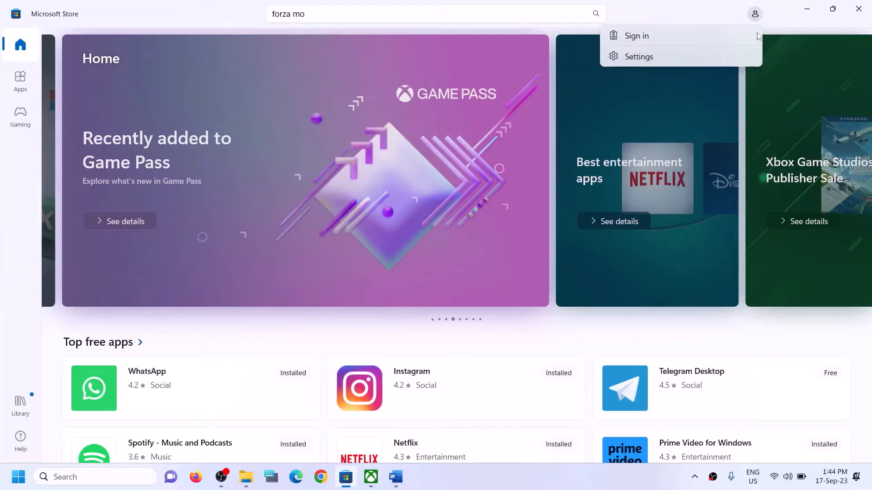
Sign back in to Microsoft Store with the saved Outlook account, entering the account PIN to verify identity
left_click(632, 37)
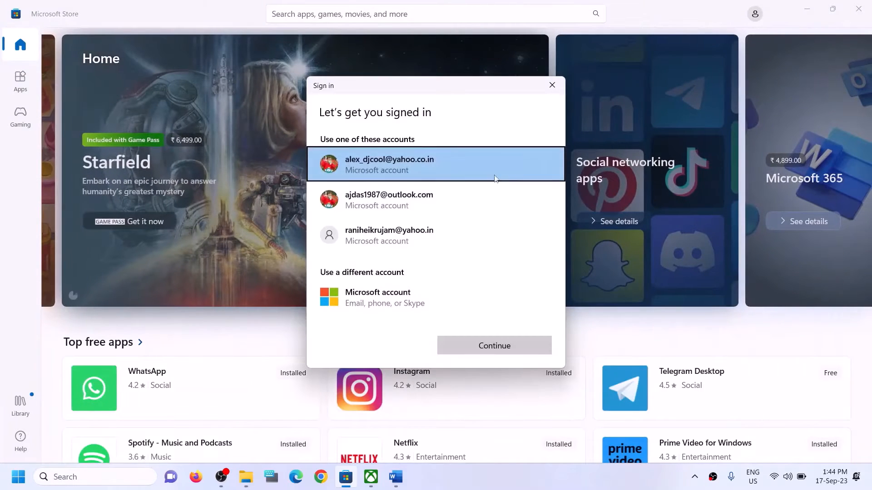
left_click(396, 206)
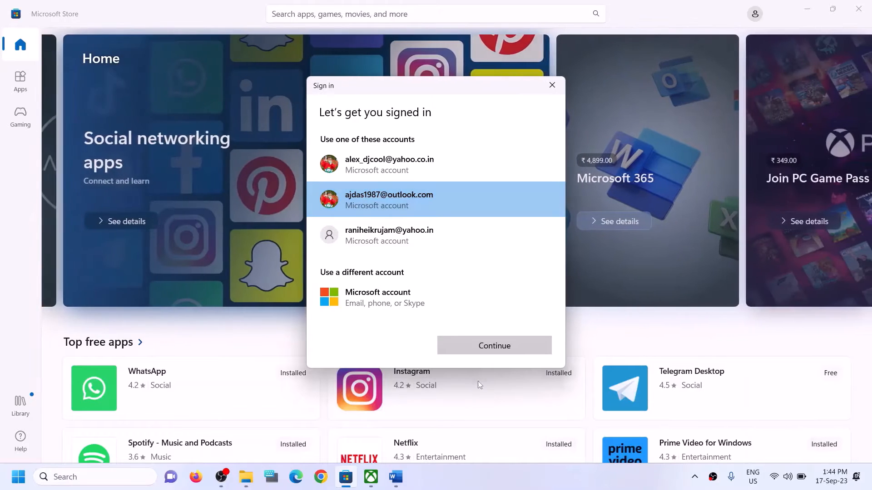
left_click(471, 347)
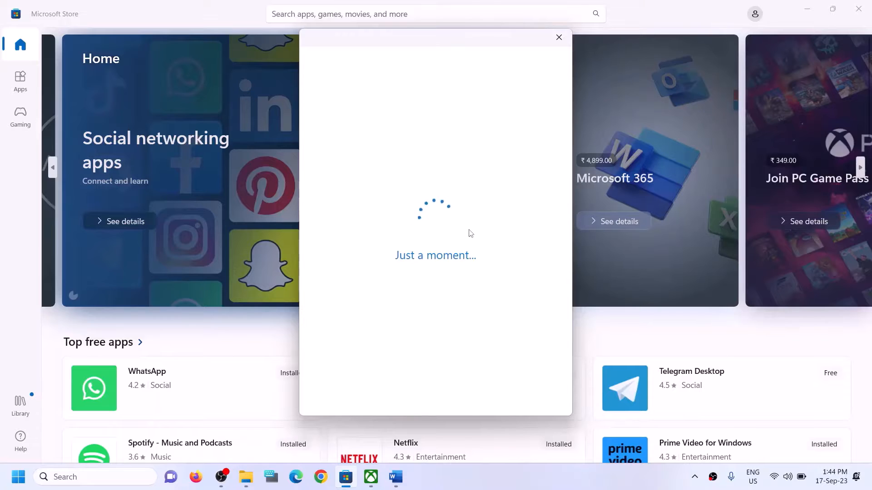
type("•")
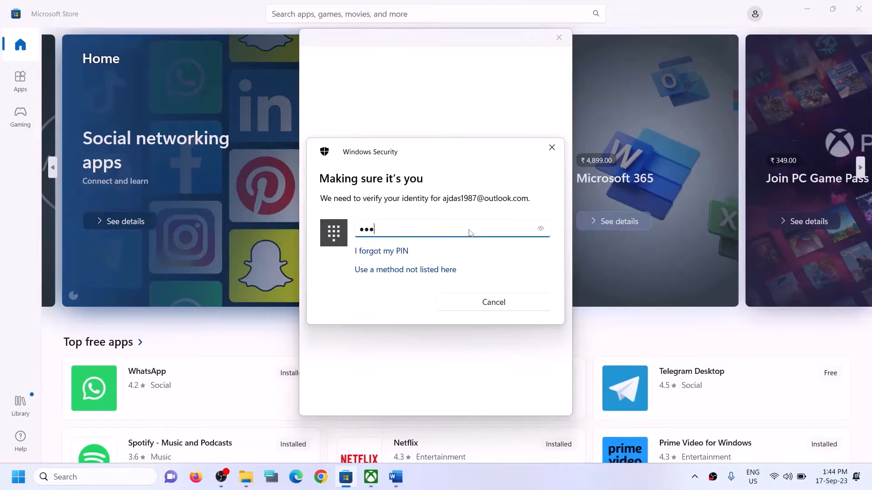
type("•••")
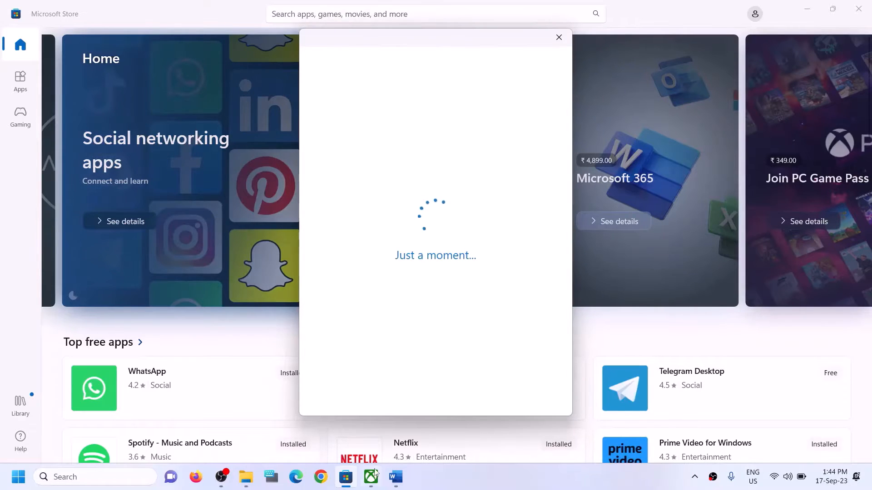
Switch to the Xbox app and sign out of the current profile
left_click(373, 484)
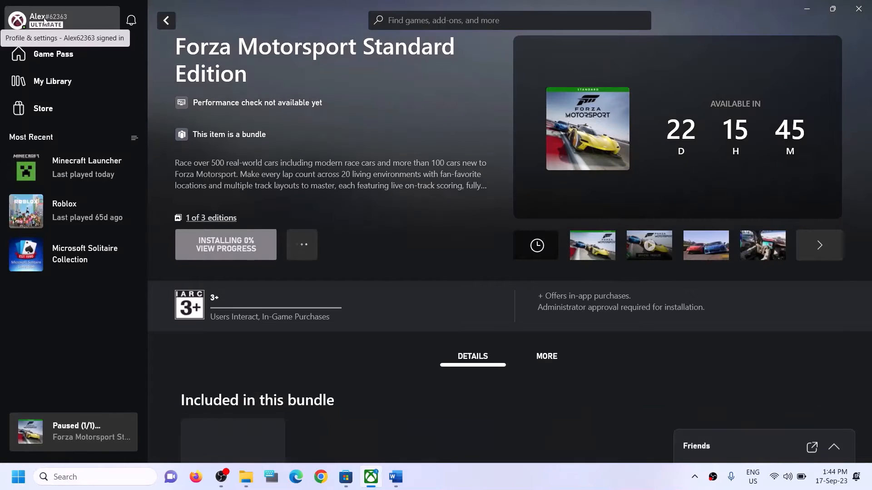
left_click(44, 20)
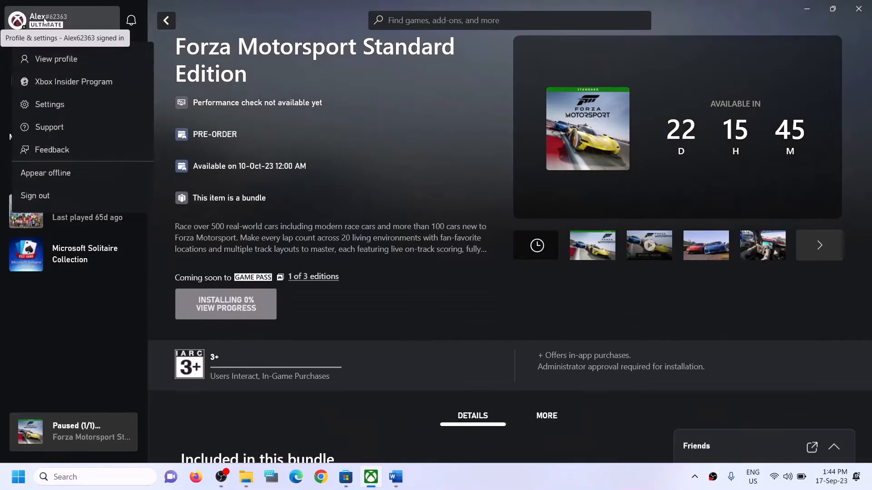
left_click(33, 199)
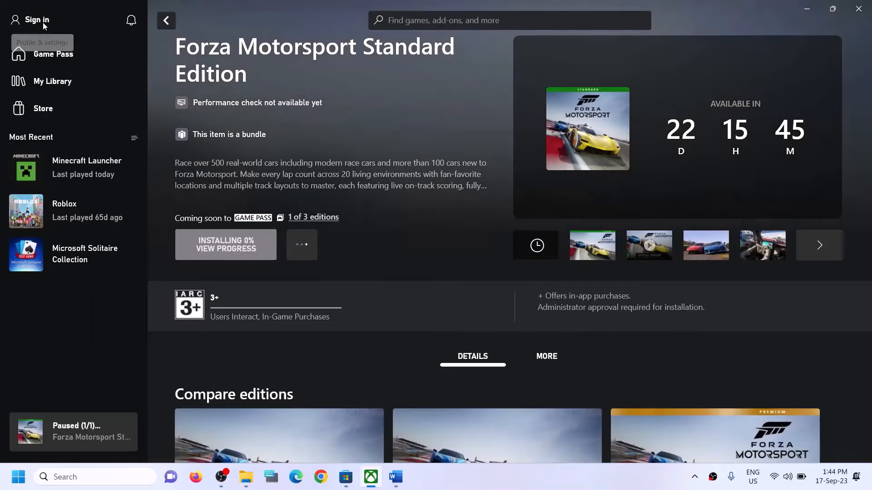
Sign in to the Xbox app, switching to the same Outlook account used in Microsoft Store, and proceed past the welcome screen
left_click(42, 23)
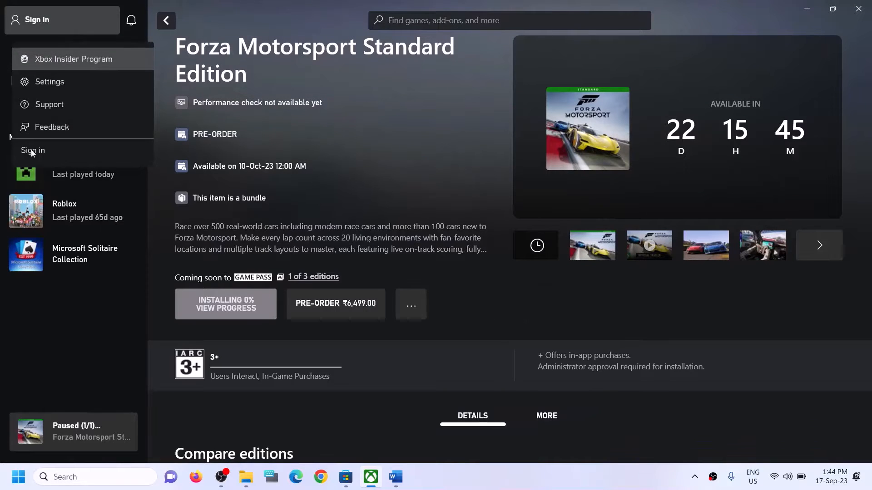
left_click(311, 189)
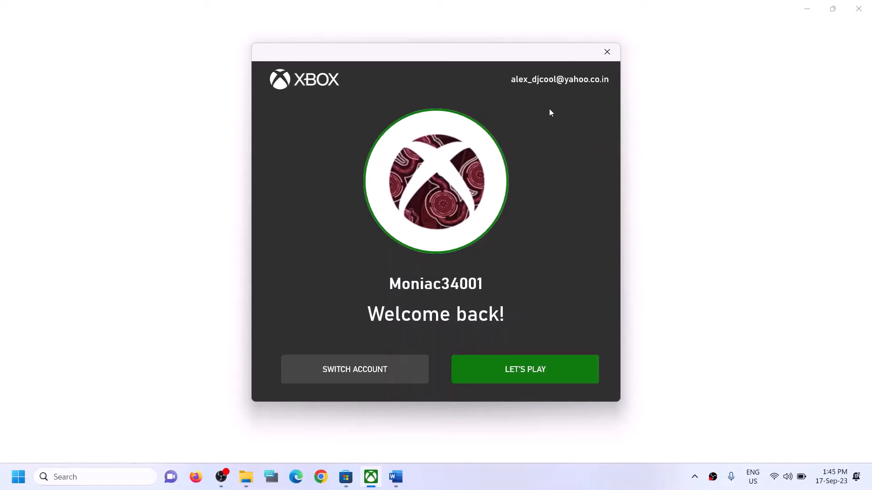
left_click(348, 369)
left_click(373, 201)
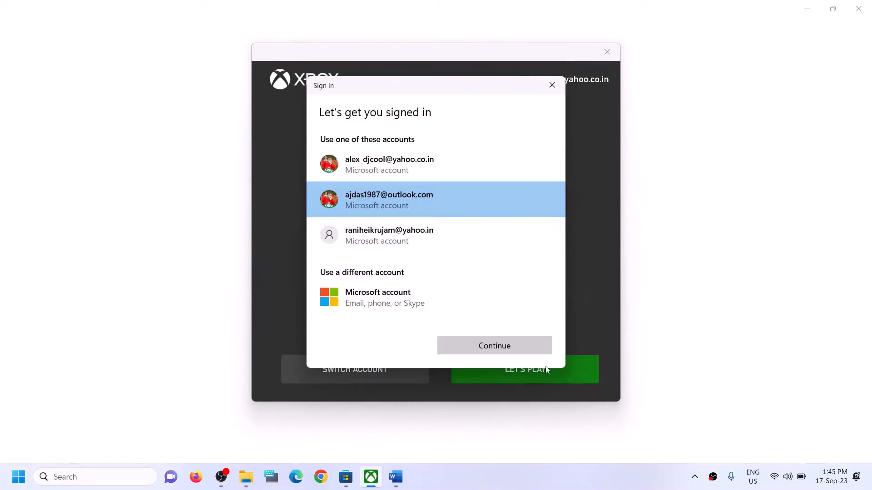
left_click(500, 350)
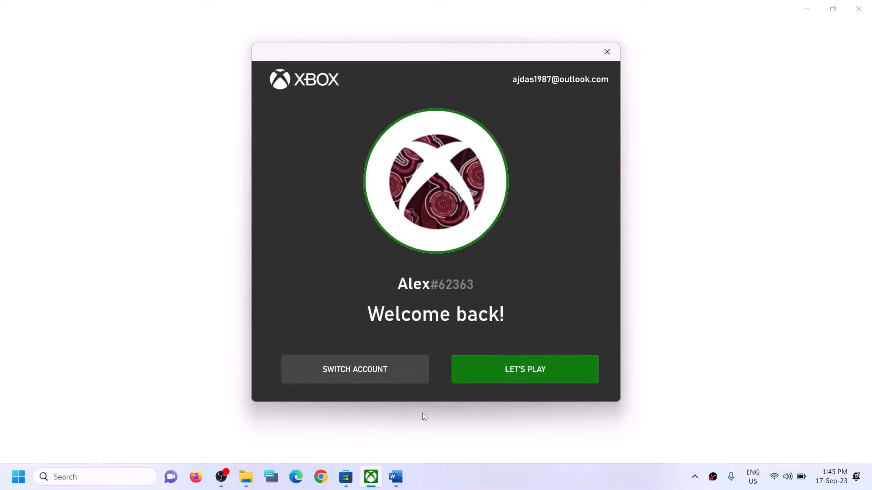
left_click(491, 377)
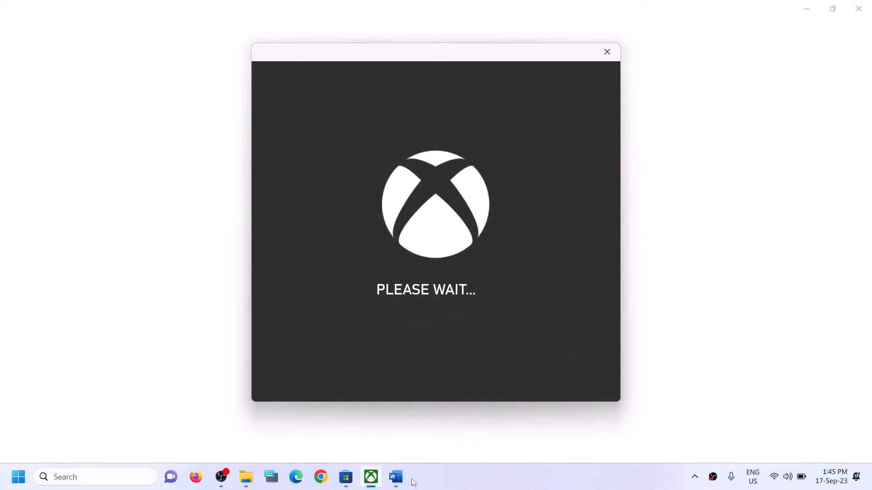
Highlight the Step 2 advice on installing from Microsoft Store in the Word notes, and open the Microsoft Store library
left_click(395, 485)
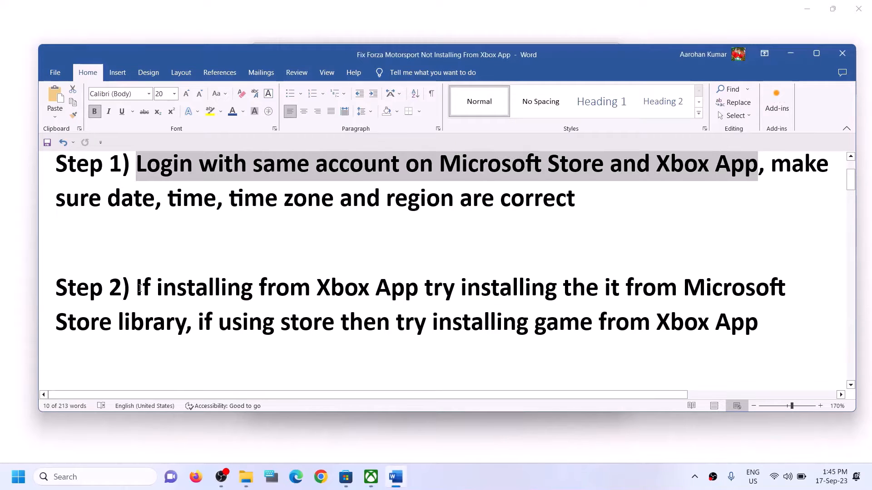
left_click_drag(144, 288, 186, 331)
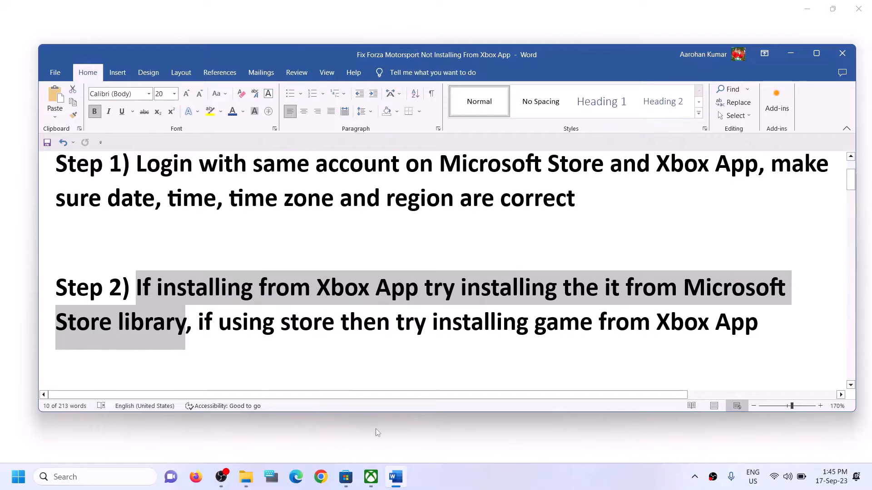
left_click(346, 484)
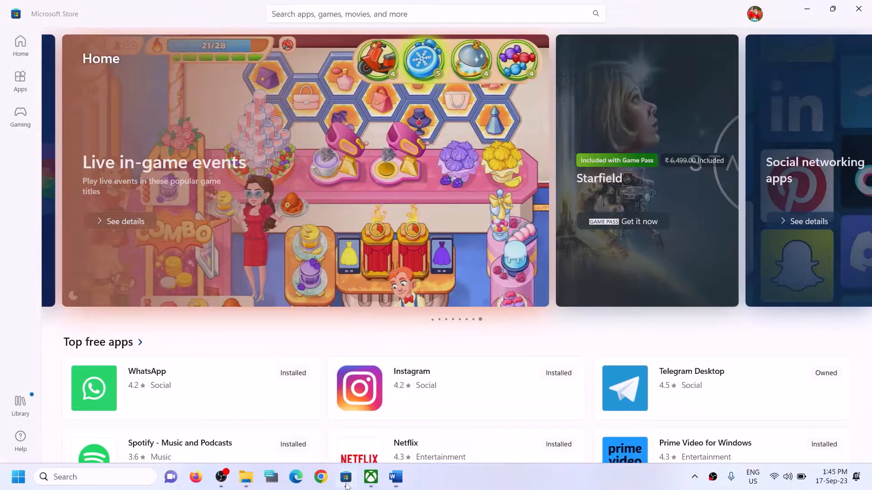
left_click(23, 411)
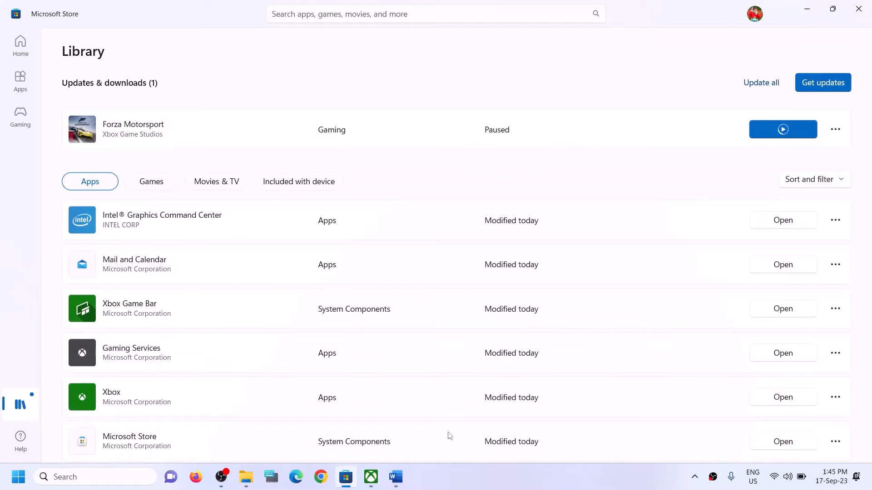
Check the game's page in the Xbox app, and look through the Microsoft Store library for Forza Motorsport
left_click(371, 477)
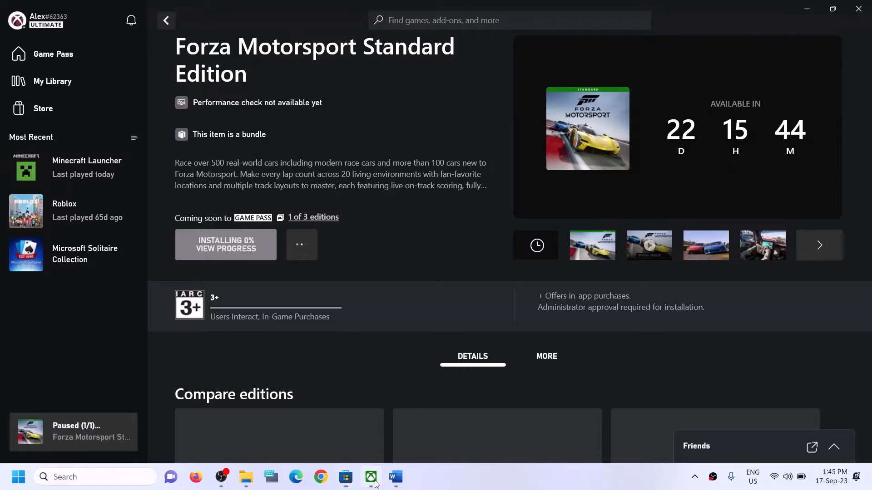
left_click(350, 481)
scroll(631, 298, "down", 3)
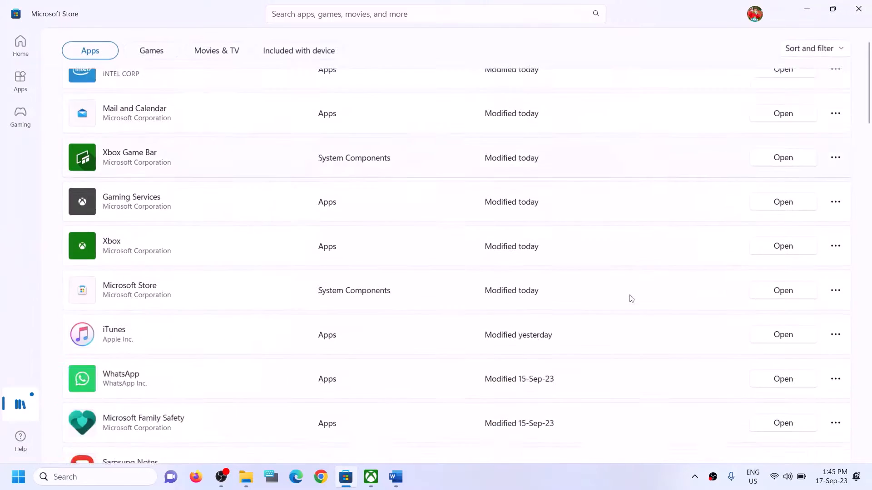
scroll(631, 327, "down", 6)
scroll(630, 360, "up", 9)
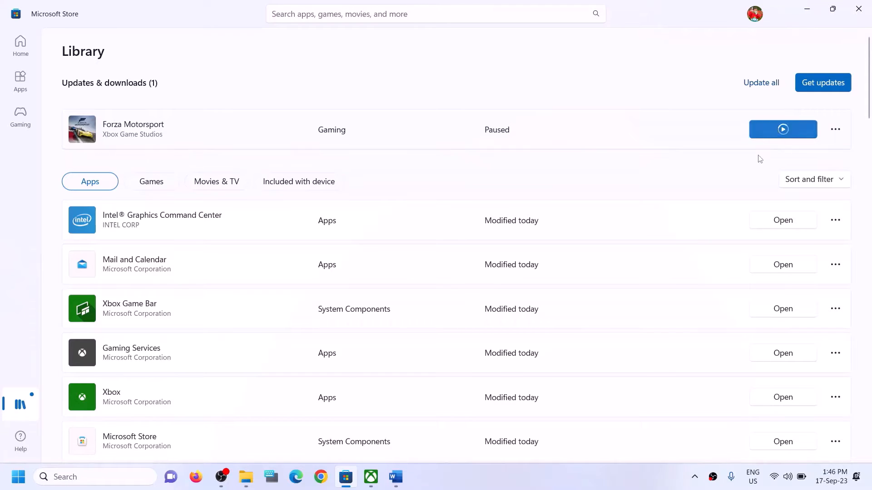
Highlight the Step 2 advice in the Word notes on installing the game from the Xbox App, and return to Microsoft Store
left_click(396, 477)
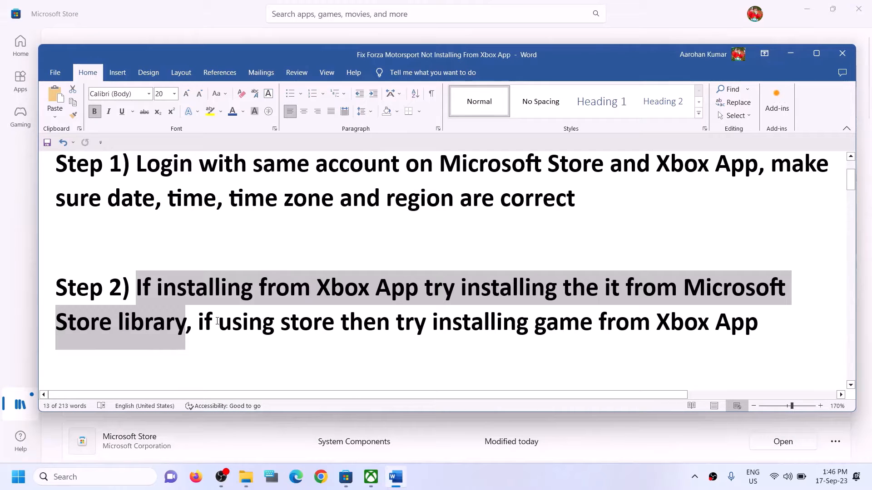
left_click_drag(217, 322, 561, 319)
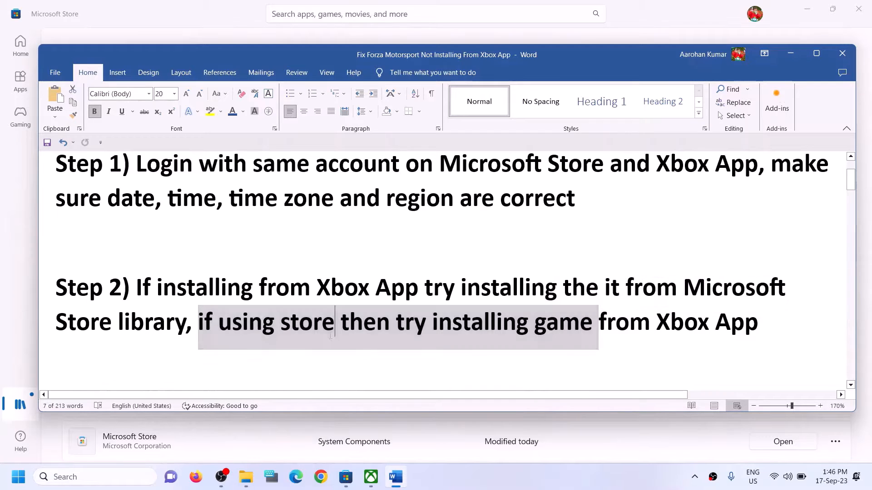
left_click(331, 336)
left_click_drag(200, 321, 339, 321)
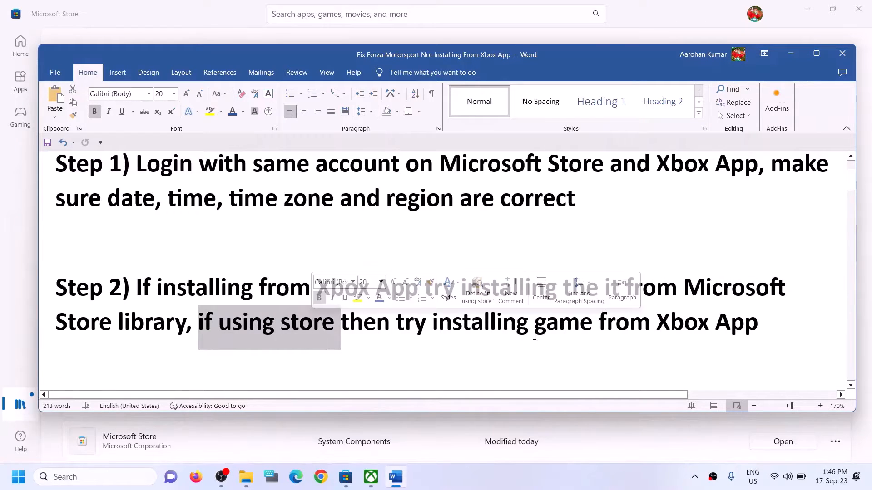
left_click_drag(434, 321, 758, 321)
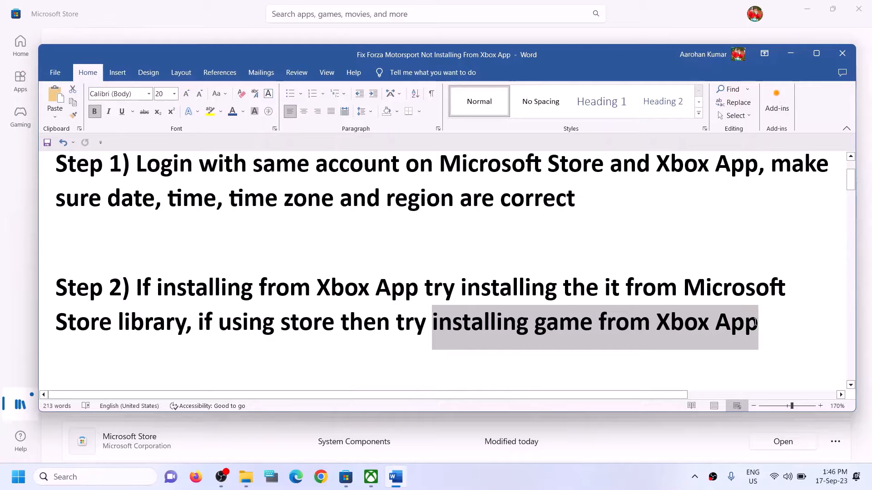
left_click(314, 326)
left_click(224, 14)
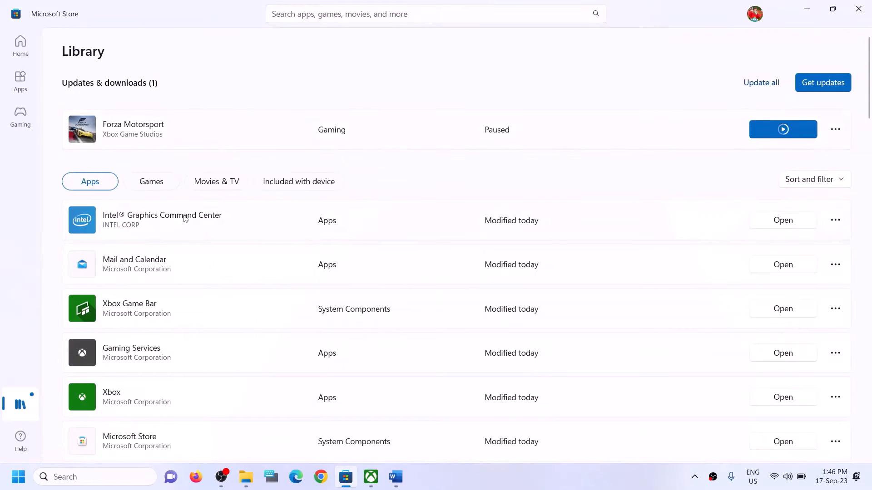
Switch to the Xbox app and search its catalogue for "forza", dismissing the suggestions
left_click(378, 483)
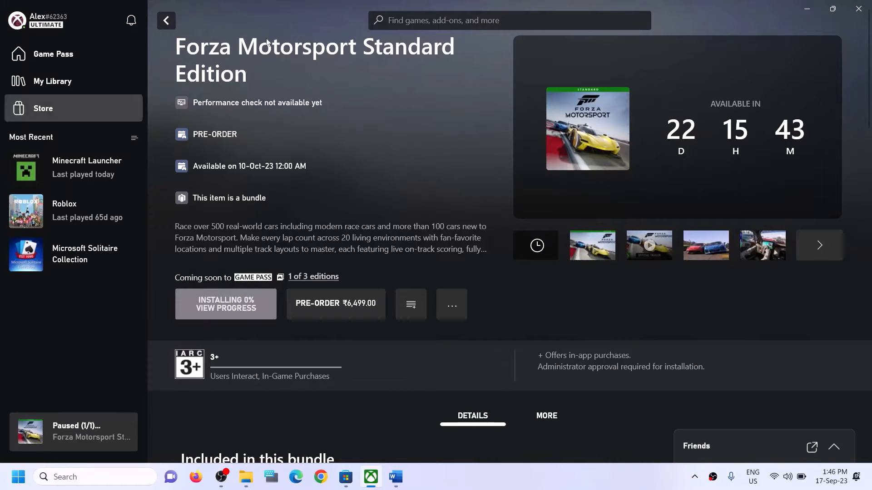
left_click(451, 19)
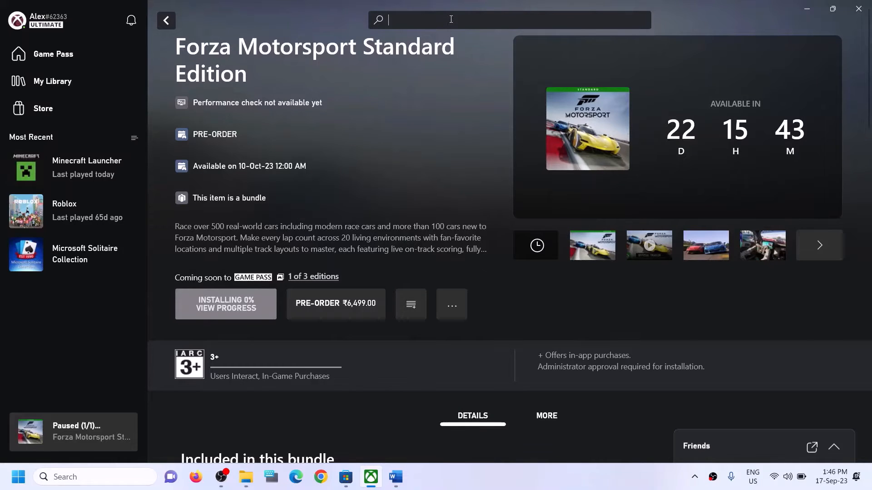
type("forza")
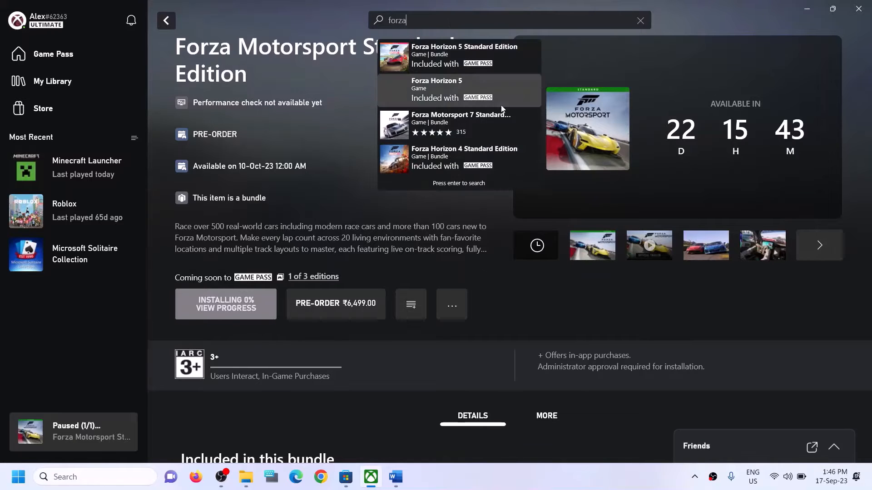
left_click(358, 194)
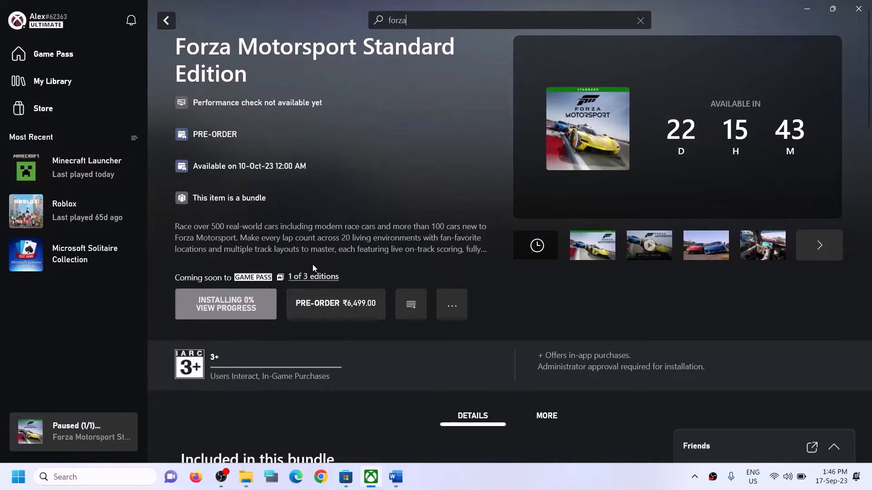
Search Windows for "xbox" and close the search results
left_click(105, 476)
type("xbox")
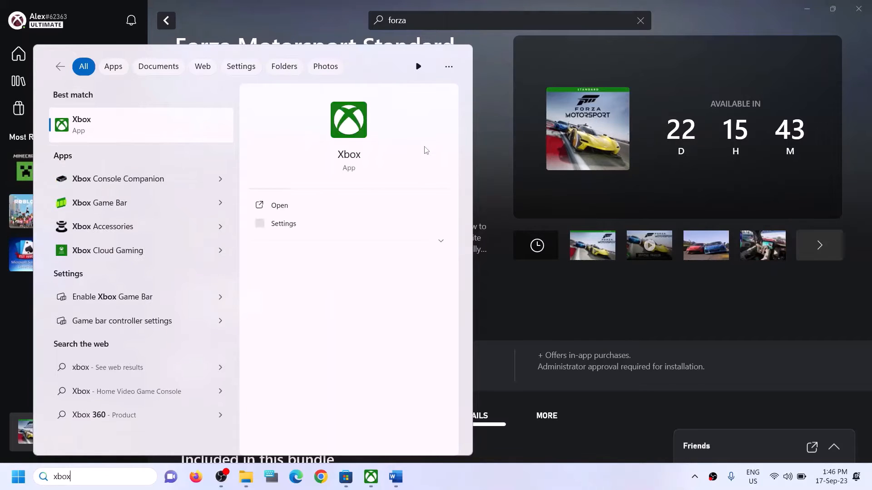
left_click(490, 114)
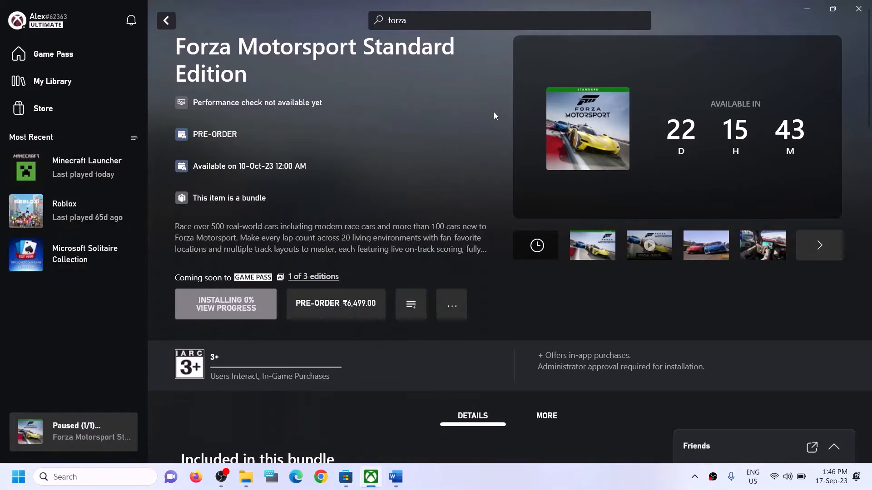
Switch to the Word notes and copy the full PowerShell command listed under Step 3
left_click(396, 477)
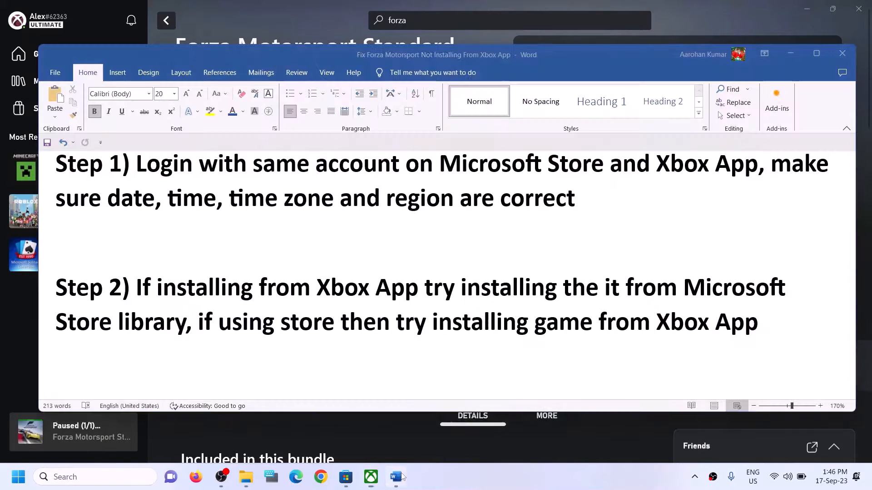
scroll(319, 297, "down", 5)
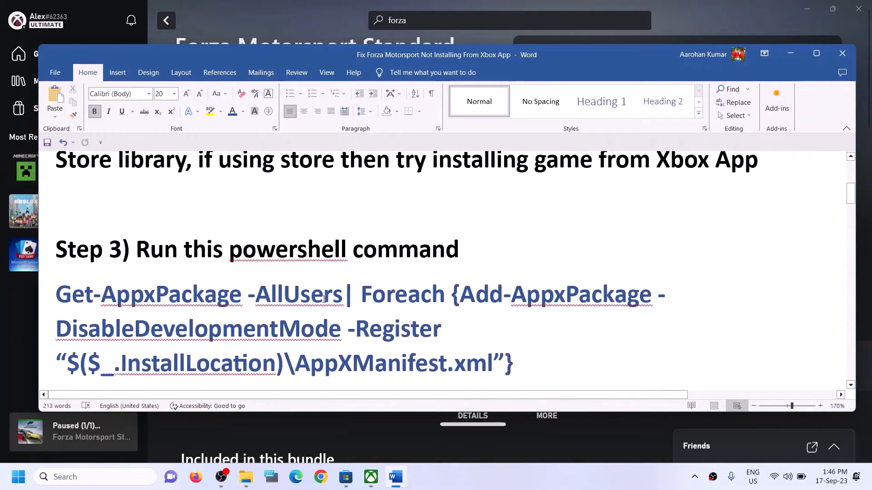
left_click_drag(521, 355, 76, 280)
right_click(91, 287)
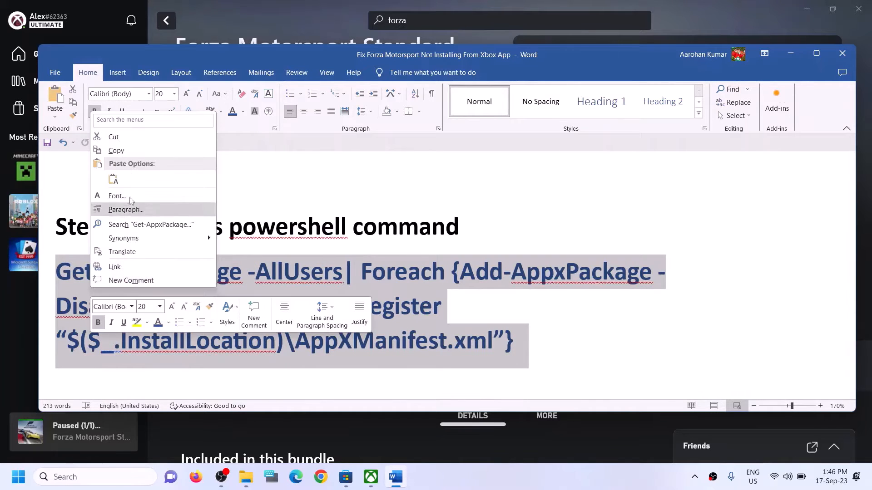
left_click(121, 151)
Search Windows for "powershell" and launch Windows PowerShell as administrator, allowing it to make changes to the device
left_click(90, 481)
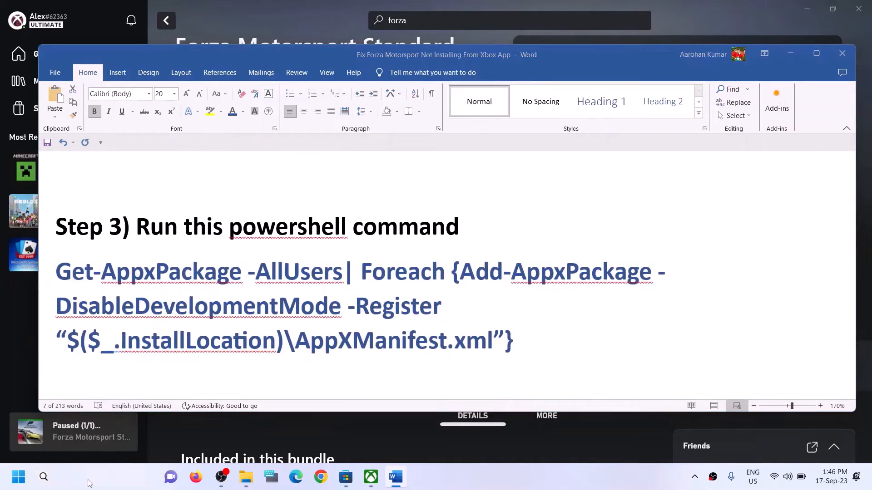
type("powers")
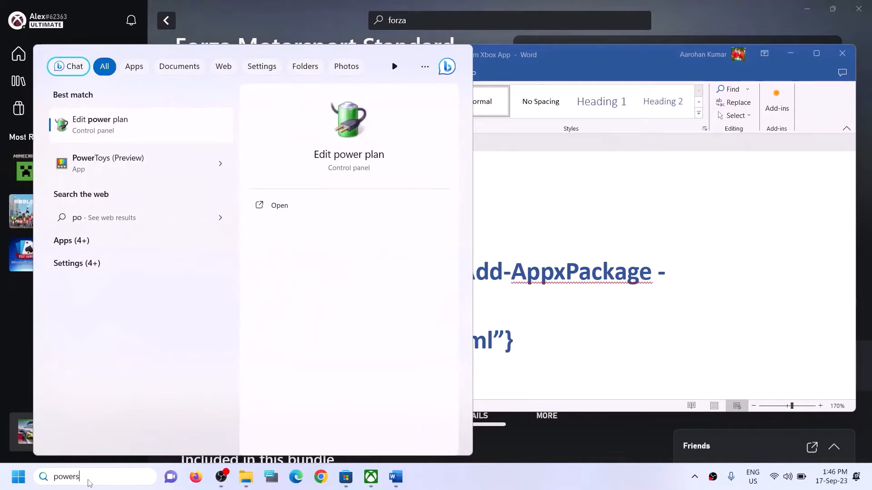
type("hell")
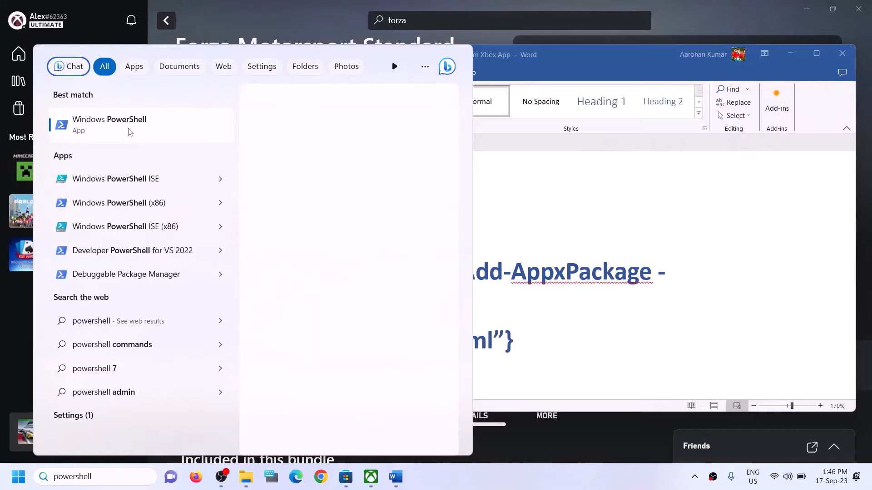
right_click(195, 143)
key("Escape")
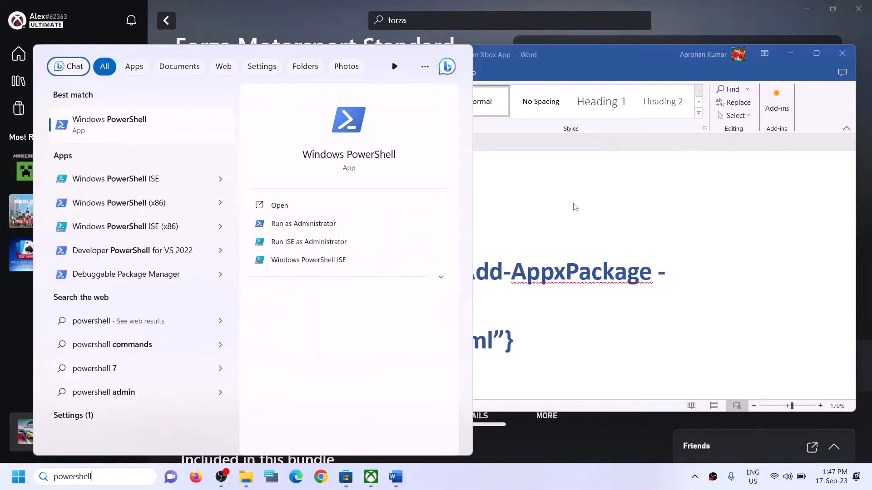
key("ctrl+shift+Return")
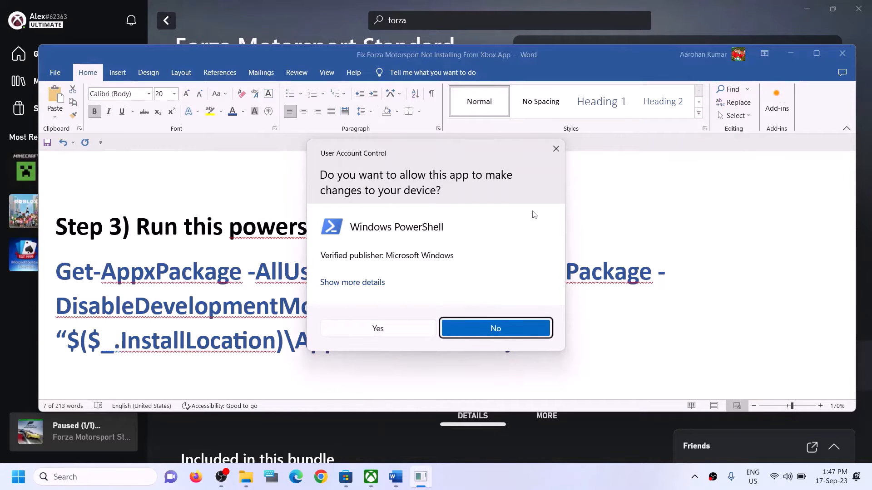
key("alt+y")
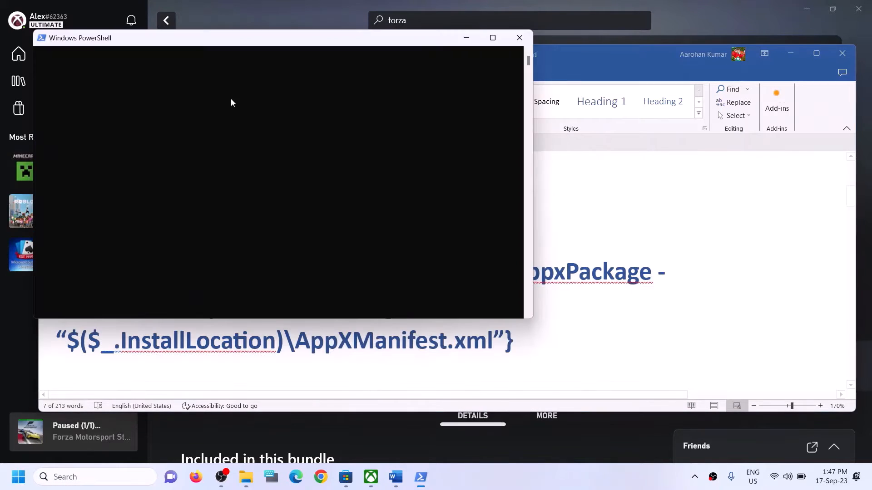
Paste and run Get-AppxPackage -AllUsers| Foreach {Add-AppxPackage -DisableDevelopmentMode -Register “$($_.InstallLocation)\AppXManifest.xml”} in the administrator PowerShell window
left_click_drag(228, 35, 398, 182)
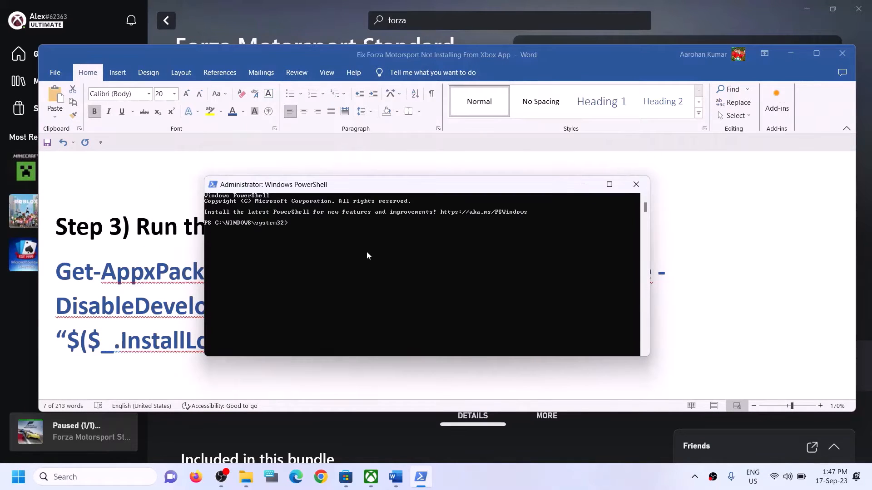
right_click(367, 252)
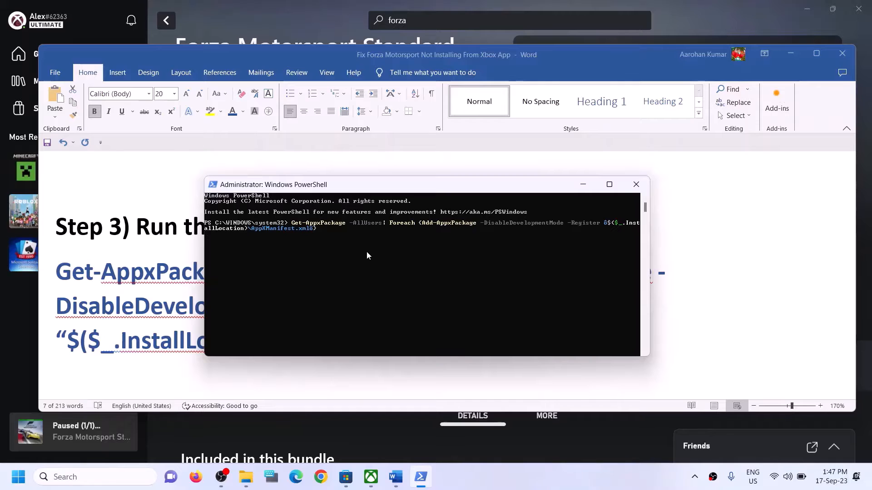
key("Return")
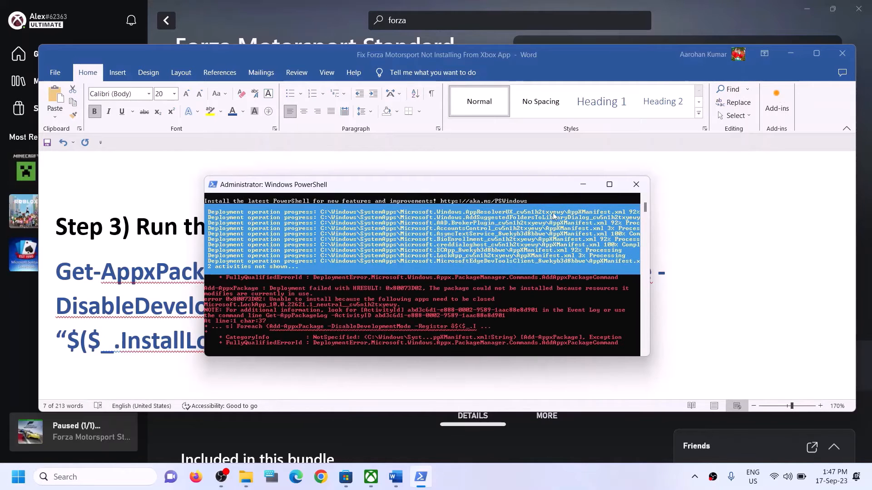
Return to the Word notes and highlight the Step 4 heading "Delete Microsoft Store Local Cache Files"
left_click(740, 248)
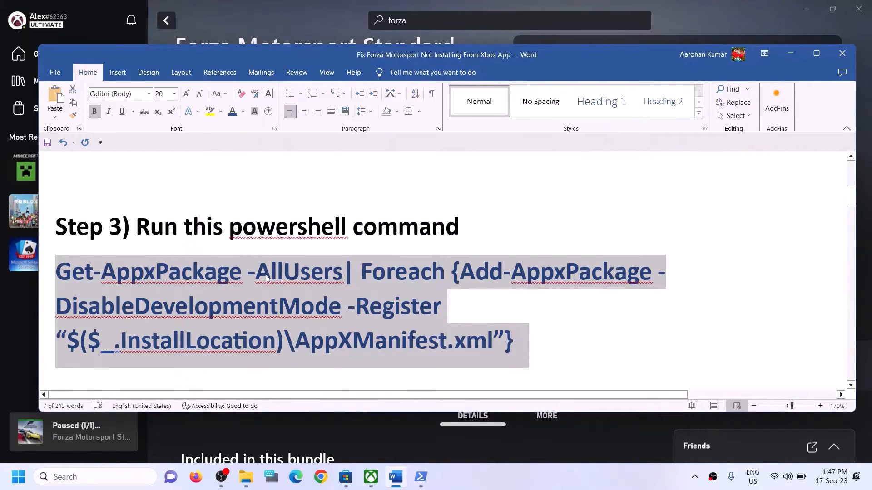
scroll(266, 278, "down", 4)
scroll(278, 296, "up", 1)
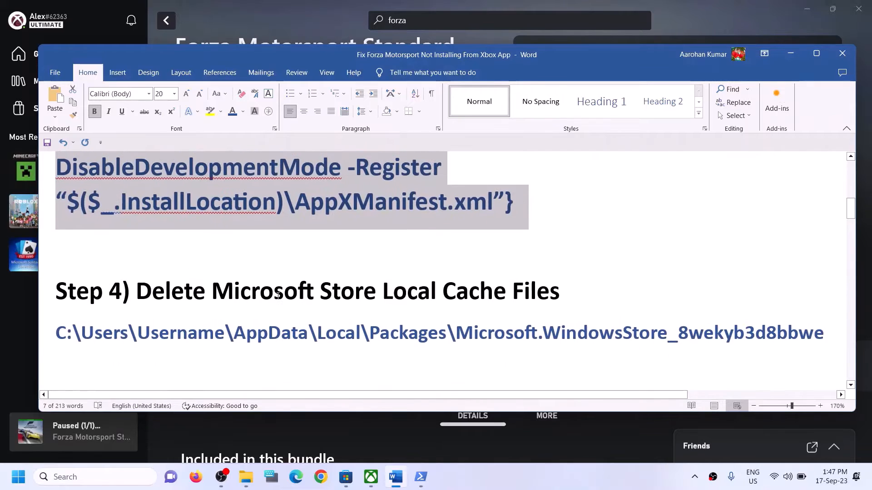
left_click_drag(195, 286, 561, 294)
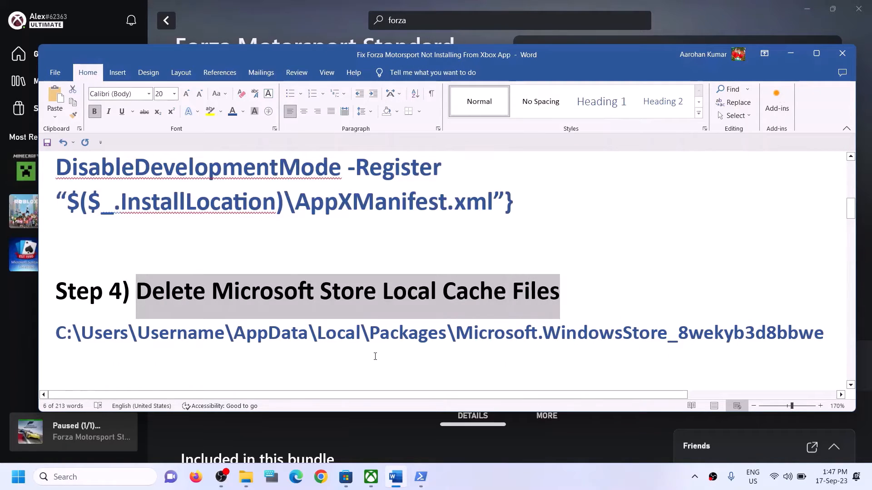
Switch to File Explorer and open the Test user folder at C:\Users\Test
left_click(254, 473)
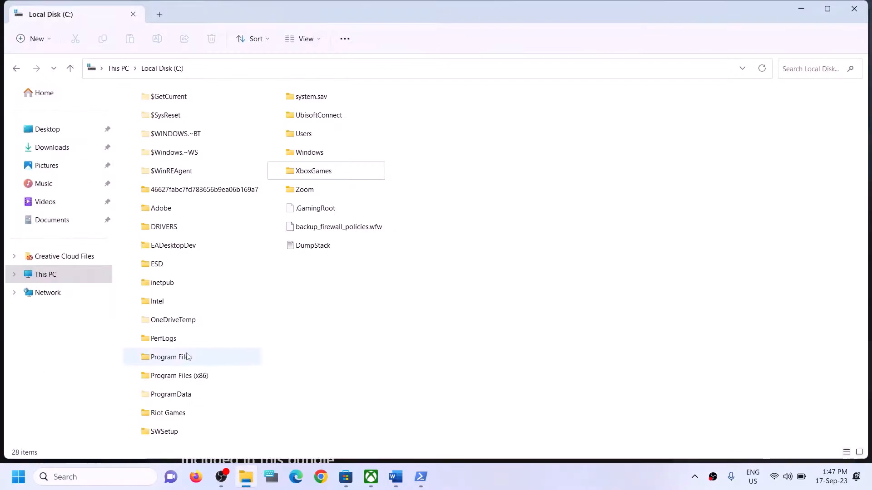
left_click(58, 274)
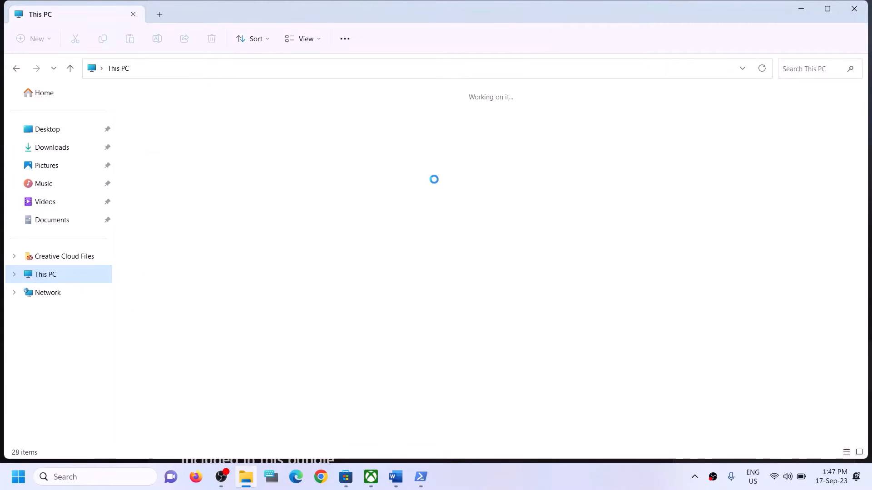
double_click(141, 206)
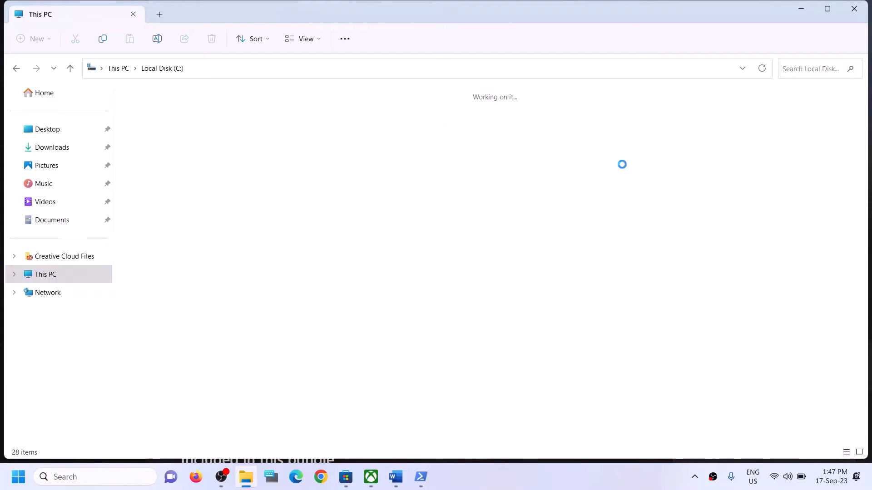
left_click(327, 135)
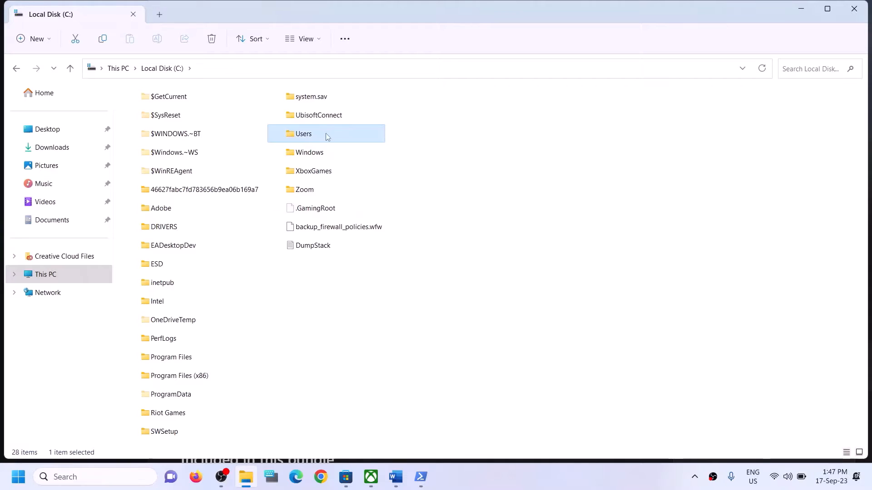
double_click(315, 136)
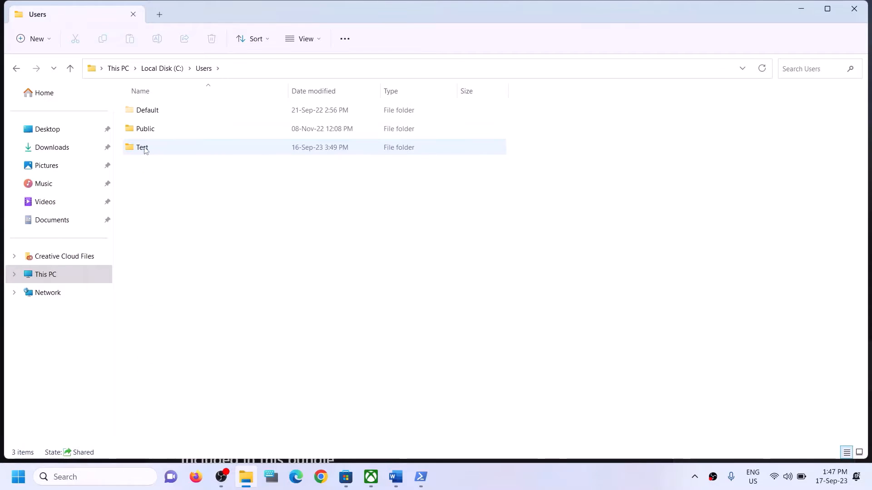
left_click(165, 146)
double_click(166, 144)
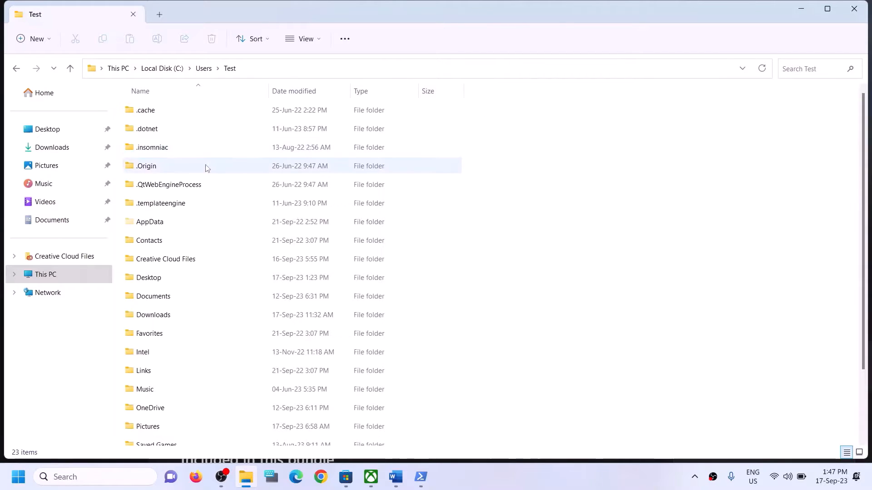
Select the AppData folder and check whether the Hidden items display option is enabled
left_click(186, 225)
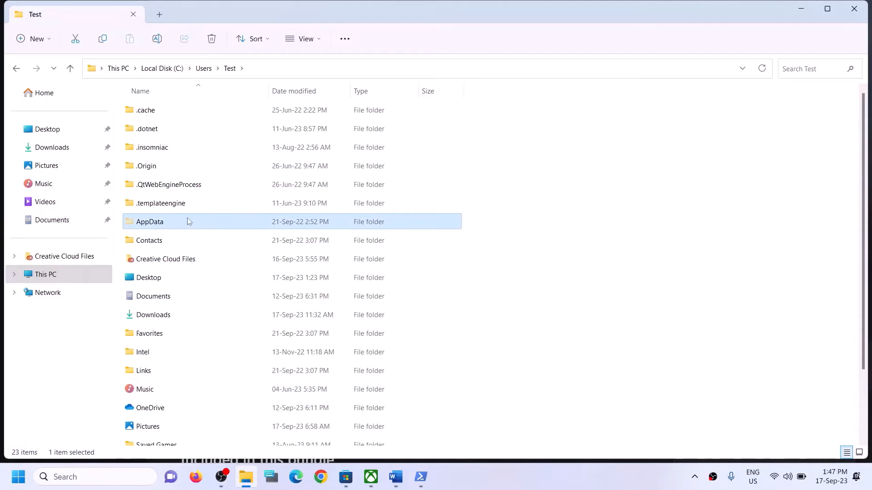
left_click(318, 40)
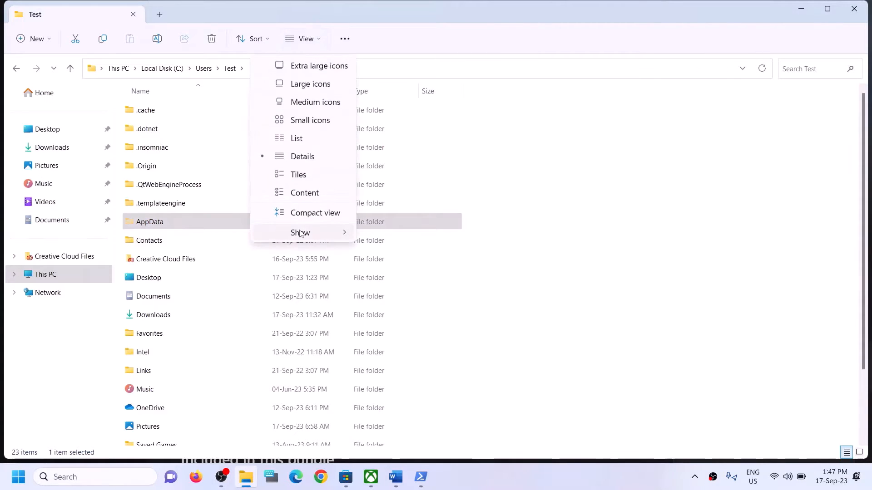
mouse_move(356, 234)
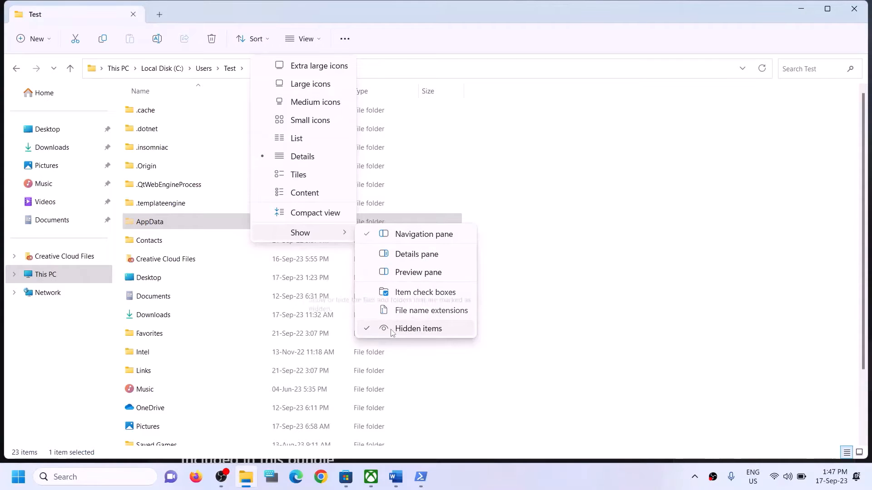
left_click(162, 224)
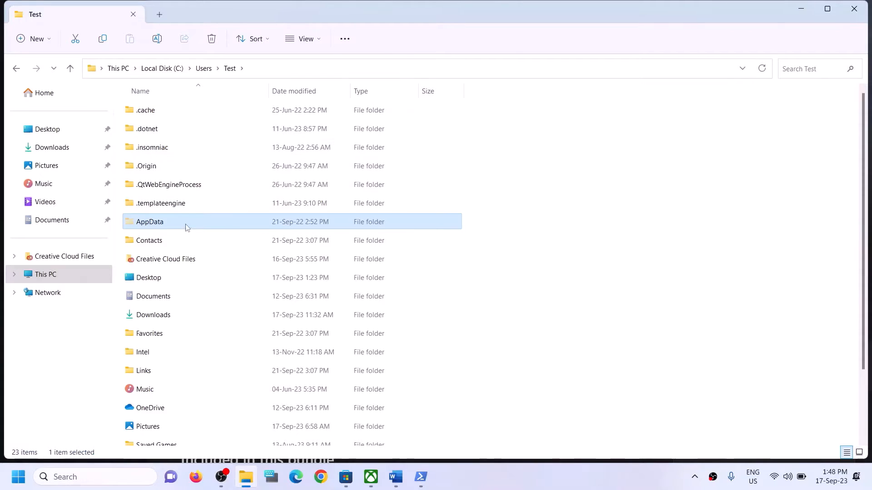
Open the AppData\Local\Packages folder inside the Test user folder
left_click(143, 223)
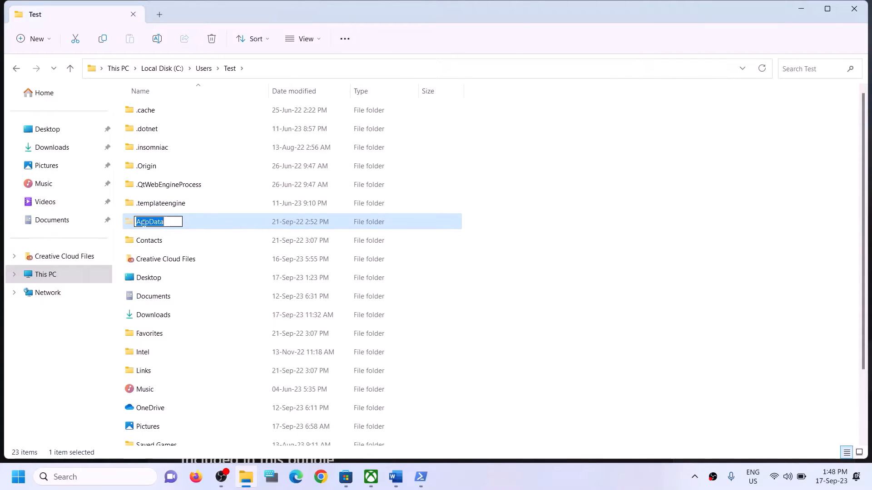
double_click(187, 220)
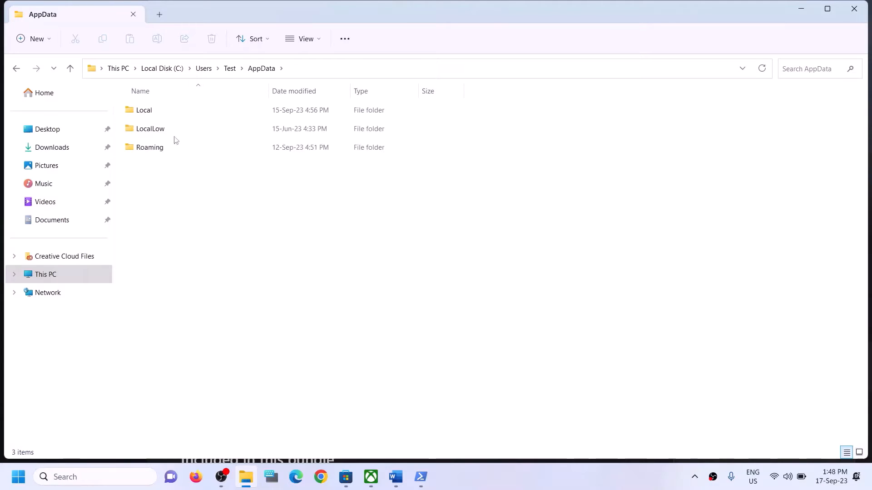
left_click(154, 111)
double_click(185, 112)
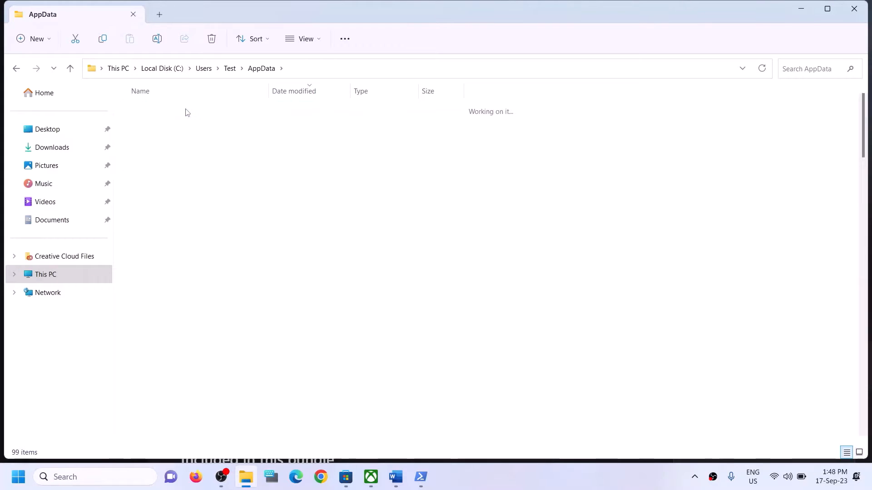
left_click(172, 204)
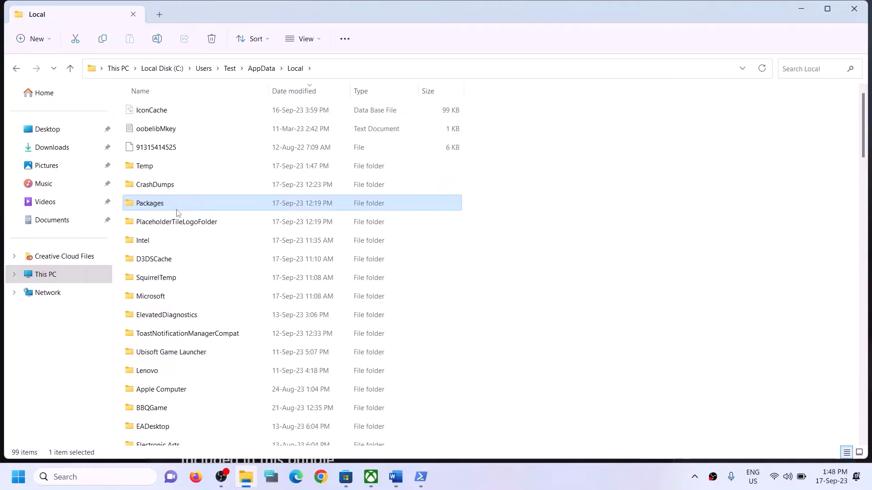
double_click(176, 210)
Find and open the Microsoft.WindowsStore_8wekyb3d8bbwe folder inside the Packages folder
left_click(182, 279)
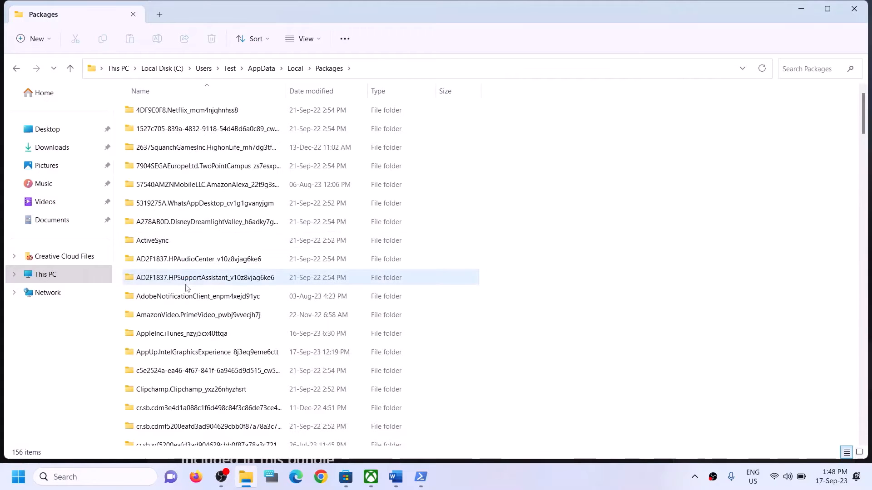
scroll(196, 300, "down", 20)
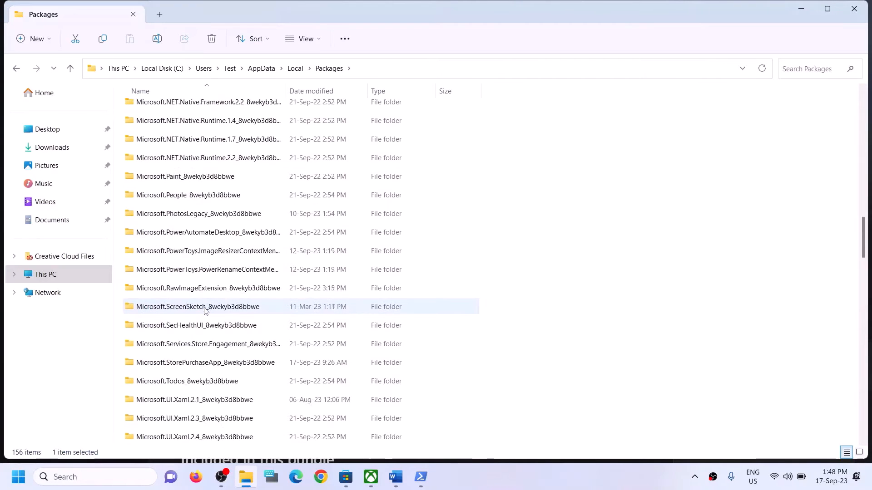
scroll(204, 311, "down", 20)
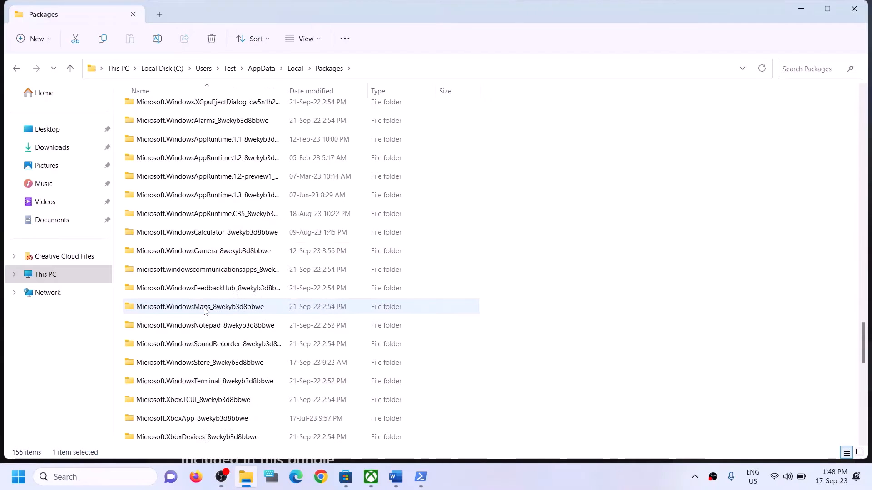
scroll(205, 310, "down", 4)
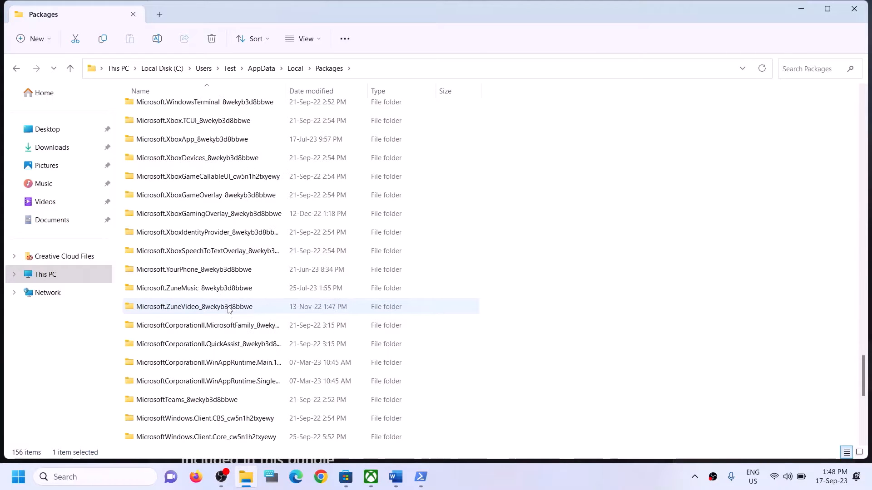
scroll(228, 310, "up", 2)
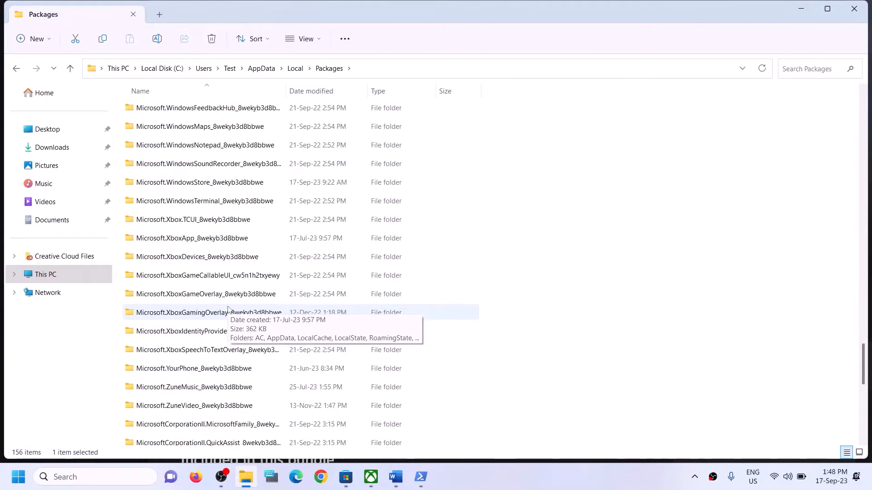
scroll(228, 309, "down", 2)
scroll(228, 309, "down", 4)
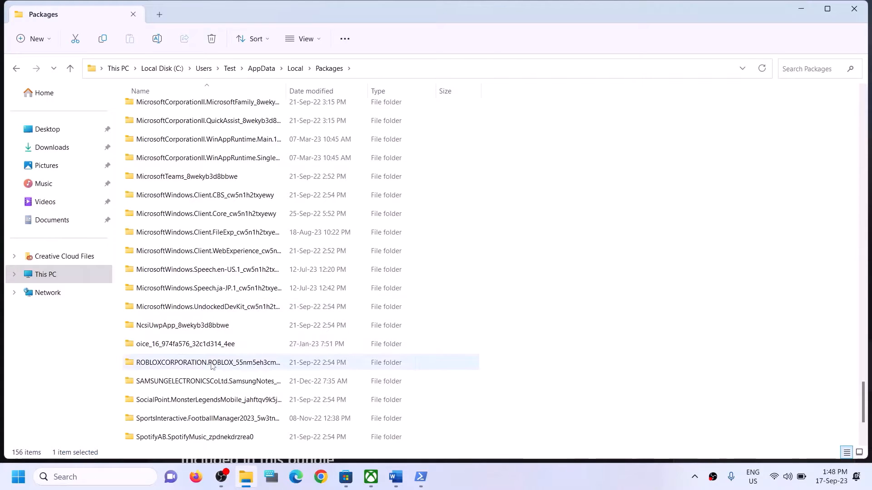
scroll(215, 373, "down", 2)
scroll(215, 373, "up", 1)
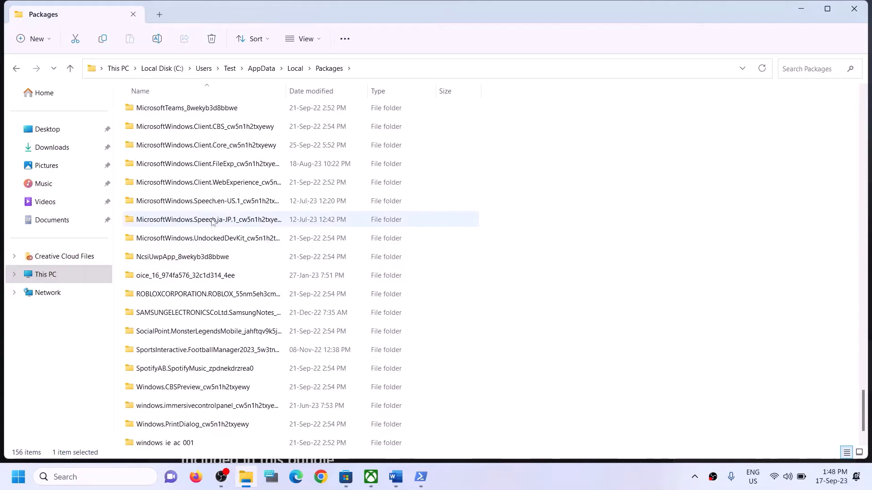
scroll(226, 200, "up", 2)
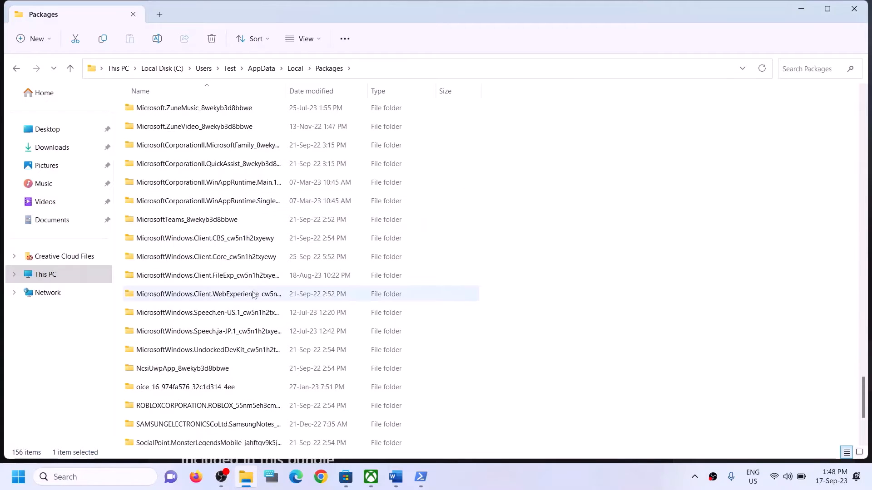
left_click(220, 354)
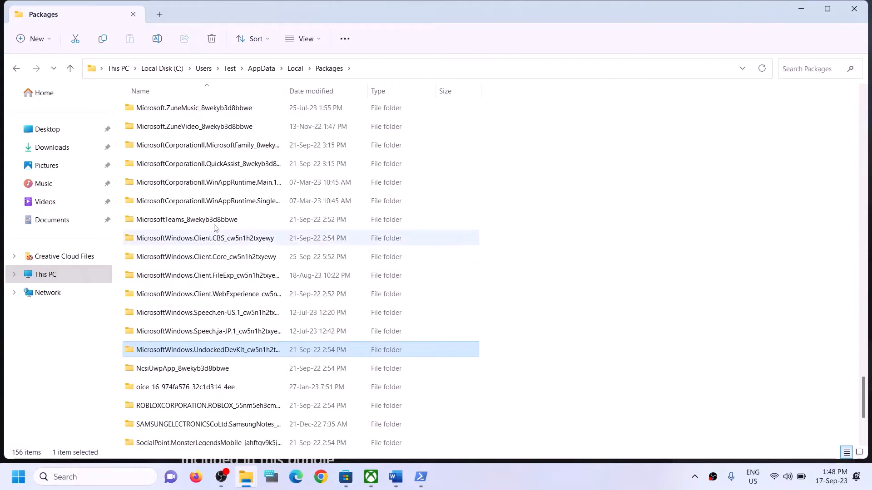
left_click(217, 238)
left_click(224, 296)
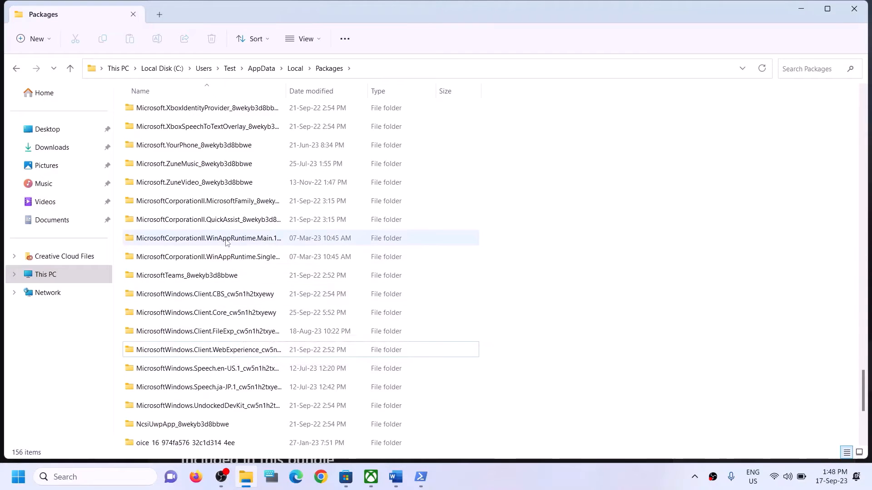
scroll(225, 236, "up", 5)
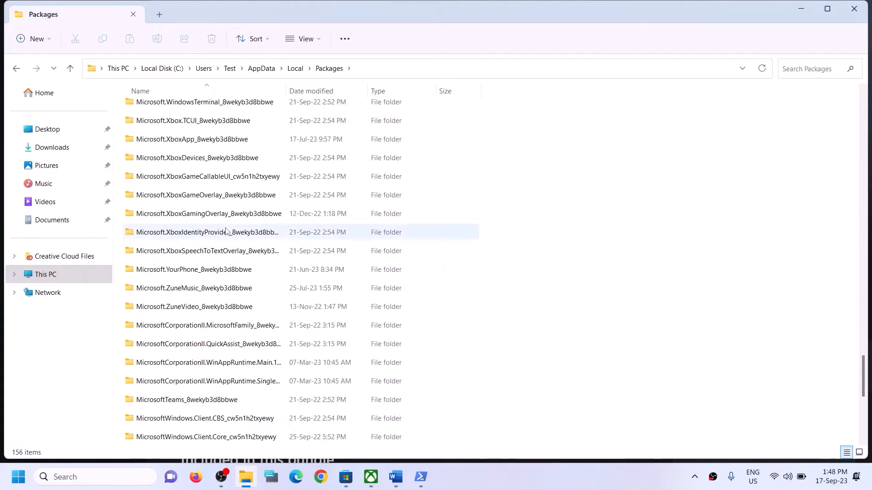
left_click(225, 233)
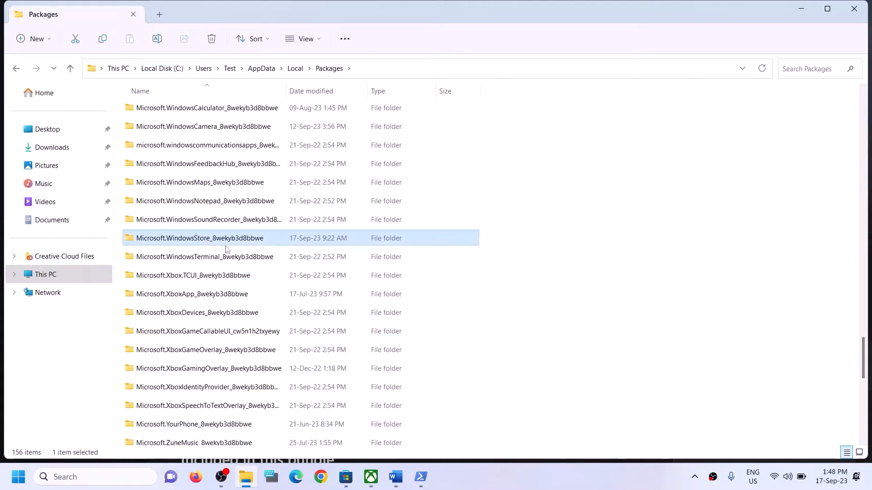
mouse_move(148, 244)
double_click(183, 239)
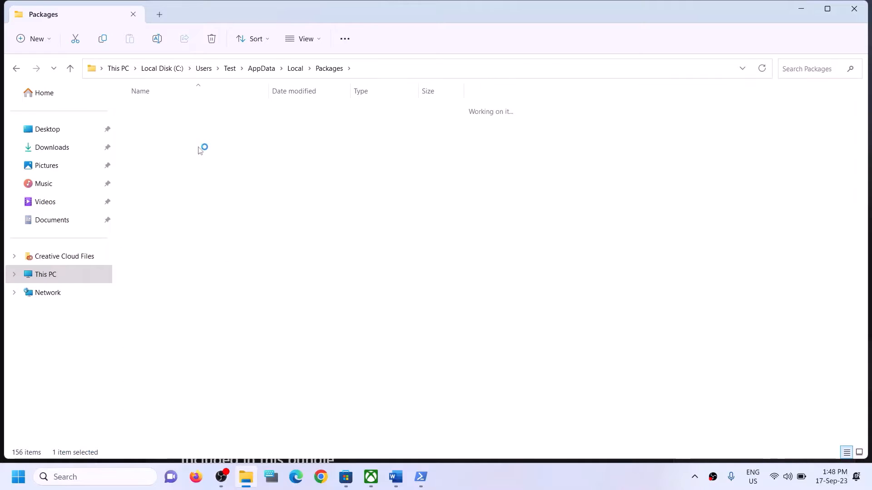
Delete the LocalCache folder inside the Microsoft.WindowsStore_8wekyb3d8bbwe folder
left_click(149, 153)
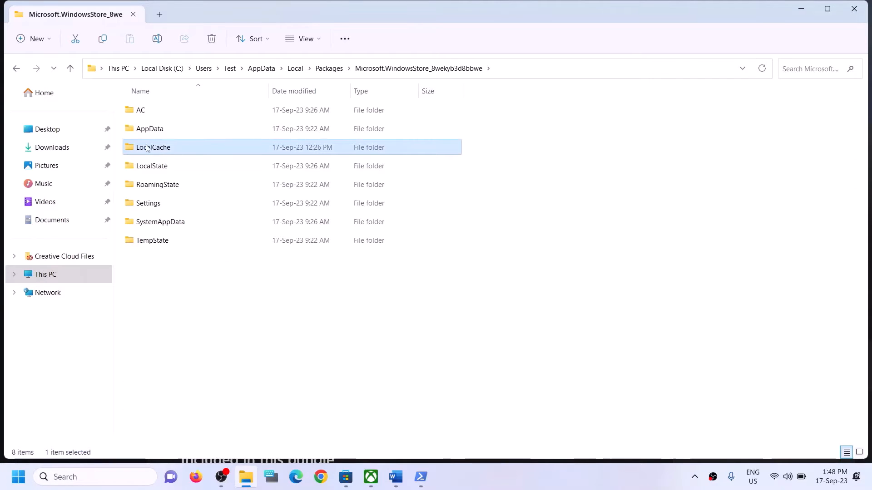
right_click(172, 149)
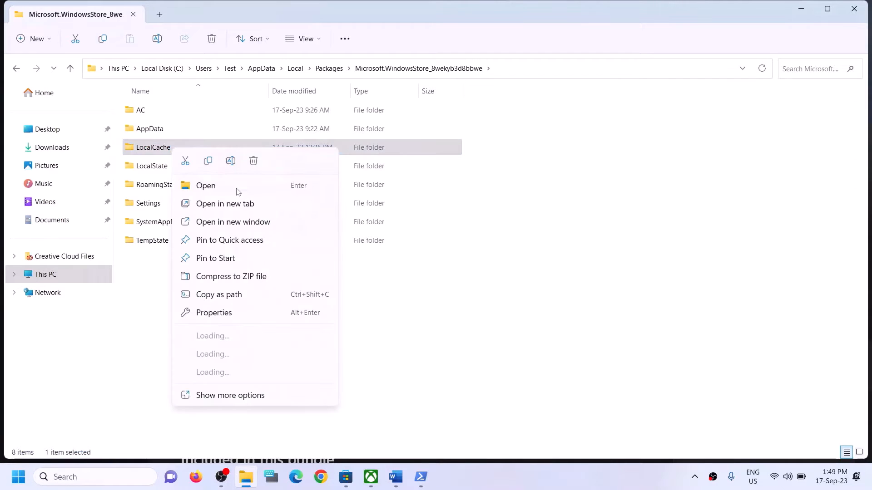
left_click(253, 162)
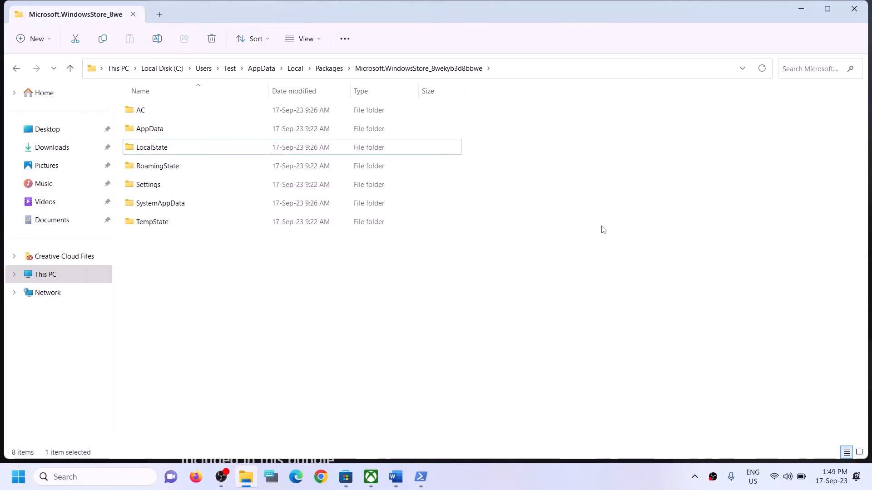
Close File Explorer and highlight the Step 5 heading "Repair/reset Xbox App/Store" in the Word notes
left_click(850, 14)
scroll(180, 313, "down", 5)
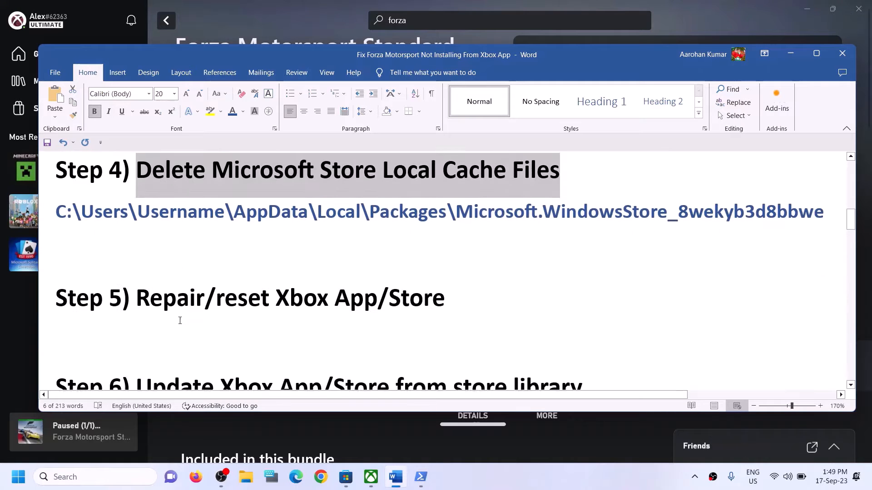
left_click_drag(136, 328, 402, 340)
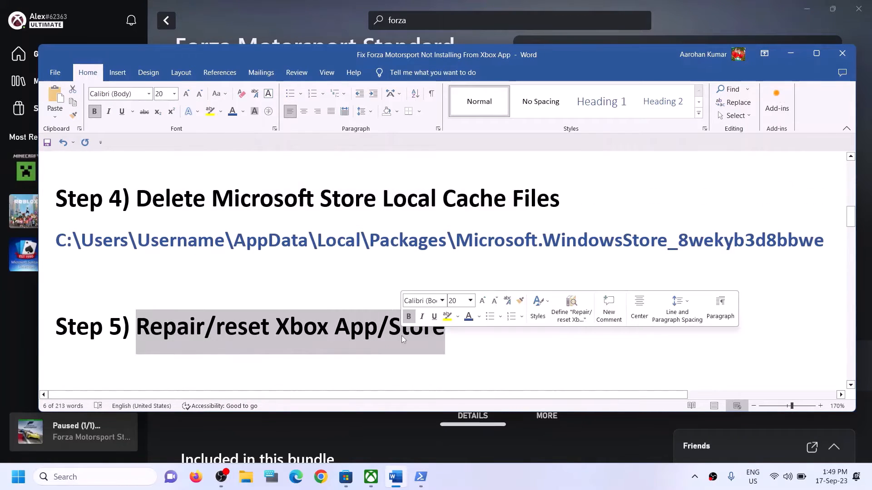
Search Windows for "xbox" and open the Xbox app's settings page
left_click(119, 478)
type("xbox")
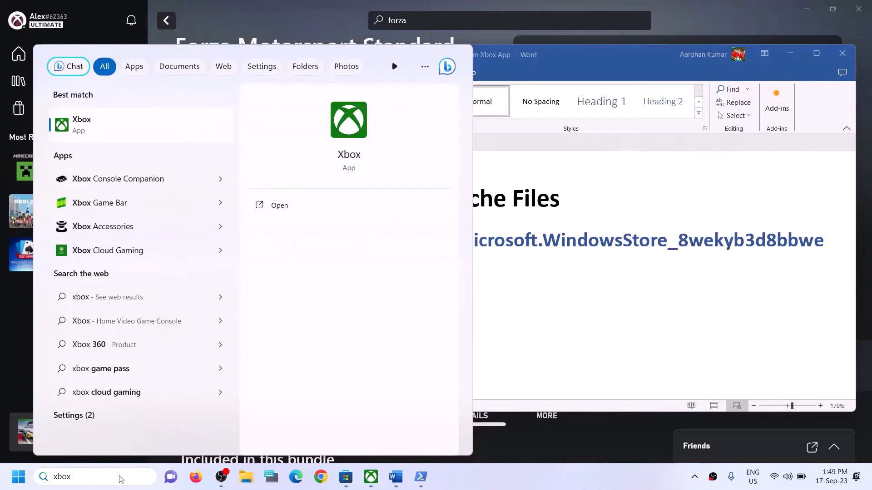
right_click(109, 128)
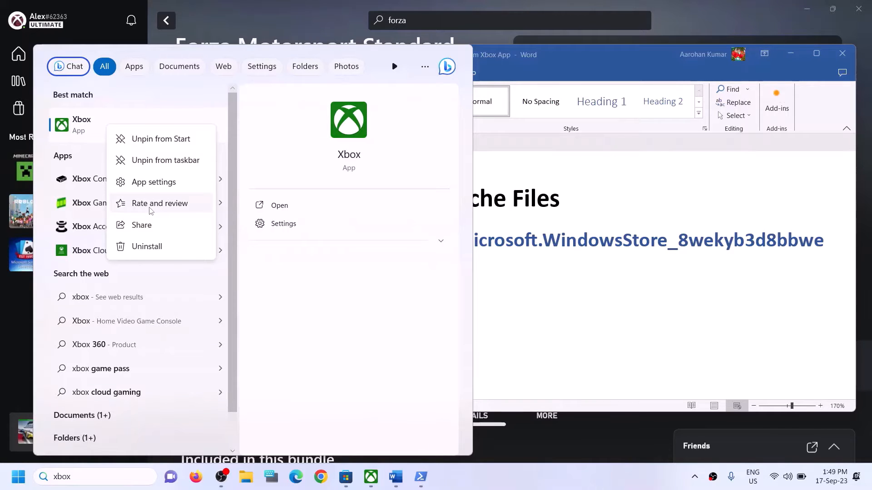
key("Escape")
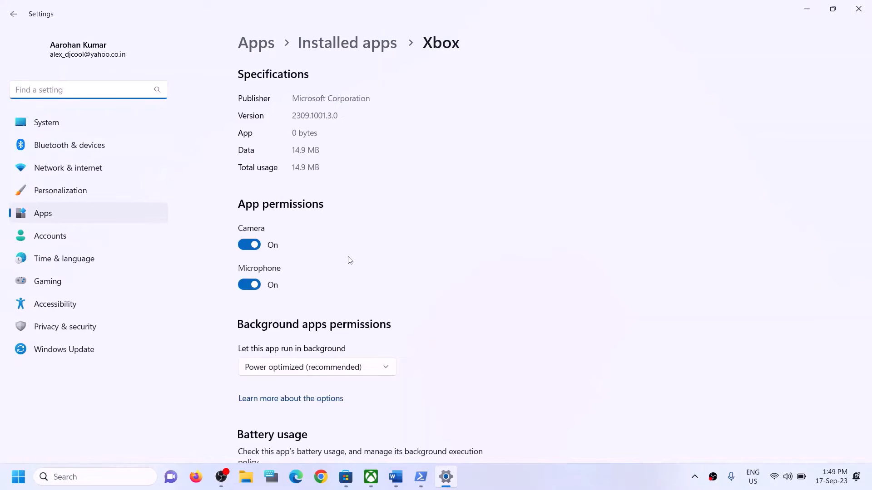
Repair the Xbox app, then reset it and confirm deleting its app data
scroll(349, 261, "down", 5)
scroll(432, 291, "down", 8)
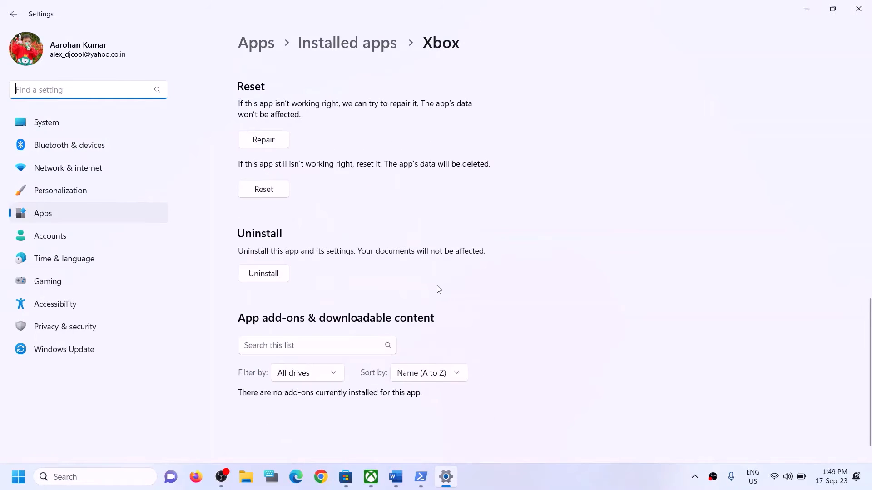
scroll(303, 268, "up", 3)
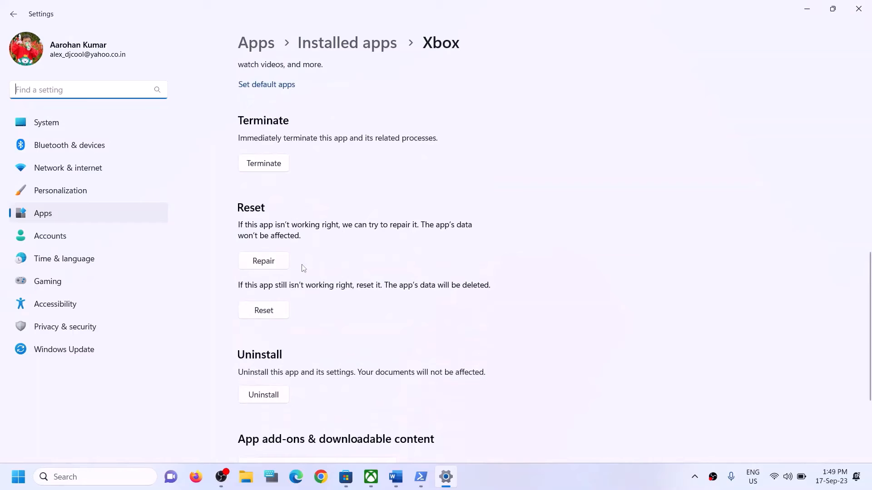
left_click(268, 265)
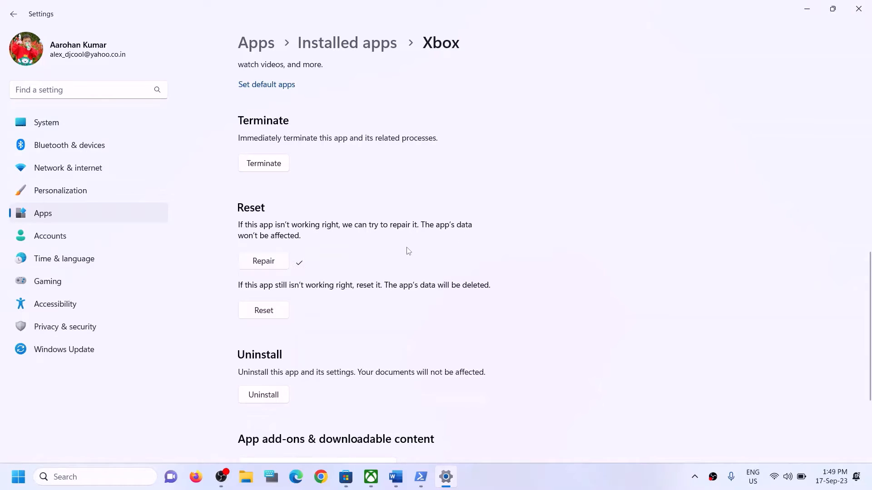
left_click(266, 317)
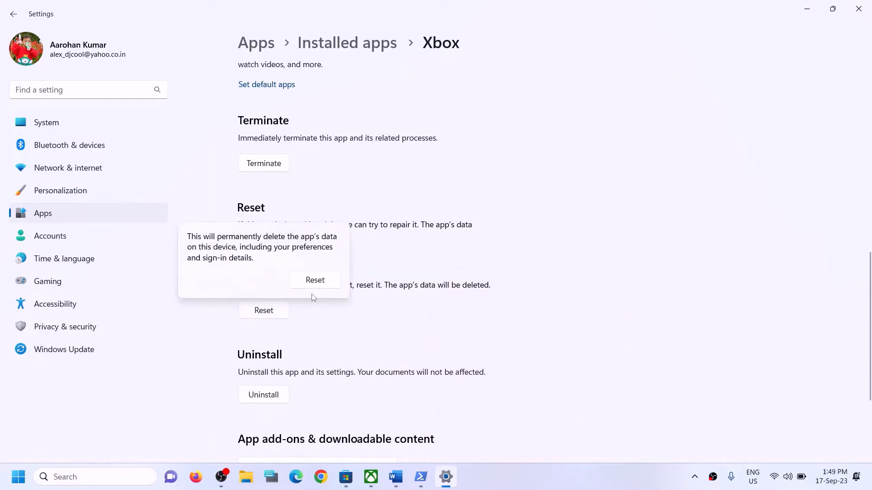
left_click(313, 280)
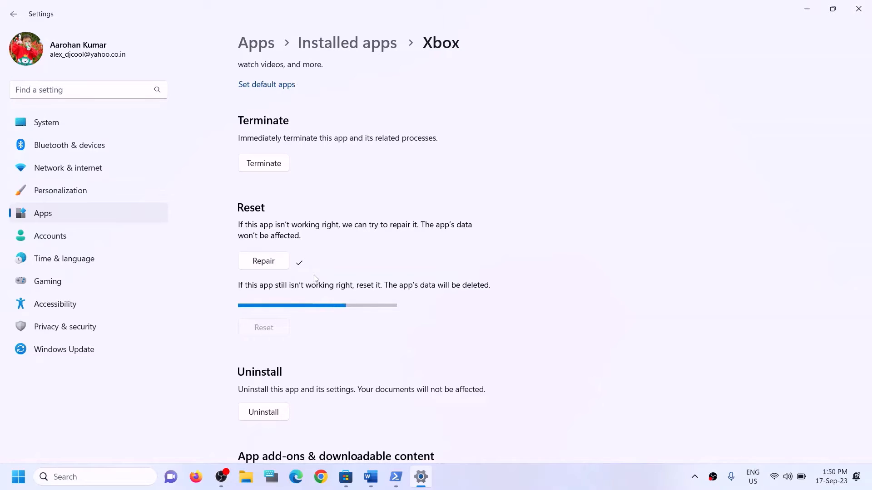
Search Windows for "store" and open the Microsoft Store app's settings page
left_click(104, 480)
type("s")
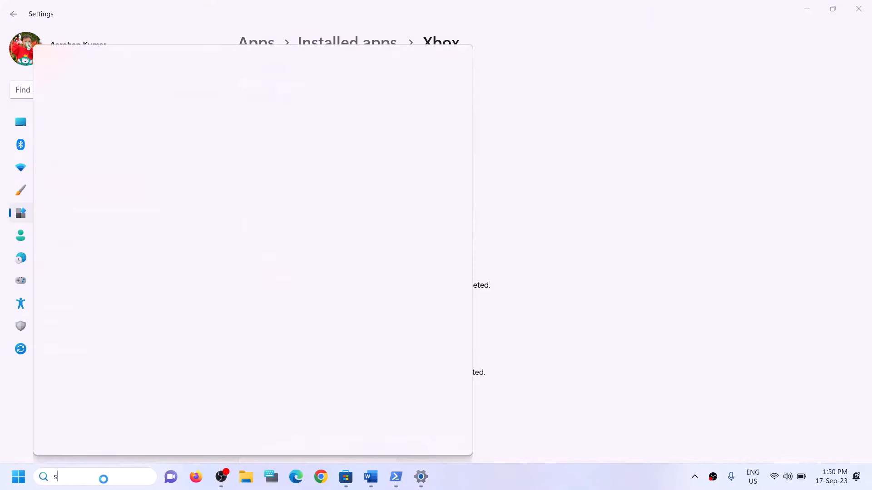
type("tore")
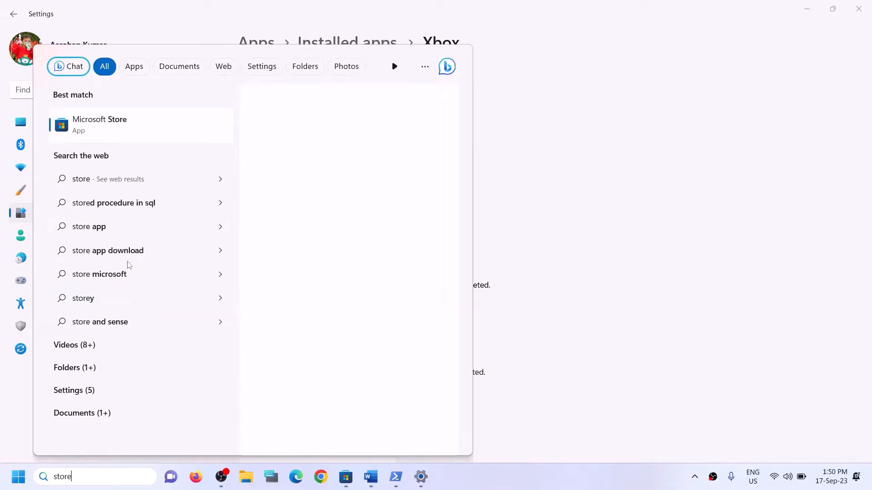
right_click(134, 140)
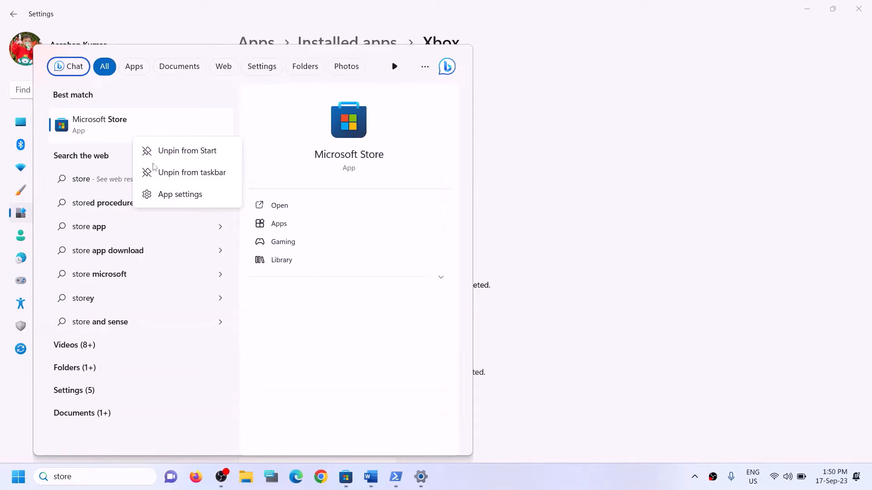
left_click(164, 194)
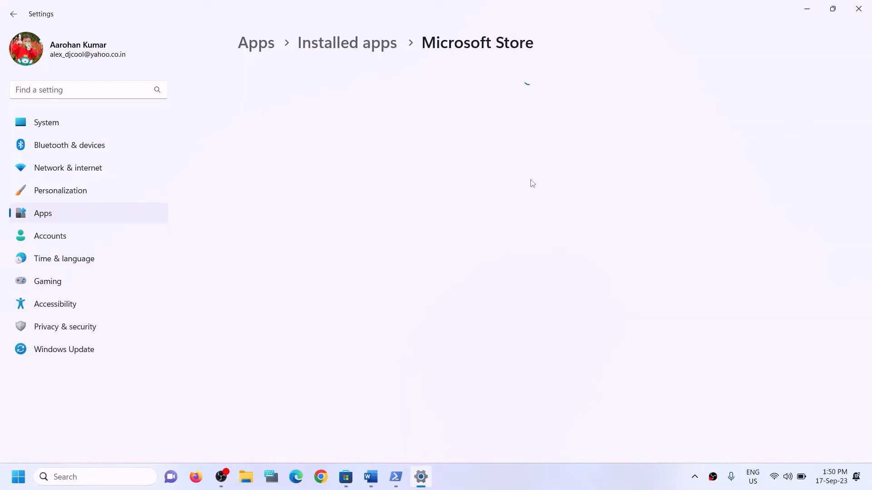
Repair the Microsoft Store app and reset it, confirming the deletion of its data
scroll(390, 336, "down", 10)
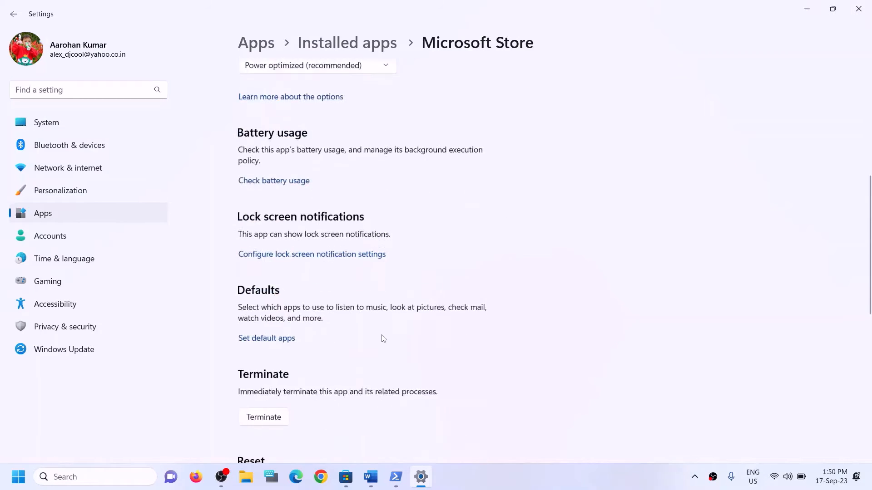
left_click(265, 273)
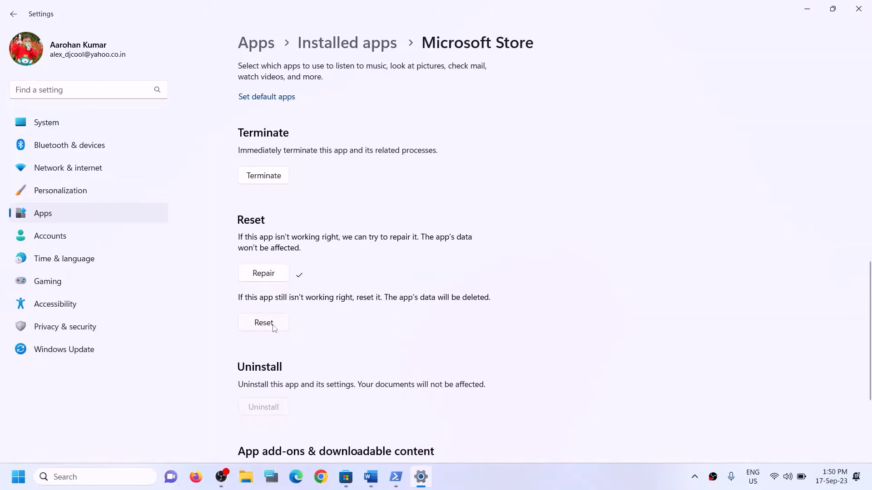
left_click(274, 328)
left_click(328, 295)
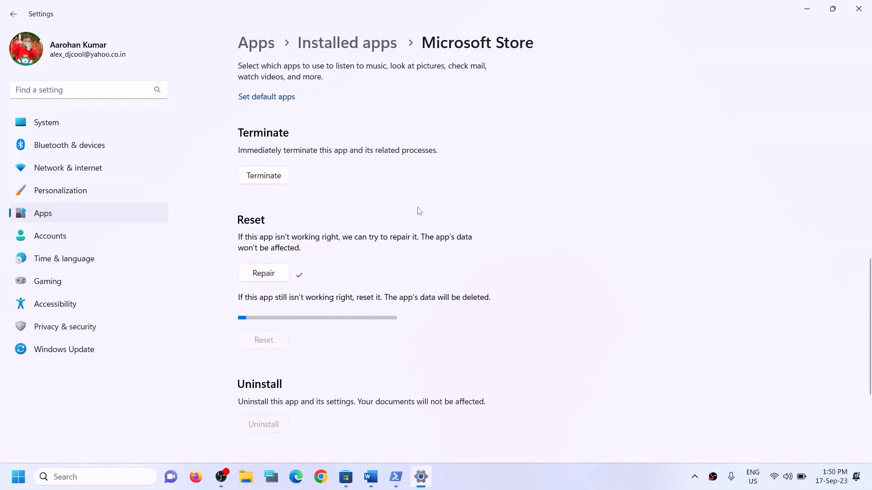
Switch back to the Word notes and highlight the Step 6 heading "Update Xbox App/Store from store library"
left_click(371, 477)
left_click_drag(136, 332, 445, 331)
scroll(272, 314, "down", 2)
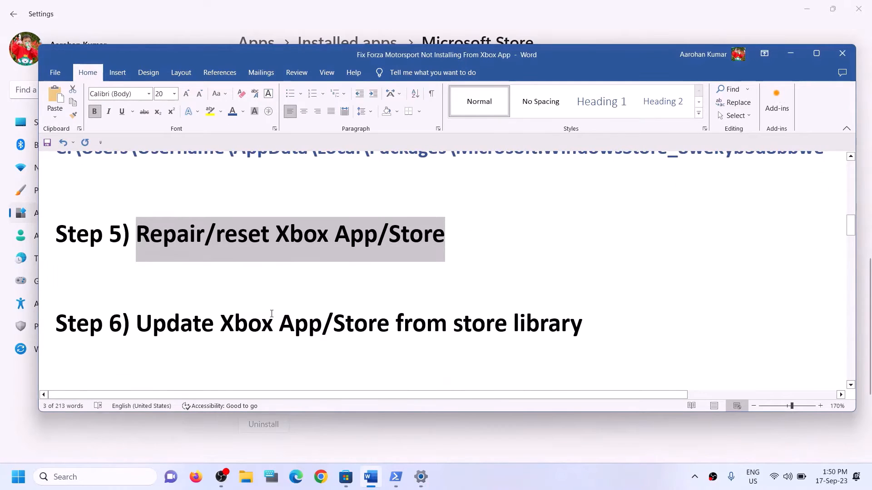
left_click_drag(136, 324, 552, 329)
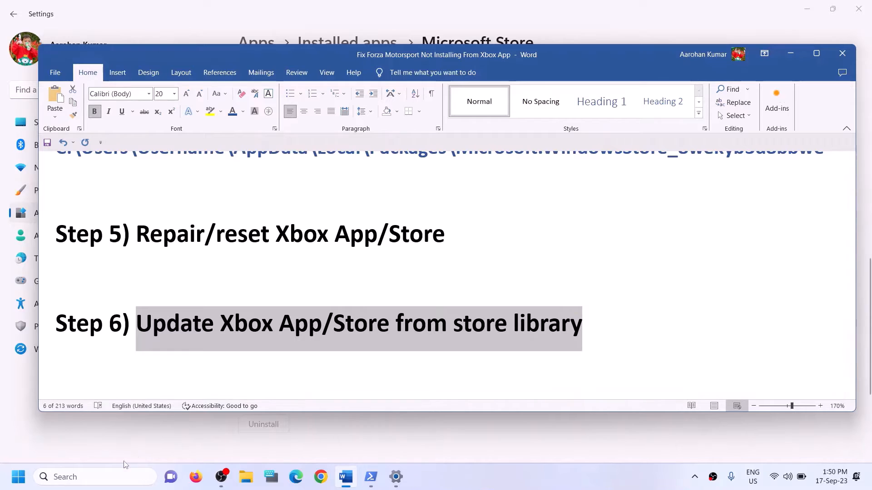
Search Windows for "store" and open the Microsoft Store in a maximized window
left_click(105, 475)
type("sto")
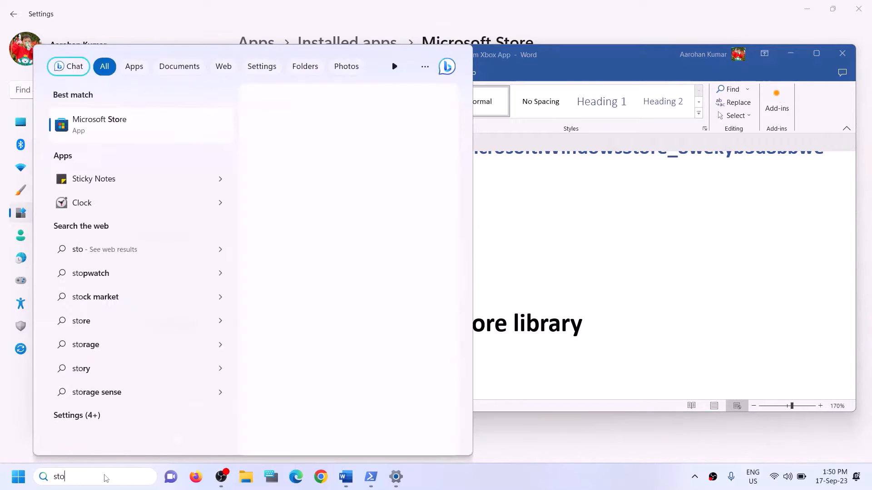
type("re")
left_click(105, 151)
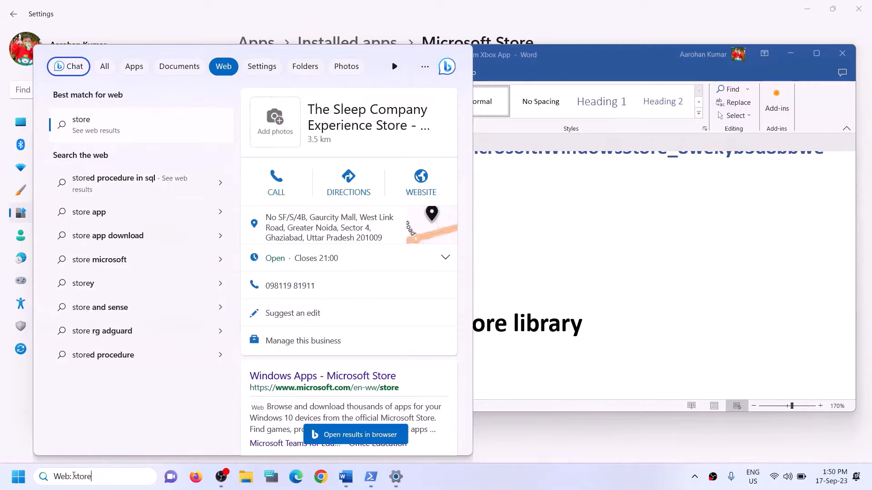
key("ctrl+a")
type("stor")
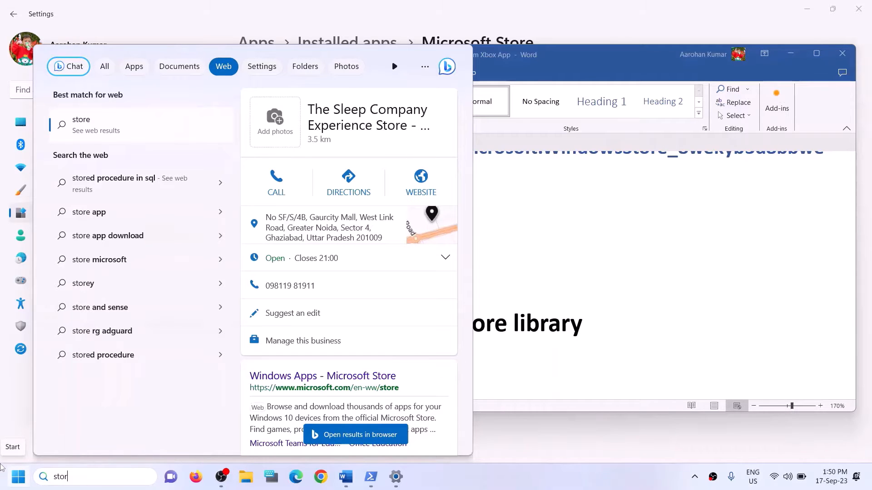
type("e")
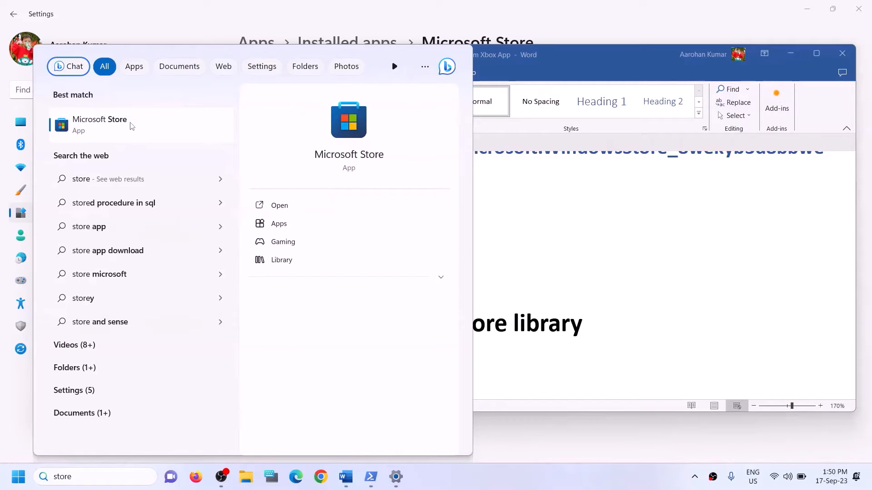
left_click(335, 138)
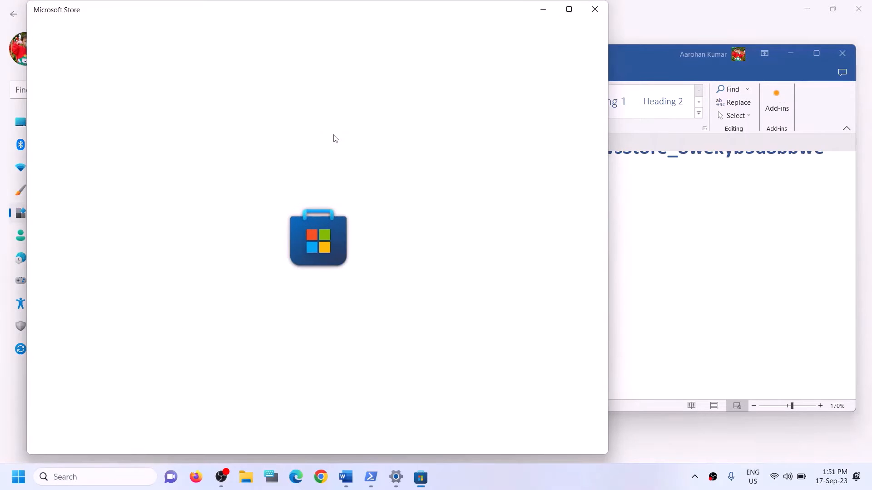
left_click(569, 10)
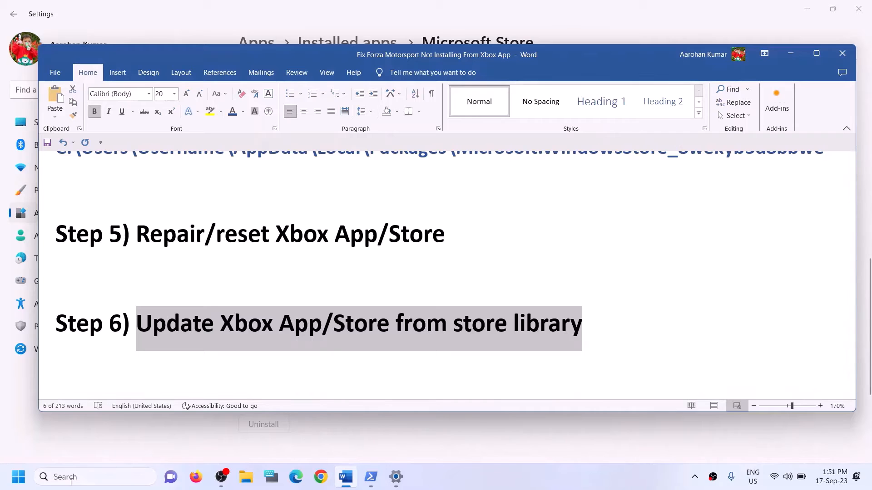
Bring the Microsoft Store window to the front again, maximize it and open its library
left_click(71, 477)
type("st")
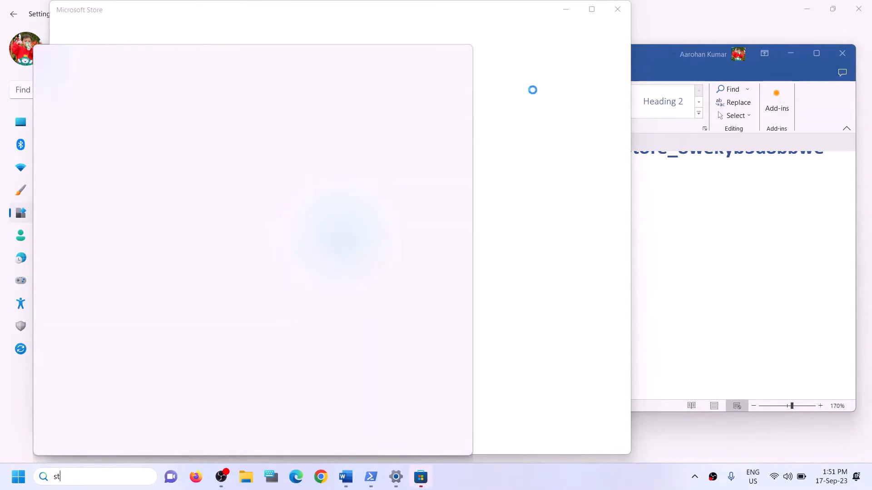
left_click(534, 89)
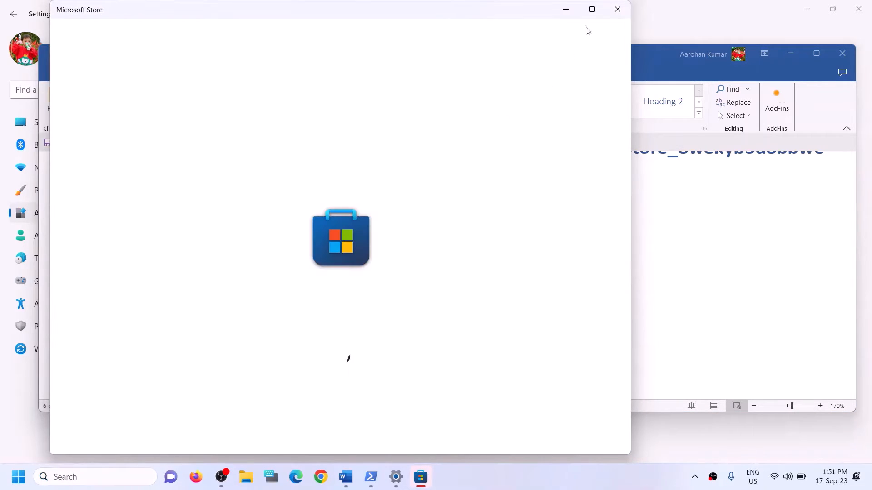
left_click(592, 9)
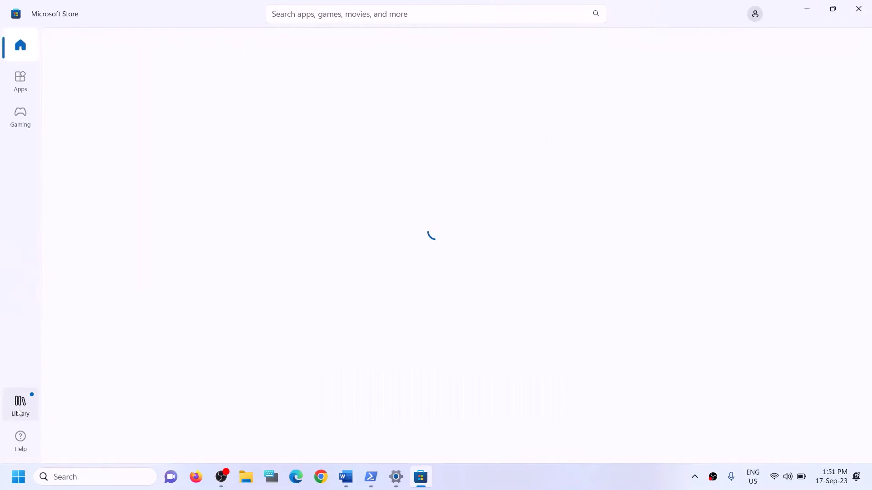
left_click(19, 413)
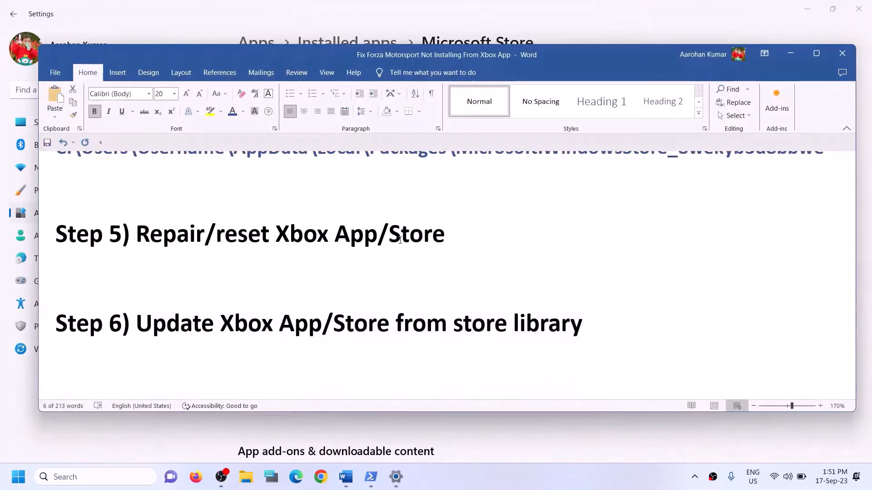
Return to the Word notes and highlight "Xbox identity provider and Gaming services" in the Step 7 heading
scroll(307, 314, "down", 3)
scroll(307, 314, "up", 1)
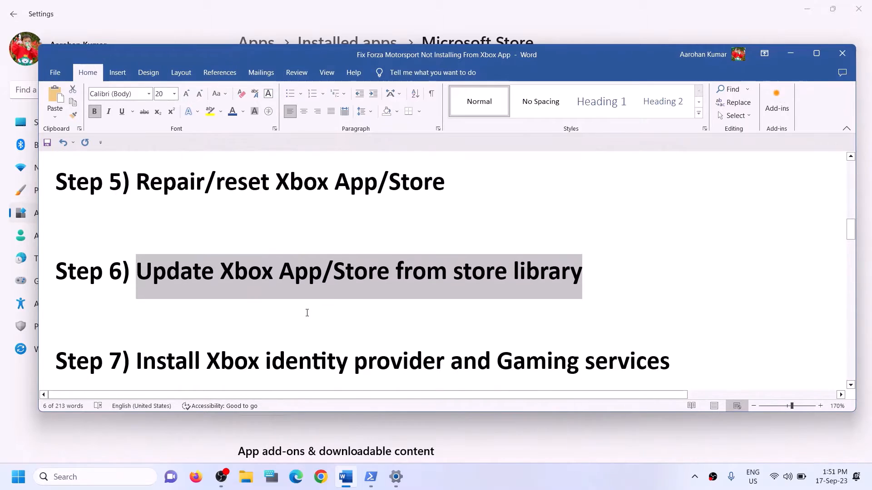
scroll(307, 313, "down", 2)
left_click_drag(206, 274, 671, 275)
scroll(678, 297, "down", 1)
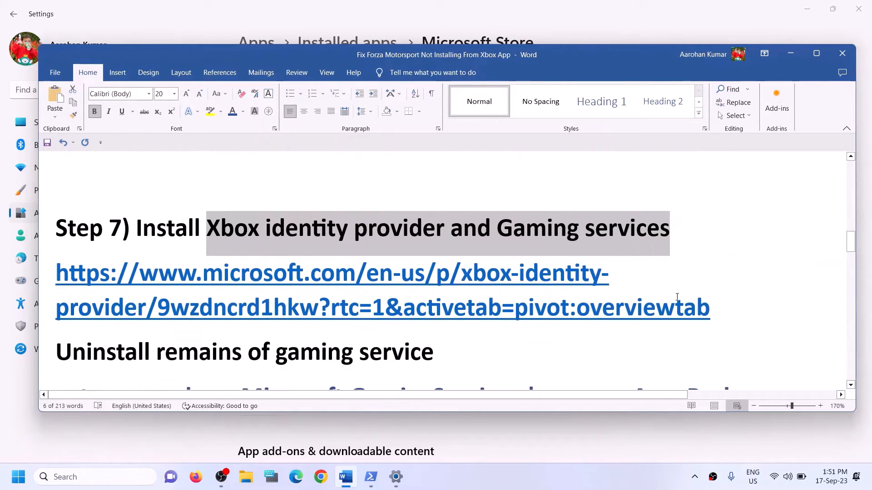
Copy the Xbox Identity Provider link under Step 7 and open it in Chrome
triple_click(729, 316)
key("ctrl+c")
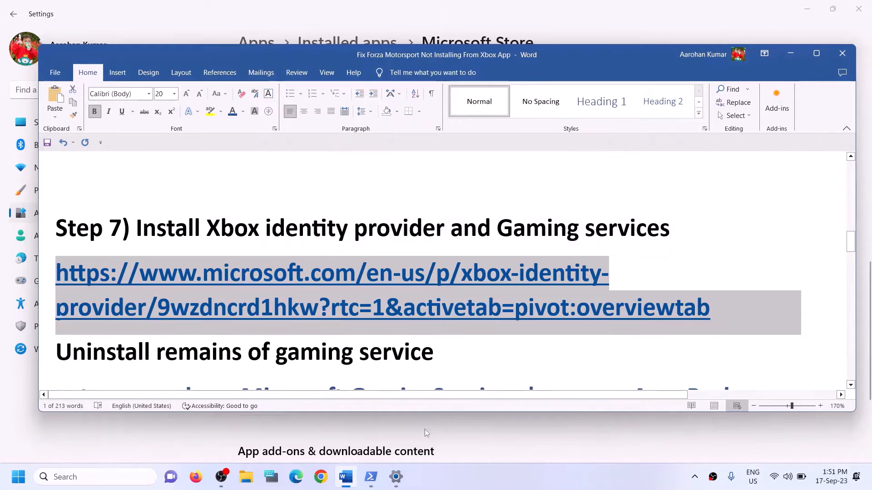
left_click(322, 486)
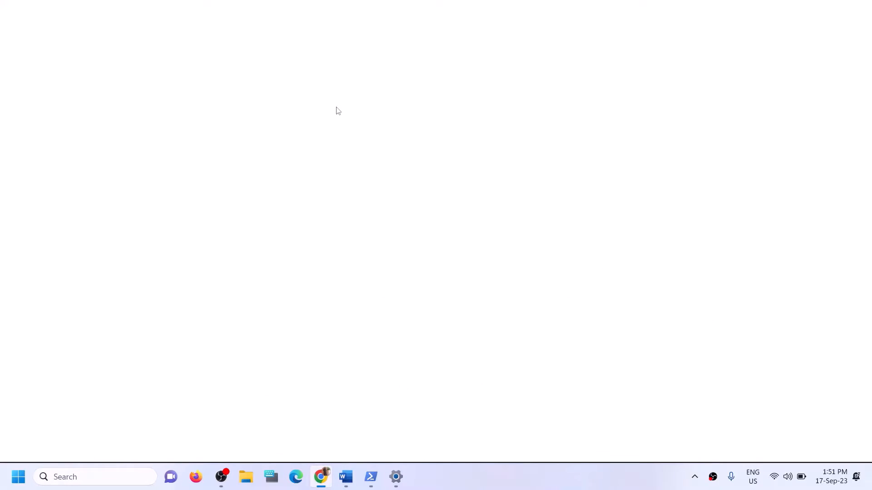
key("ctrl+v")
key("Return")
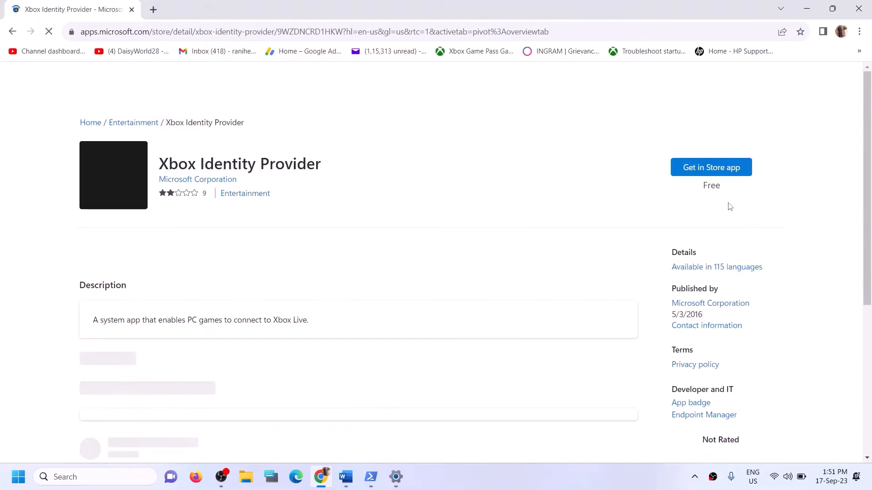
Open the Xbox Identity Provider listing in the Microsoft Store app from its web page, then close the Store pop-up
left_click_drag(177, 167, 277, 174)
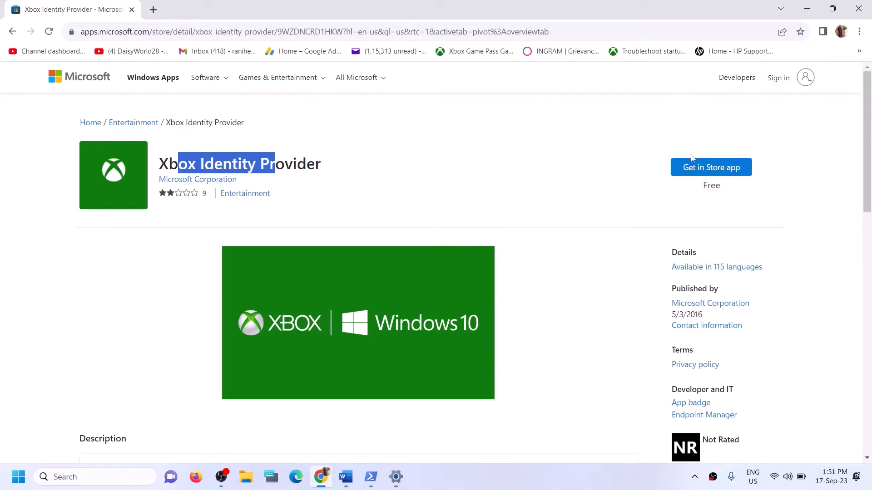
left_click(697, 168)
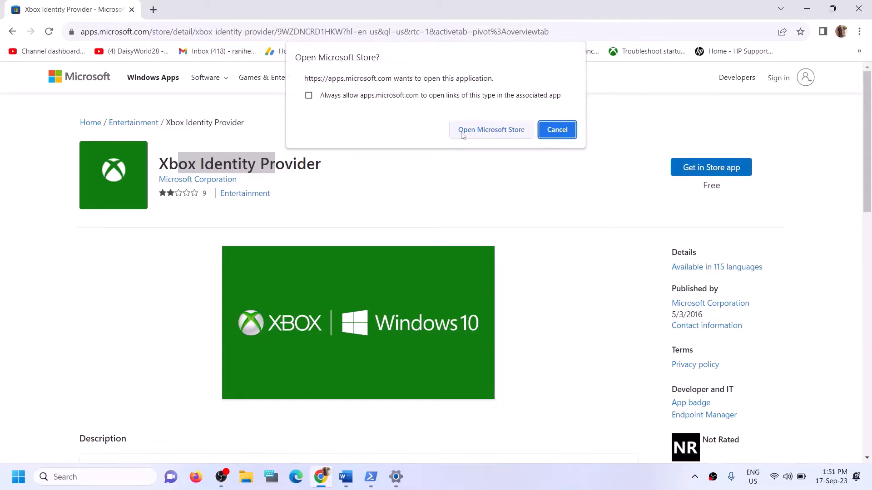
left_click(477, 132)
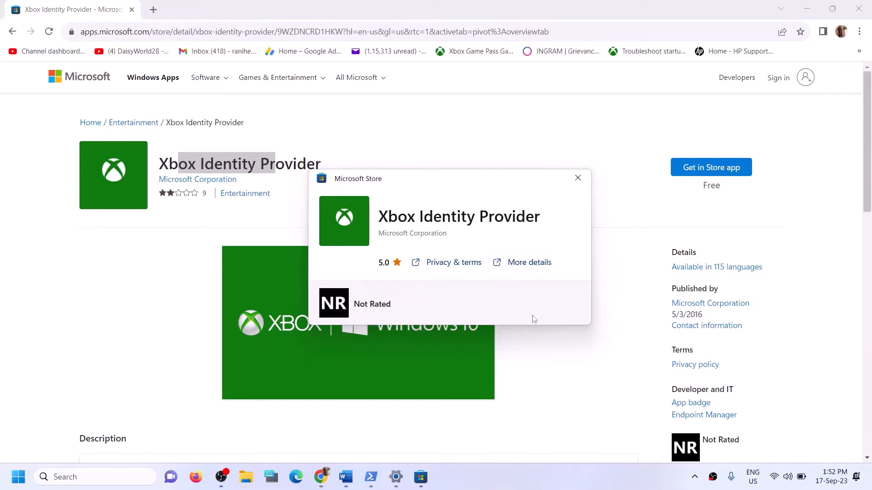
left_click(578, 178)
Switch to the Word notes and copy the command "get-appxpackage Microsoft.GamingServices | remove-AppxPackage -allusers"
left_click(346, 476)
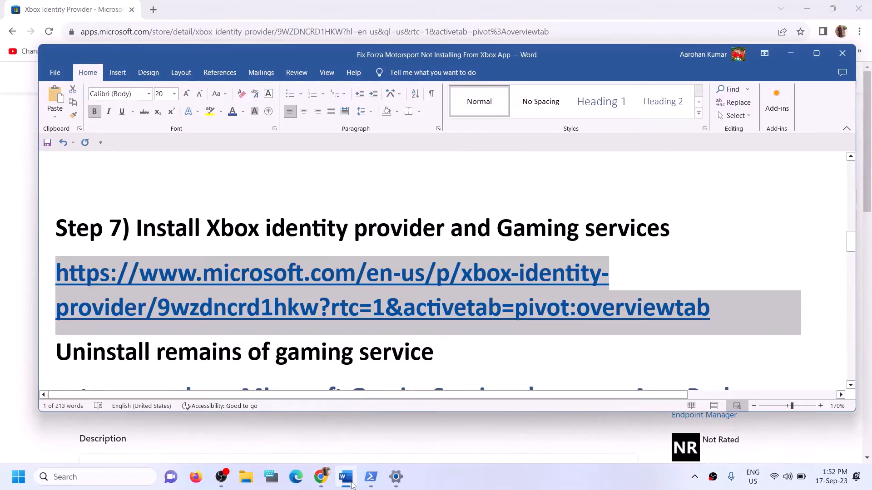
scroll(336, 365, "down", 3)
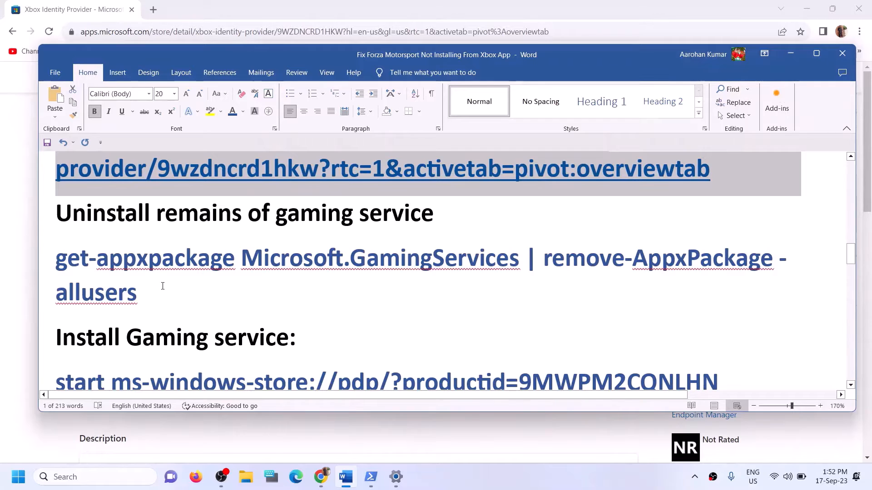
left_click_drag(162, 286, 55, 254)
key("ctrl+c")
right_click(75, 275)
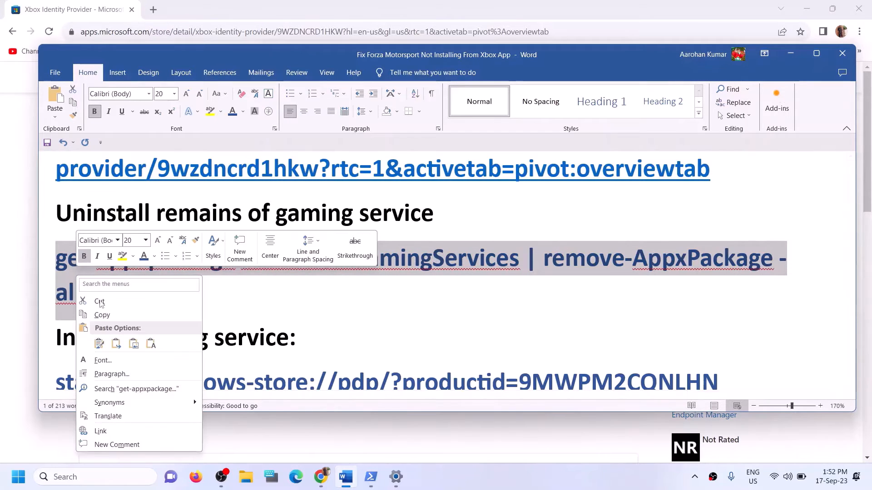
left_click(102, 317)
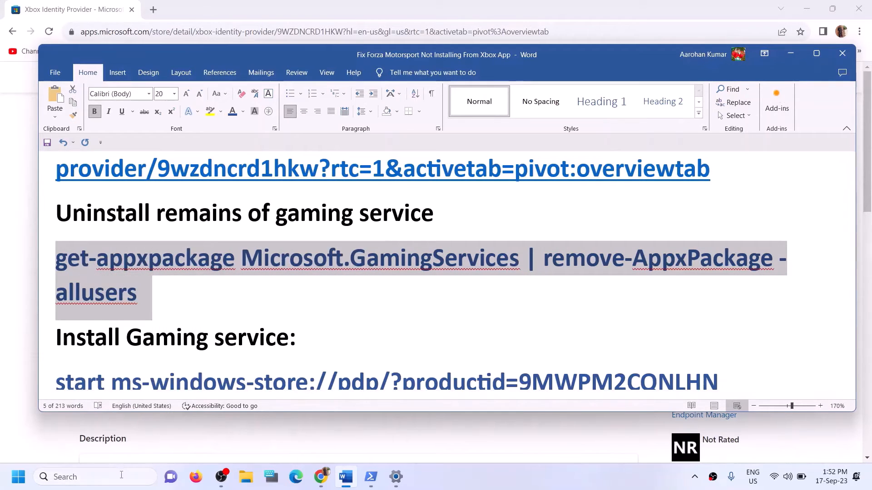
Search Windows for "powershell", launch Windows PowerShell as administrator and paste in the copied Gaming Services removal command to run it
left_click(90, 476)
type("pow")
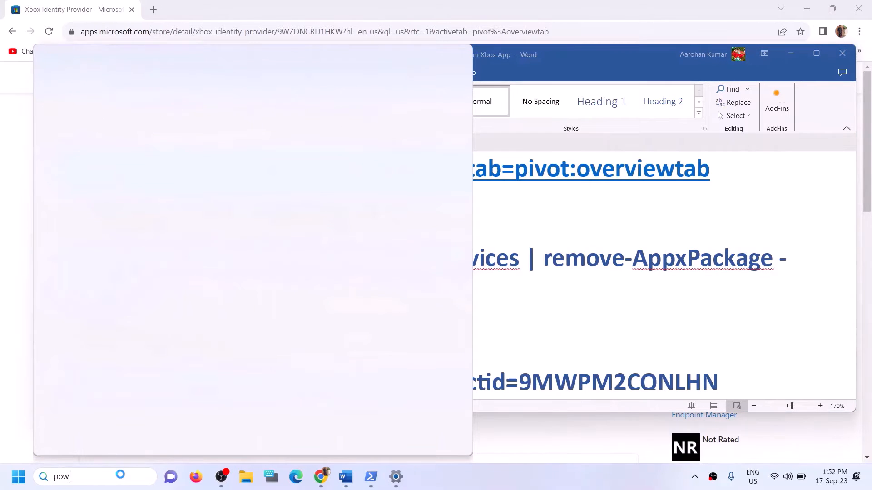
type("ershel")
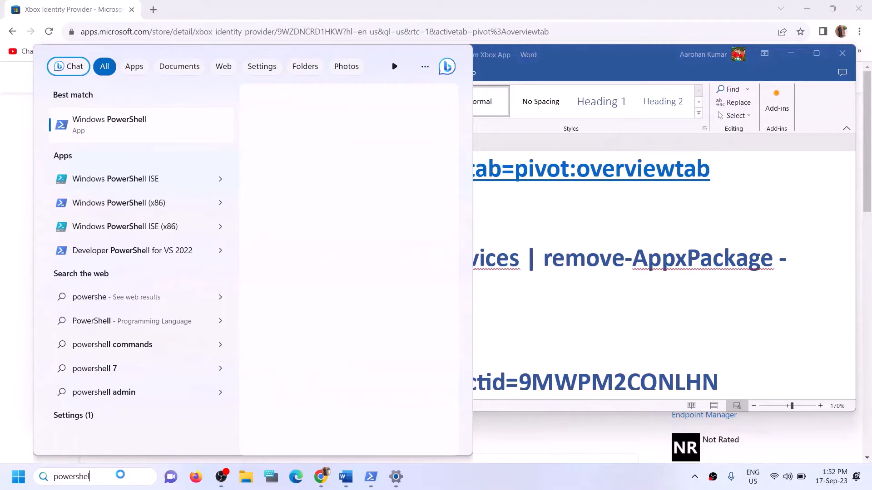
type("l")
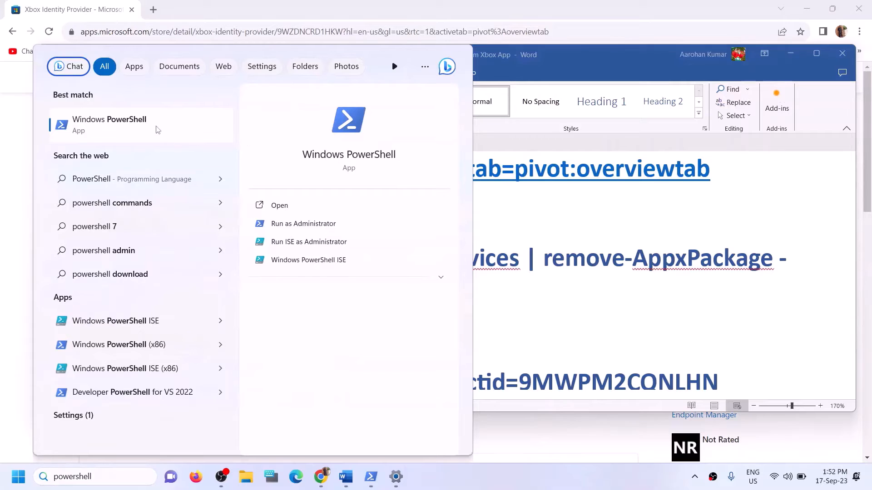
right_click(156, 129)
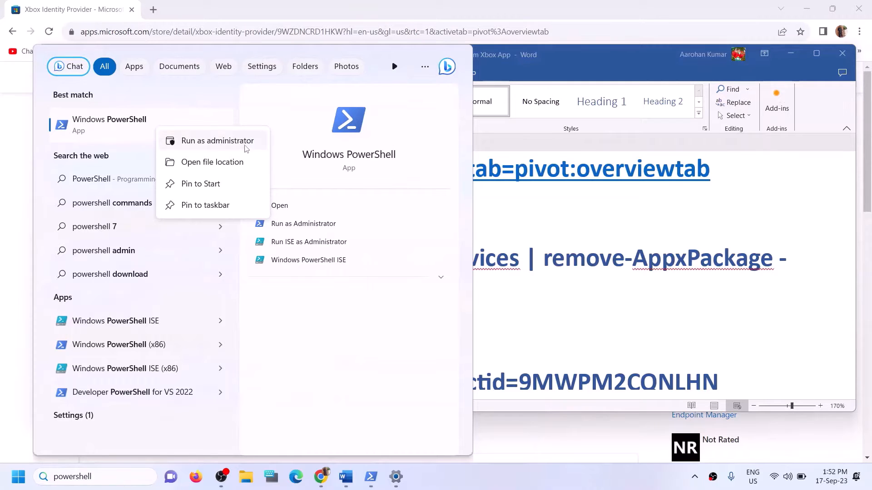
left_click(224, 141)
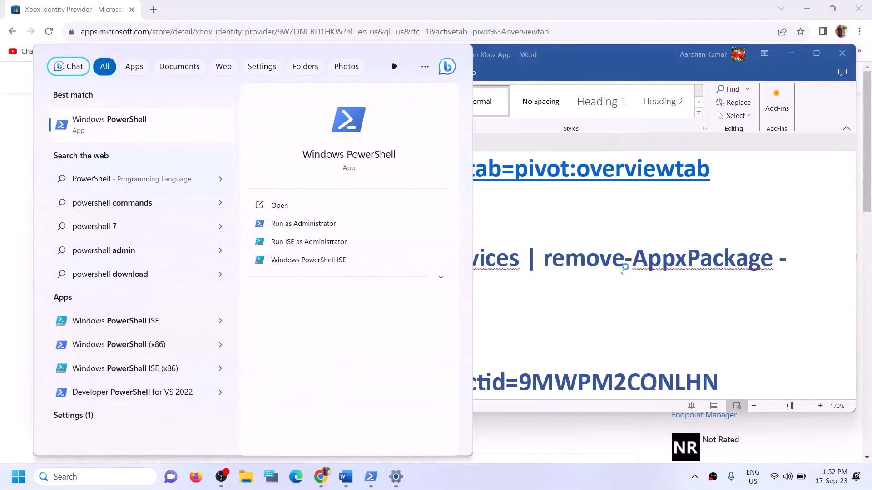
left_click(360, 325)
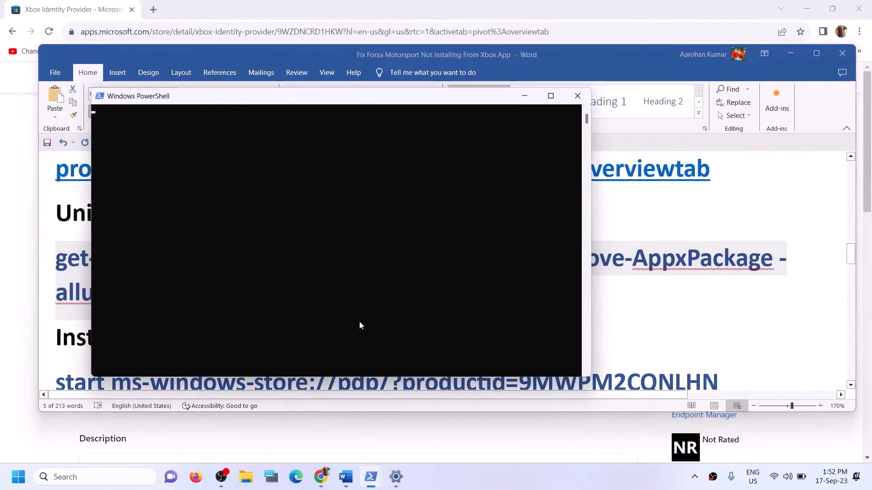
key("ctrl+v")
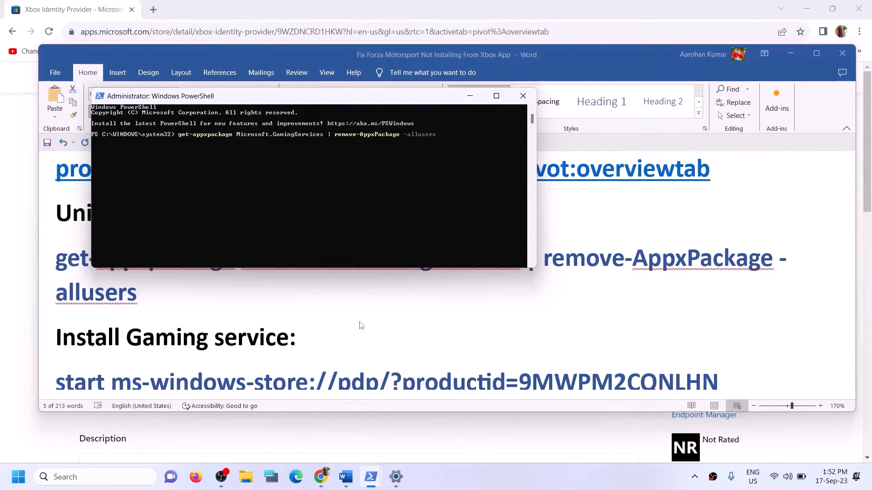
Copy the Gaming Services install command "start ms-windows-store://pdp/?productid=9MWPM2CQNLHN" from the Word notes
left_click(181, 310)
triple_click(227, 308)
scroll(526, 286, "down", 2)
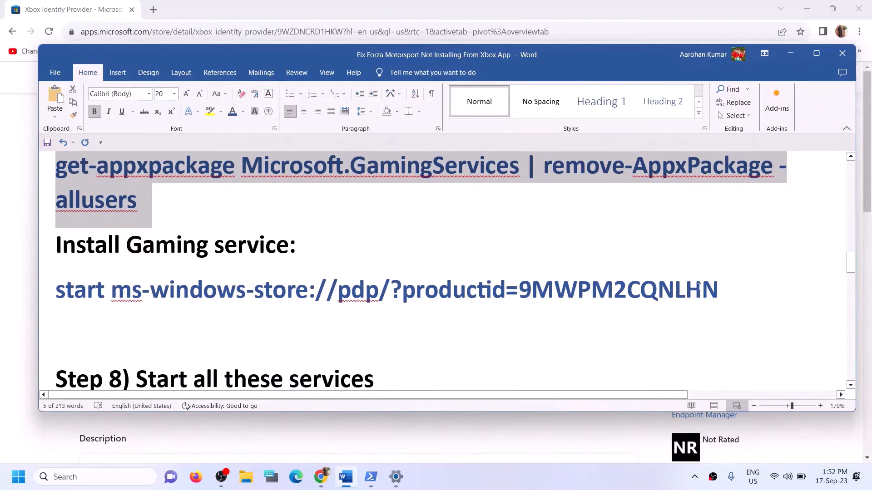
triple_click(722, 283)
key("ctrl+c")
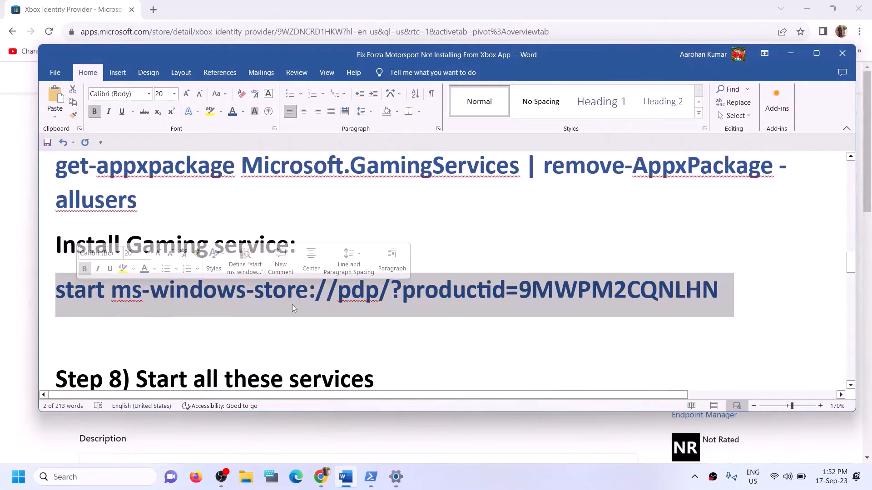
Run the copied install command in the administrator PowerShell and maximize the Microsoft Store window it opens
key("alt+Tab")
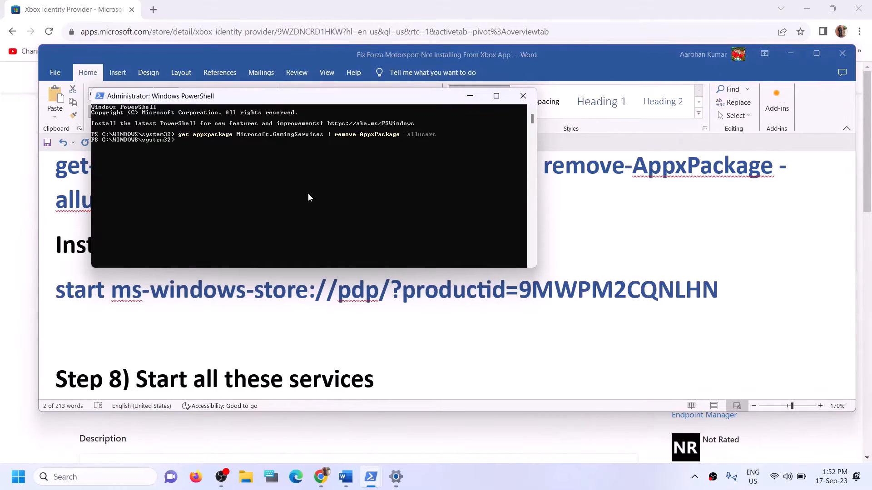
key("ctrl+v")
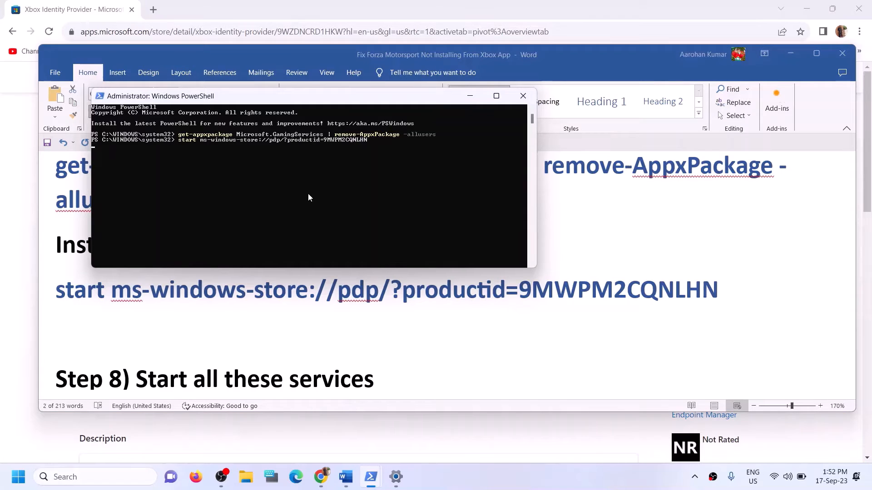
key("Return")
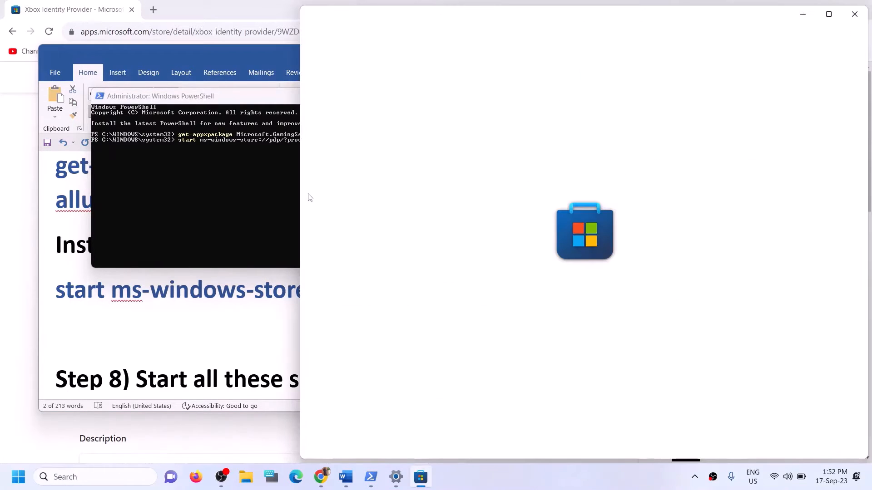
left_click(833, 15)
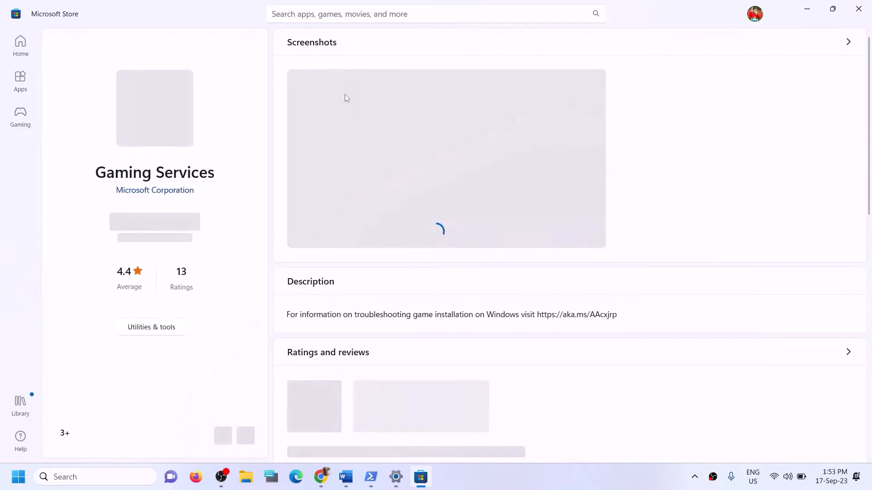
Install Gaming Services from its store page and allow Host Process for Windows Services to make changes
left_click(165, 231)
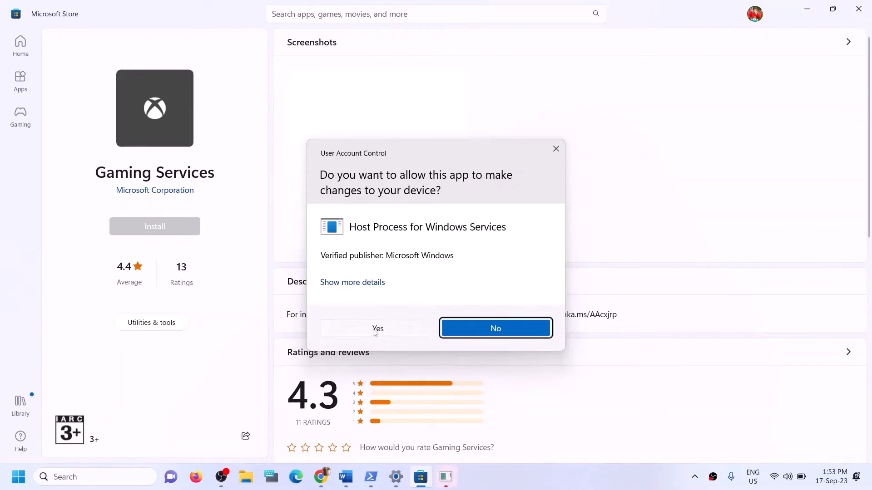
left_click(375, 329)
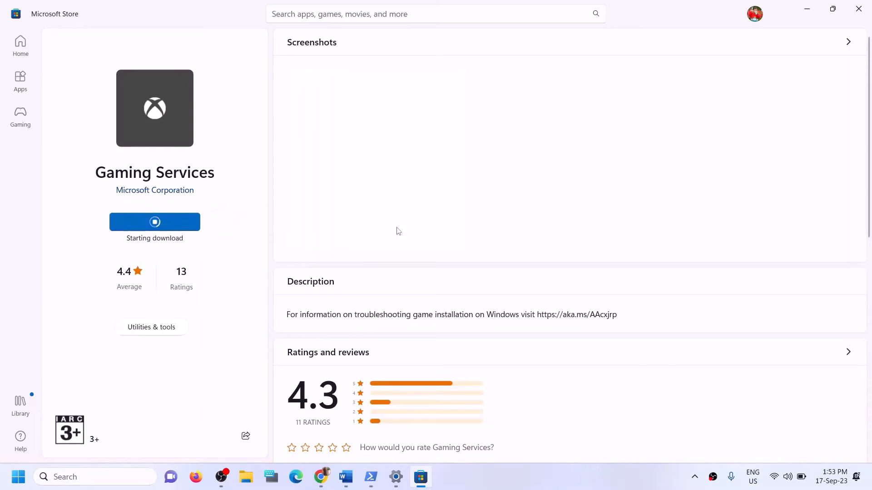
Bring up Step 8 "Start all these services" in the Word notes, then search Windows for "services" and open the Services app
left_click(346, 477)
scroll(267, 332, "down", 5)
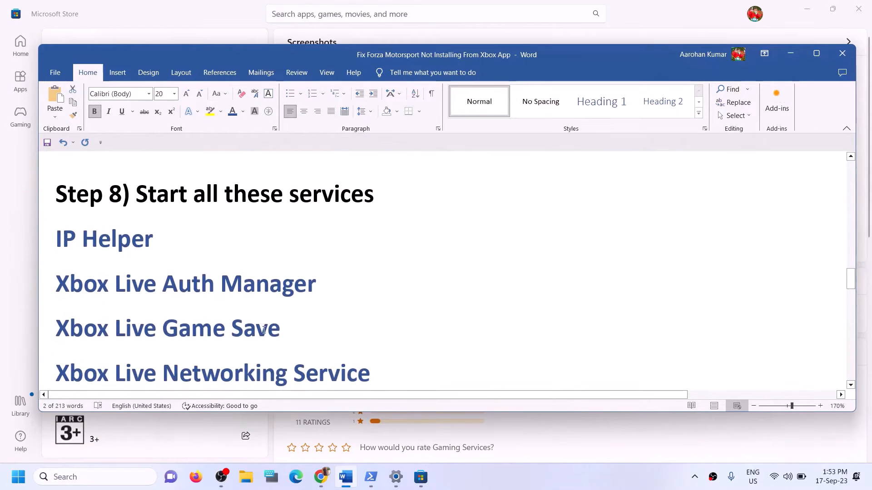
left_click_drag(130, 198, 412, 205)
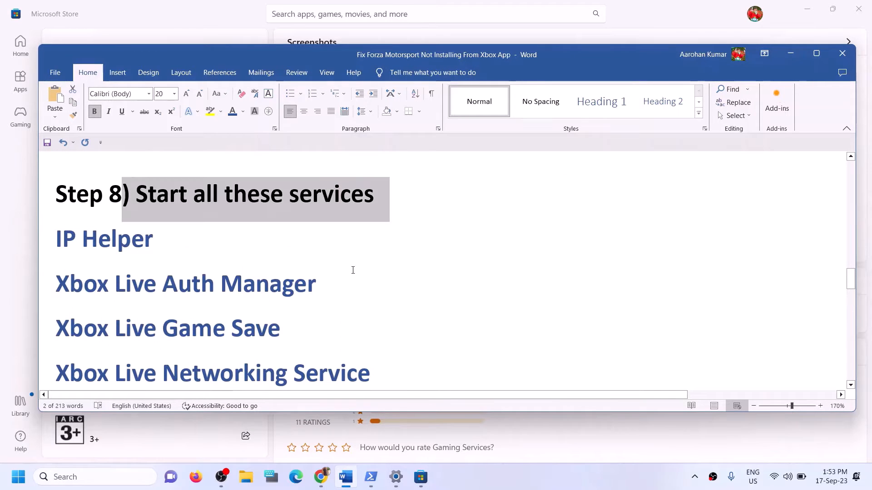
left_click(114, 480)
type("ser")
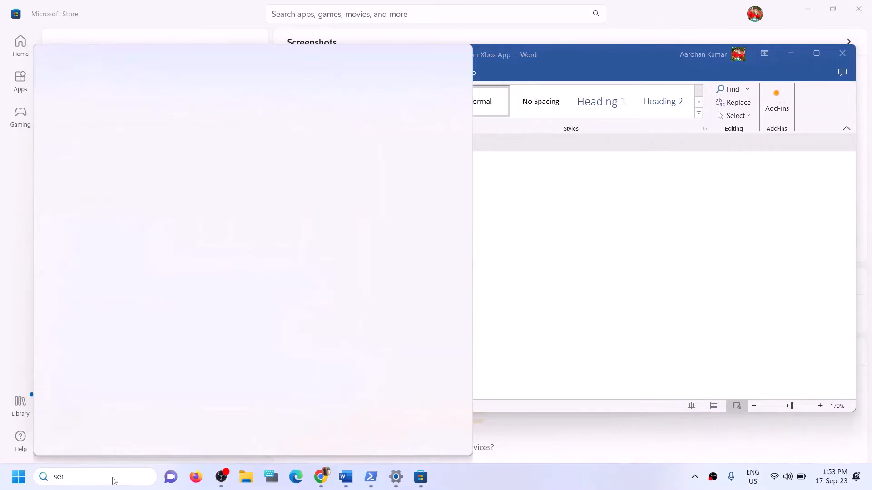
type("vices")
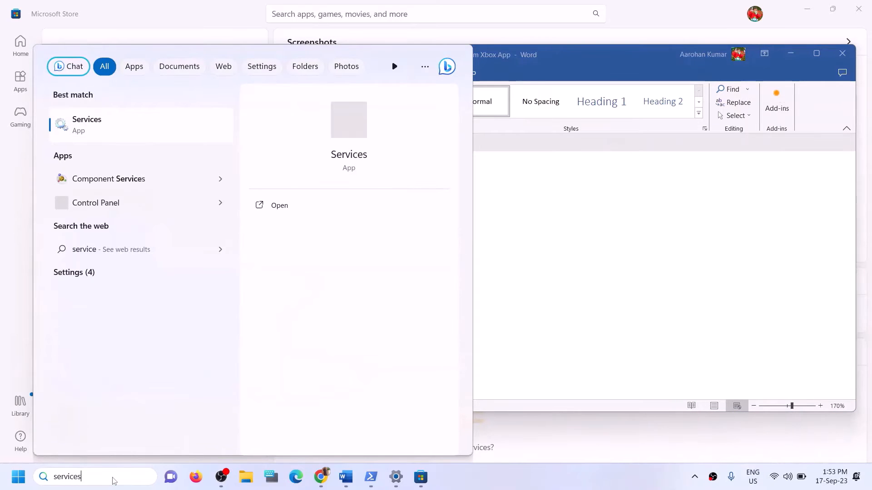
left_click(95, 125)
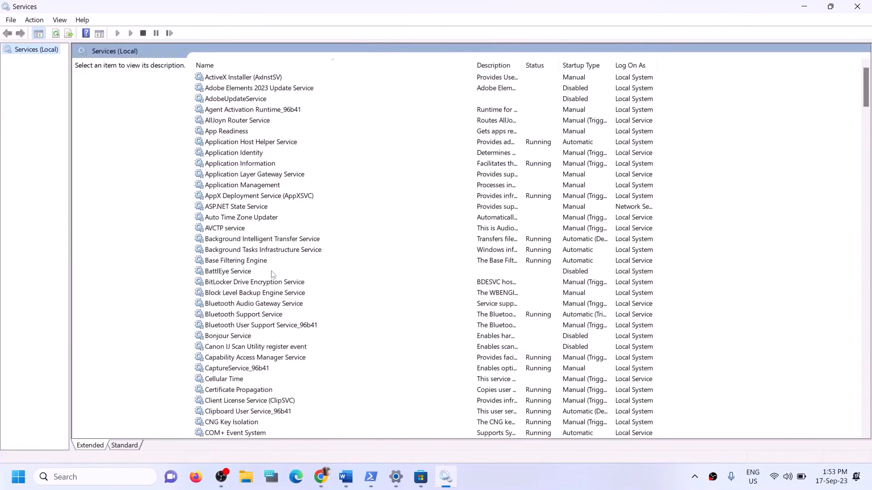
Set the IP Helper service's startup type to Automatic, then apply the setting and close its properties
left_click(273, 295)
key("i")
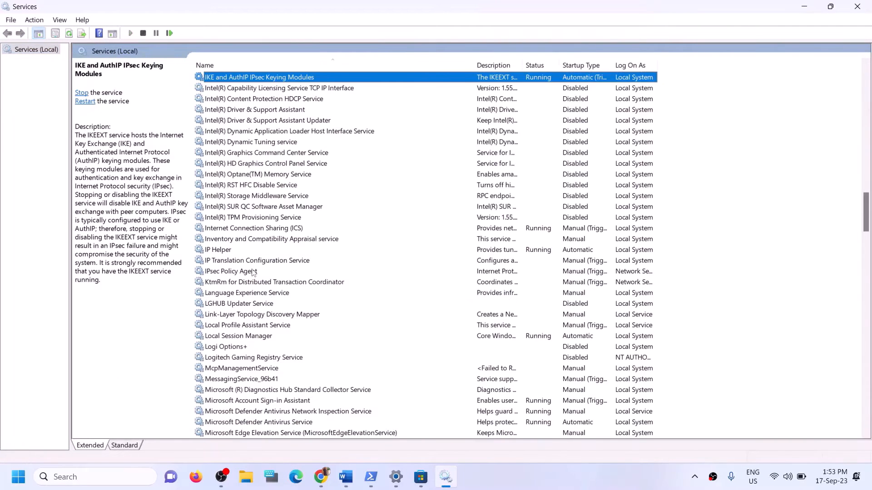
left_click(218, 251)
double_click(230, 253)
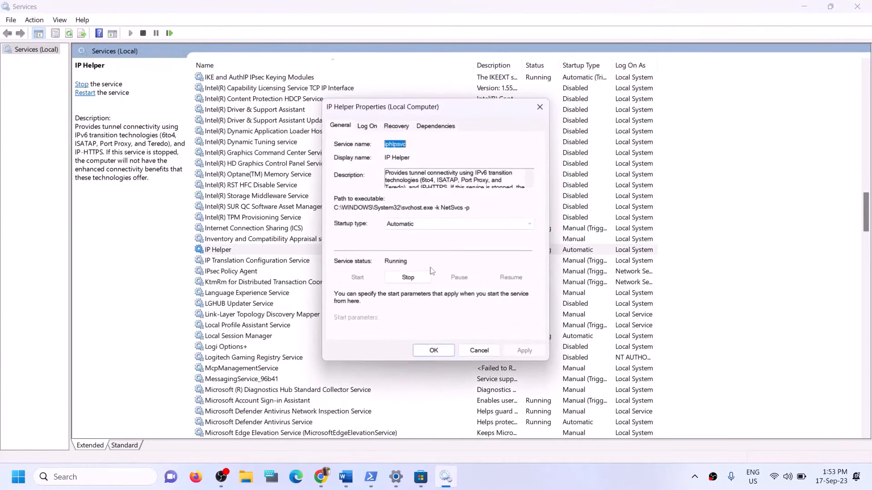
left_click(420, 225)
left_click(407, 249)
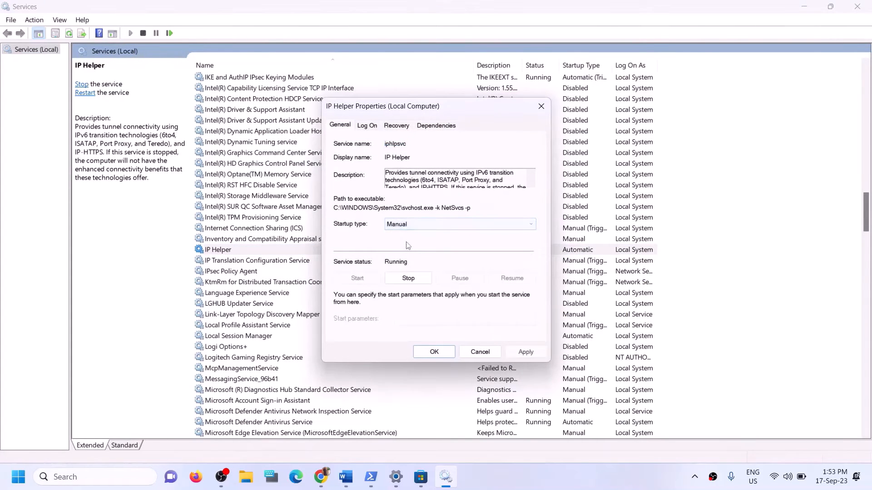
left_click(454, 225)
left_click(404, 241)
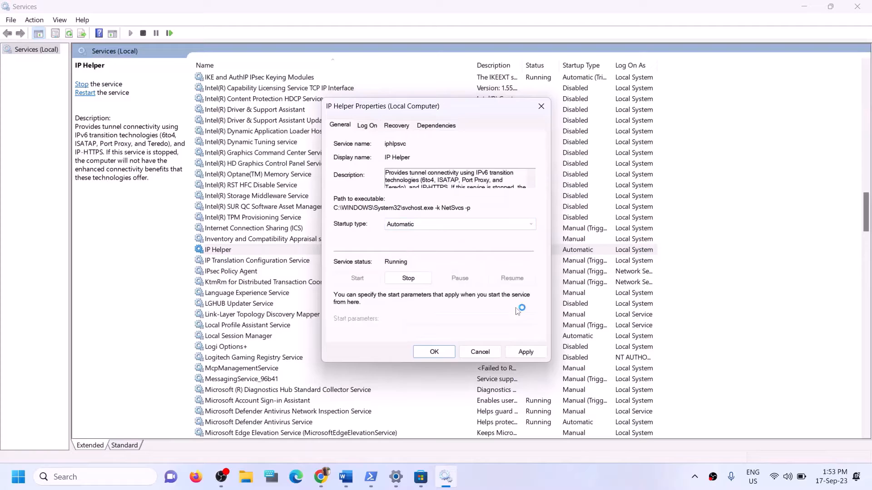
left_click(518, 353)
left_click(427, 351)
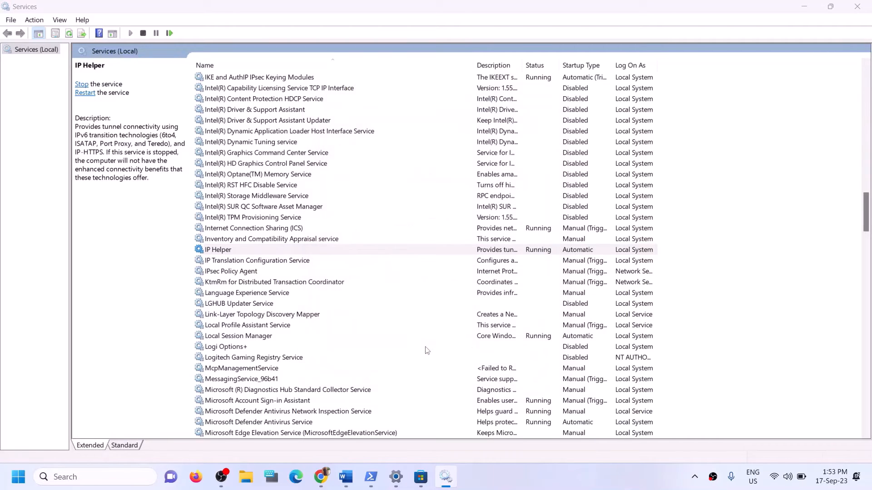
Set the Xbox Accessory Management Service's startup type to Automatic and close its properties
left_click(291, 350)
key("x")
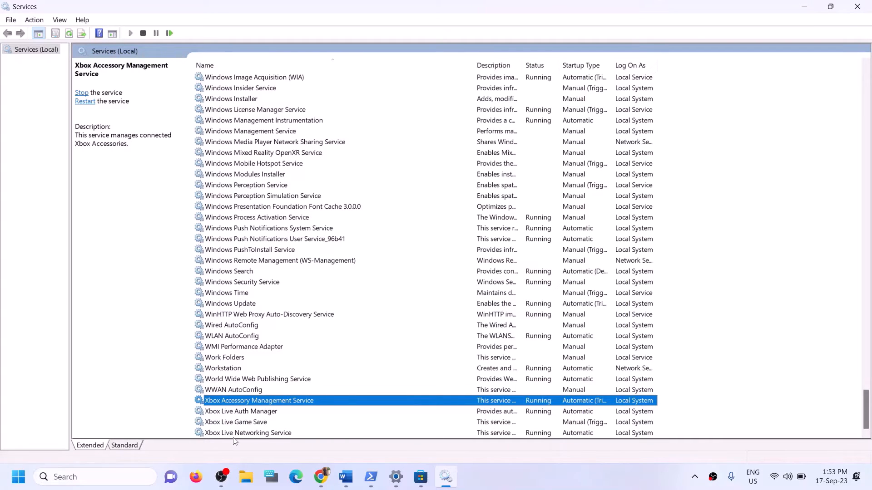
double_click(298, 402)
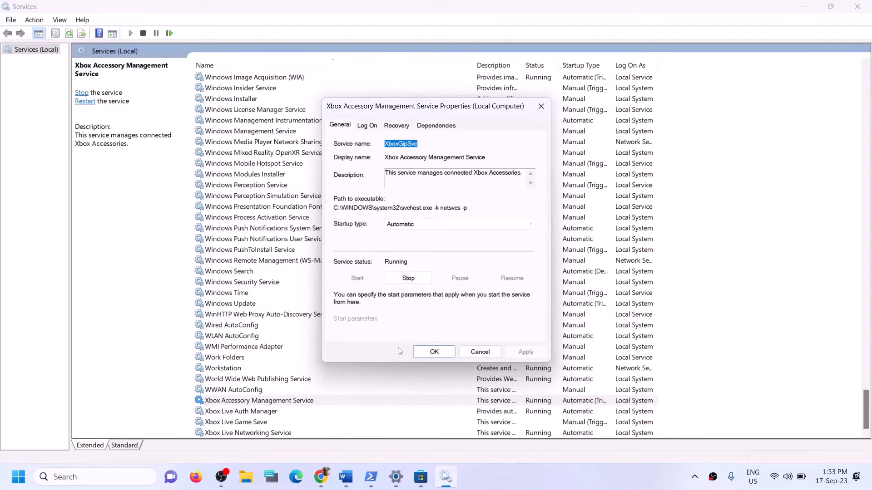
left_click(442, 227)
left_click(413, 241)
left_click(525, 356)
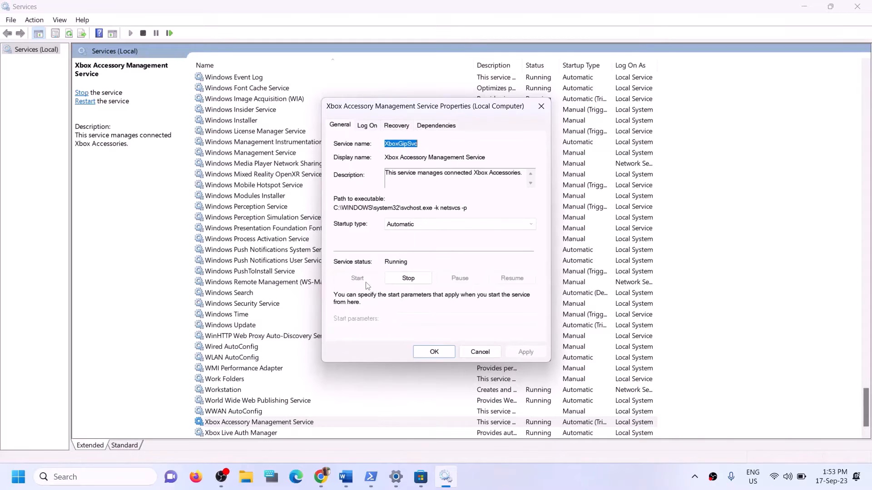
left_click(443, 352)
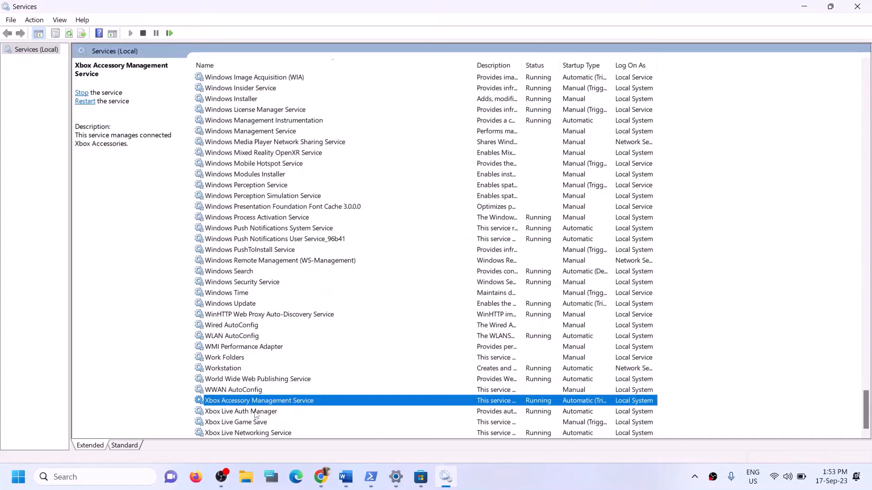
Set the Xbox Live Auth Manager service's startup type to Automatic and close its properties
left_click(256, 413)
double_click(256, 414)
left_click(438, 227)
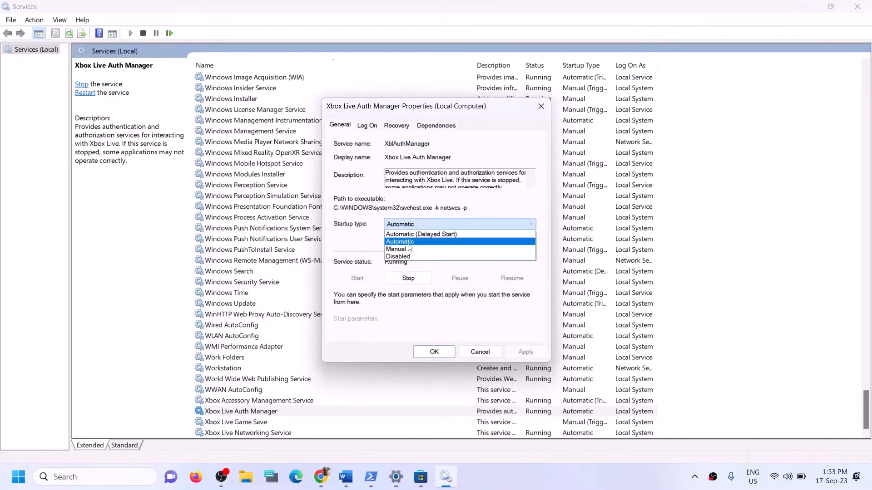
left_click(413, 241)
left_click(519, 352)
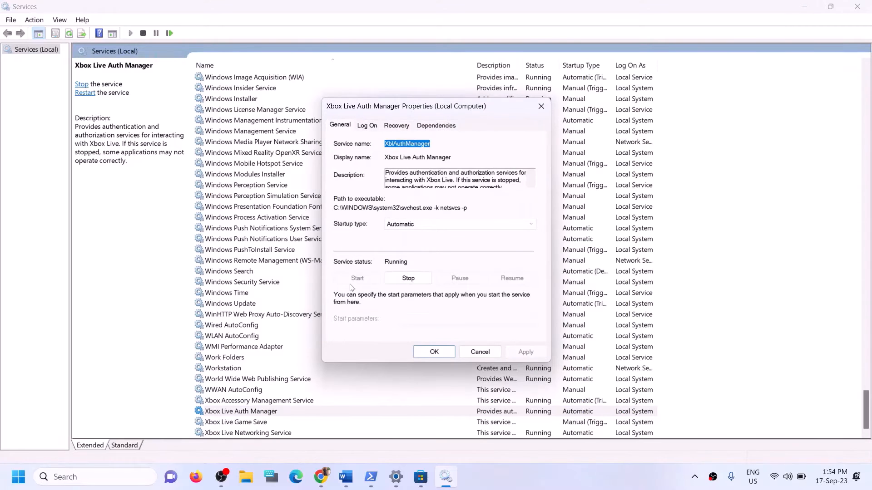
left_click(247, 411)
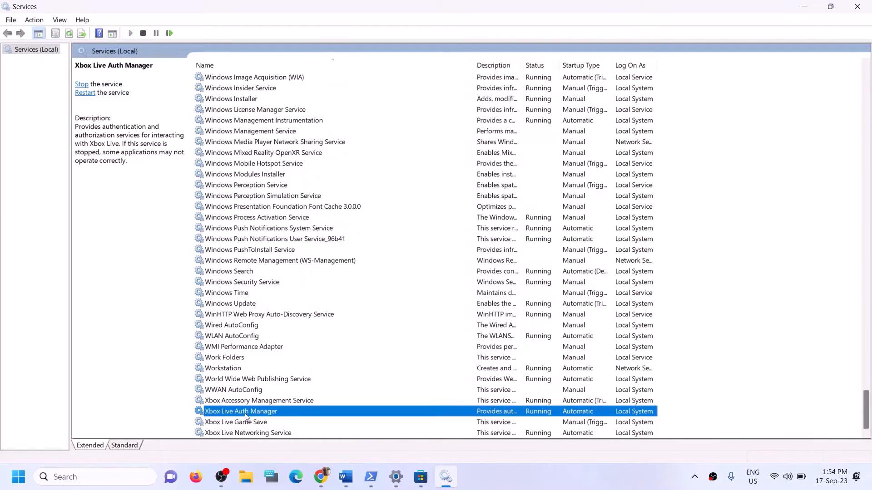
Set the Xbox Live Game Save service's startup type to Automatic, apply it and start the service
double_click(246, 422)
left_click(428, 223)
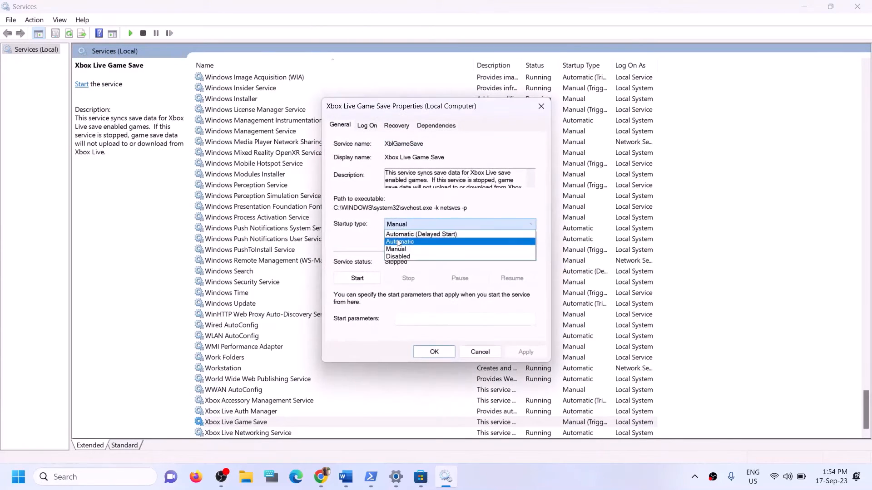
left_click(427, 241)
left_click(534, 352)
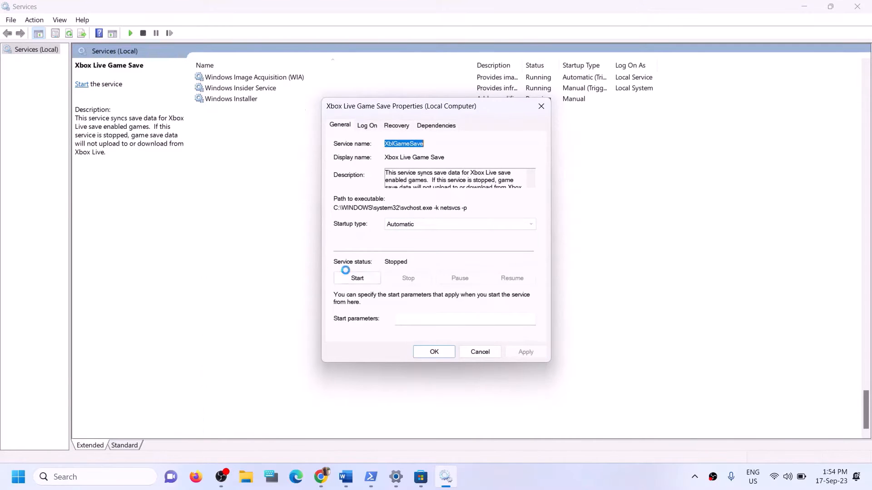
left_click(358, 279)
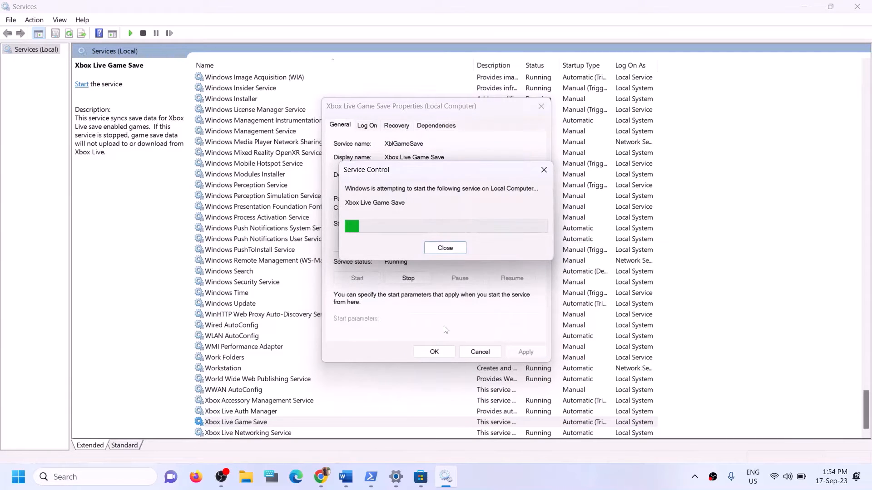
left_click(434, 352)
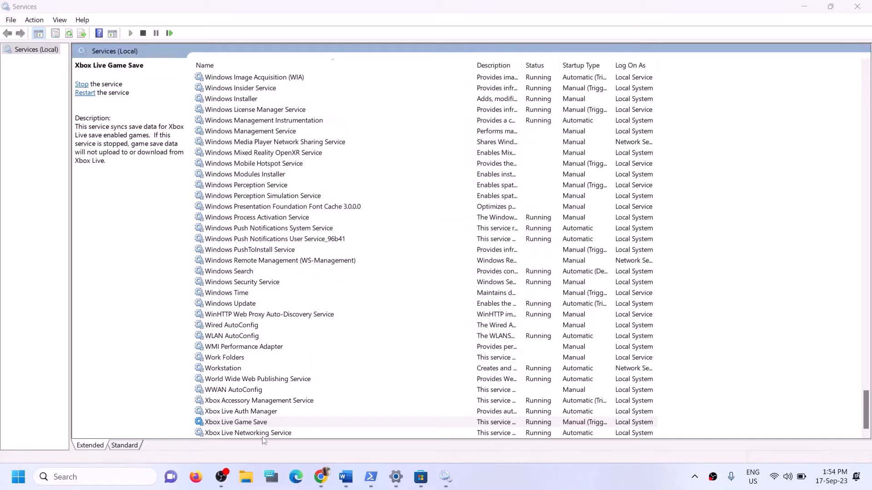
Set the Xbox Live Networking Service's startup type to Automatic and close its properties
double_click(263, 436)
left_click(429, 224)
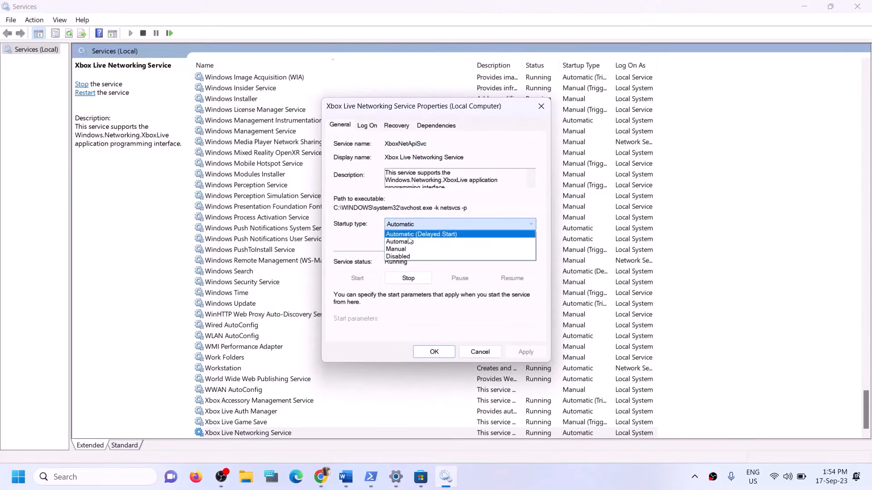
left_click(410, 241)
left_click(526, 352)
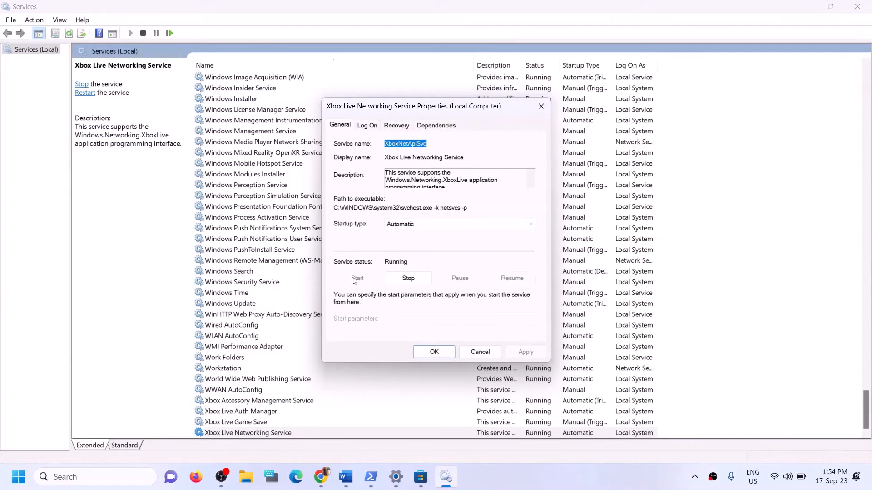
left_click(427, 352)
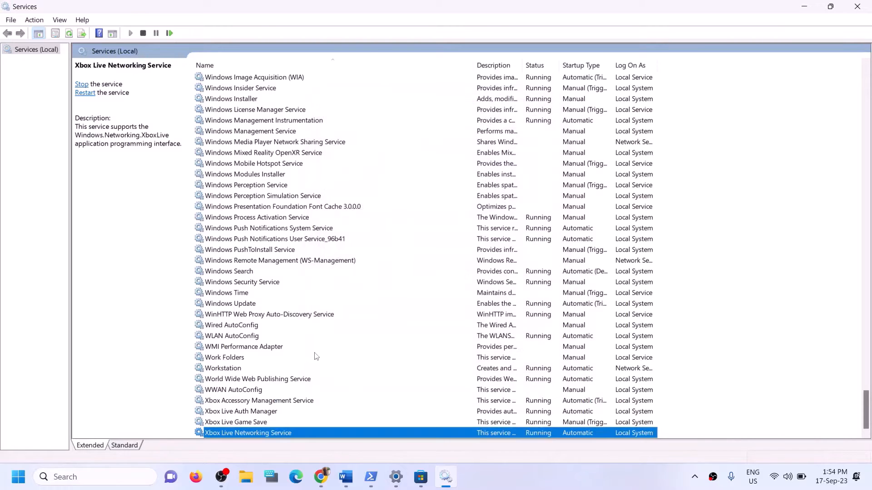
Set the Windows Update service's startup type to Automatic and close its properties
left_click(251, 304)
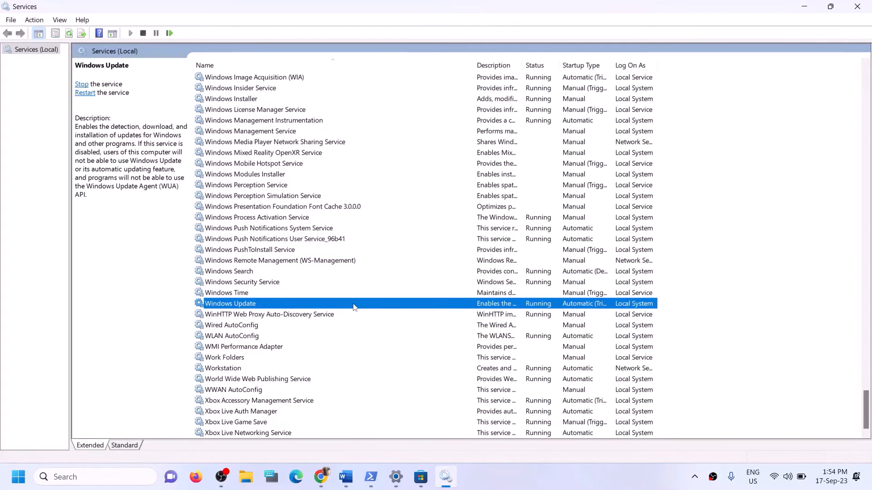
double_click(354, 307)
left_click(433, 224)
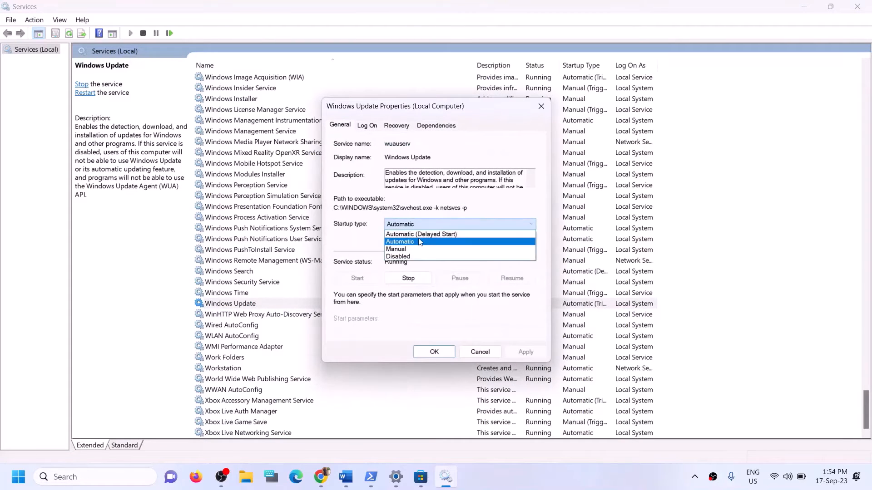
left_click(420, 242)
left_click(526, 352)
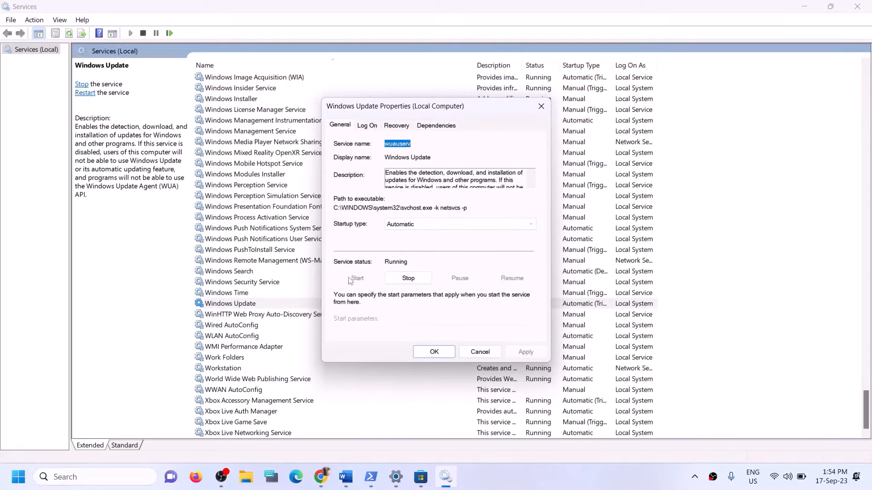
left_click(434, 352)
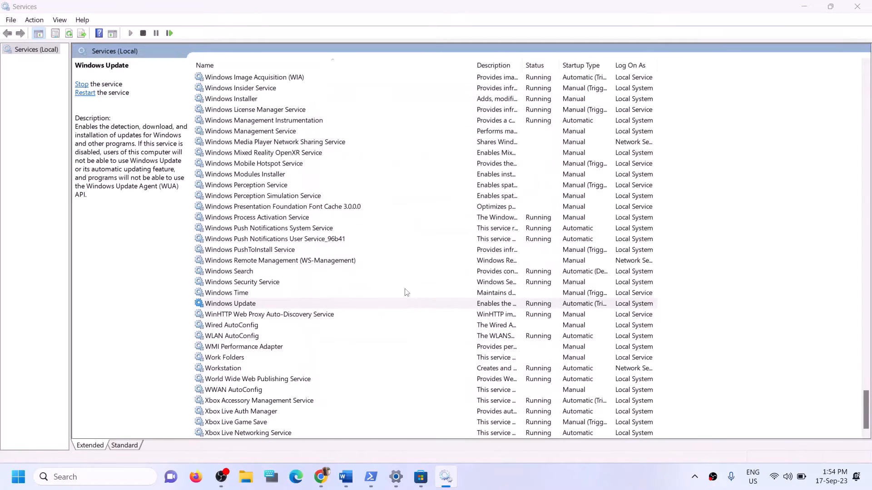
Locate the two Gaming Services entries in the services list and check their status and available service actions
left_click(295, 239)
key("g")
scroll(350, 239, "up", 3)
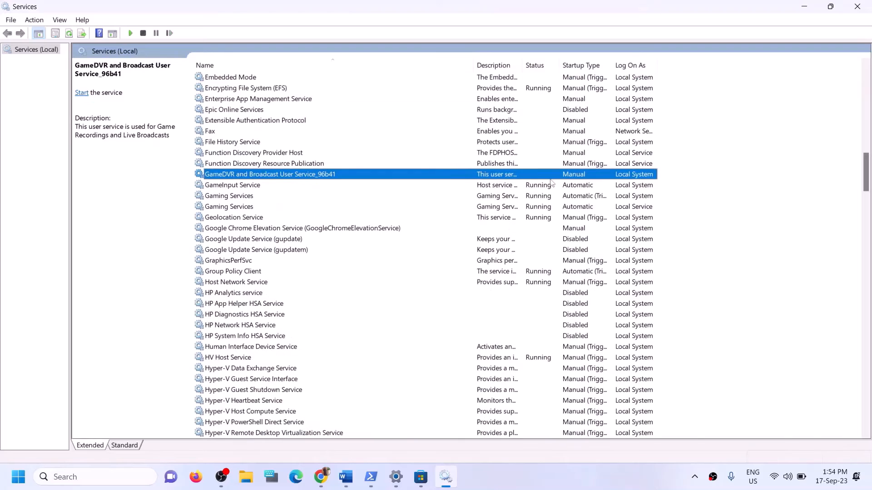
left_click(528, 198)
left_click(528, 209)
left_click(525, 200)
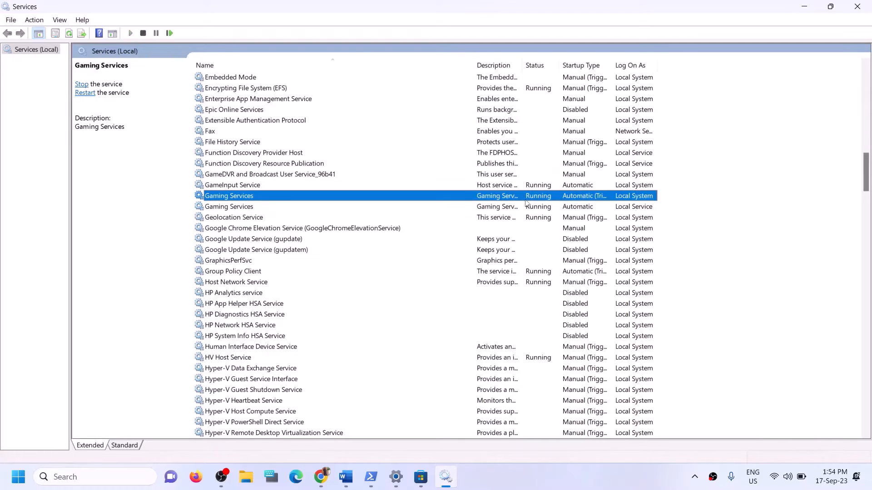
left_click(533, 207)
left_click(533, 200)
left_click(531, 208)
left_click(533, 200)
right_click(532, 198)
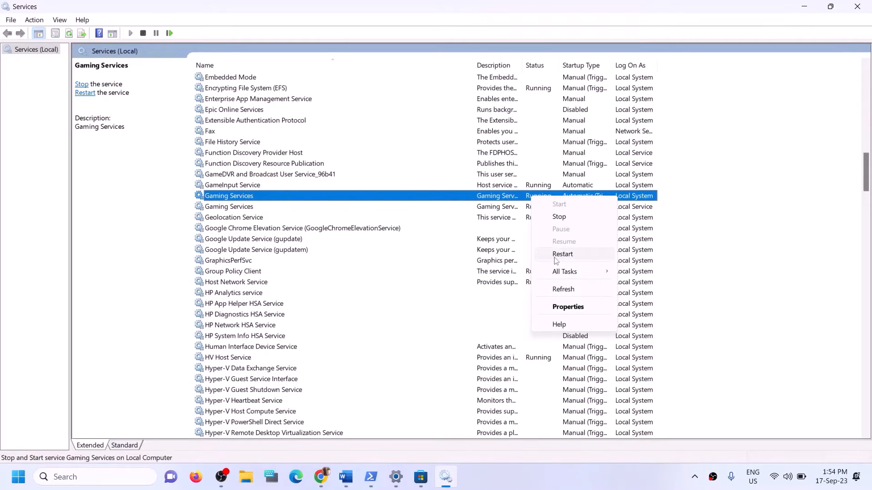
left_click(483, 200)
left_click(545, 211)
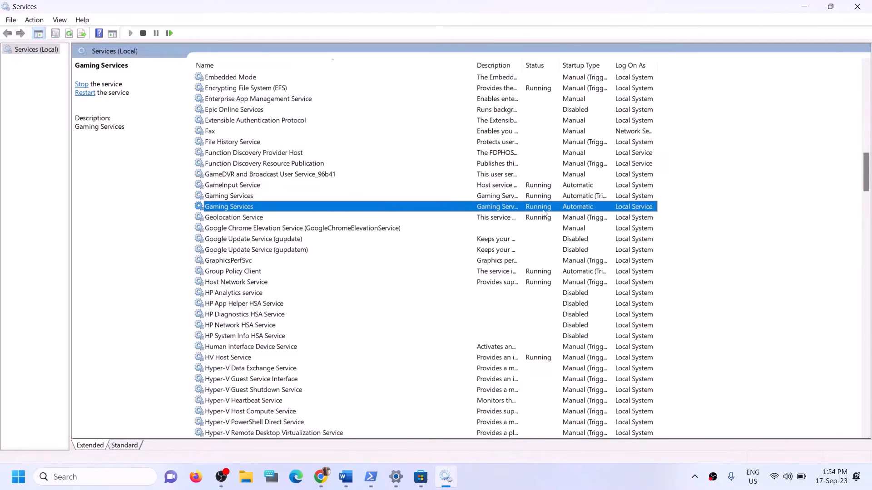
Stop the first Gaming Services entry, the one that logs on as Local System
left_click(544, 200)
right_click(538, 198)
left_click(560, 218)
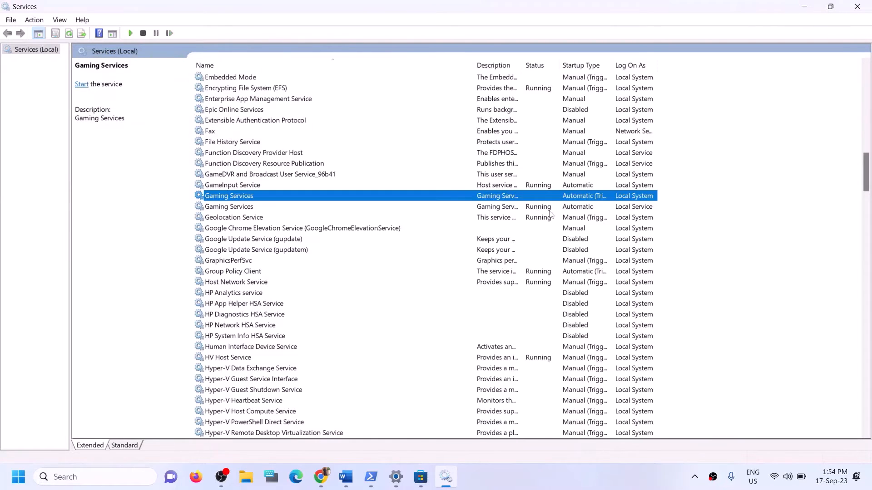
Stop the second Gaming Services entry, the one that logs on as Local Service
left_click(508, 210)
right_click(507, 210)
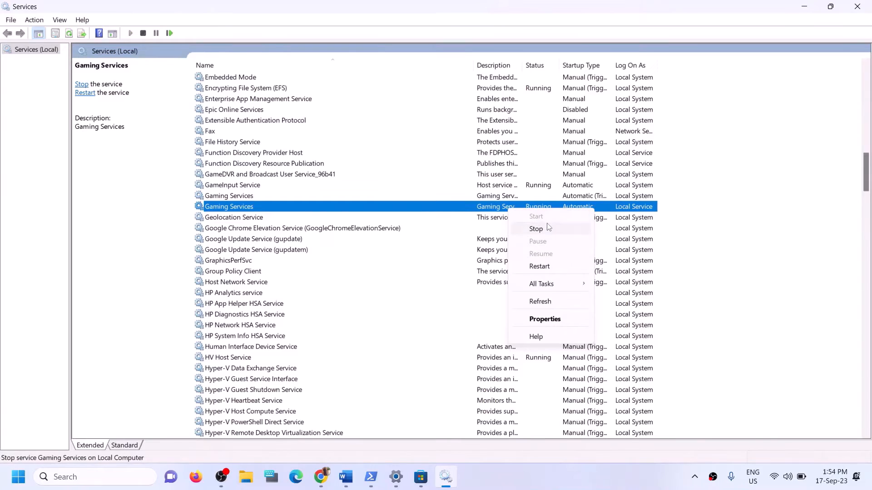
left_click(549, 227)
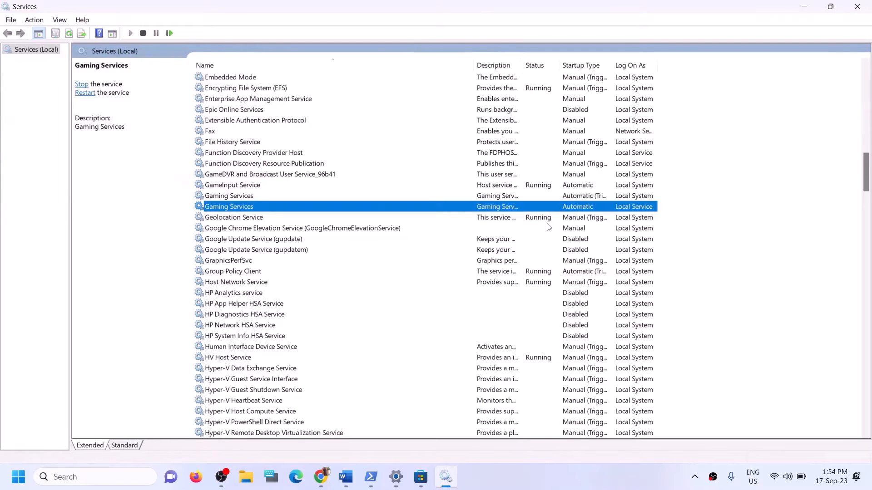
Start the Gaming Services entry that logs on as Local System
left_click(497, 199)
right_click(497, 199)
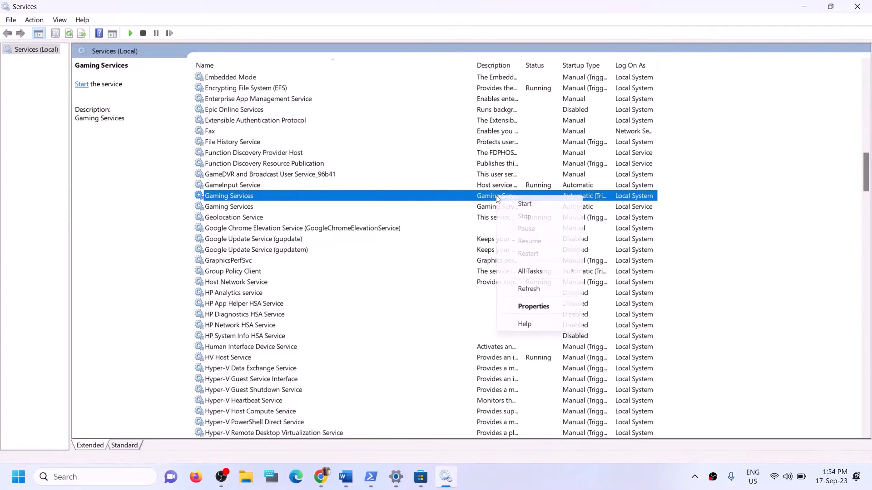
left_click(245, 211)
left_click(244, 202)
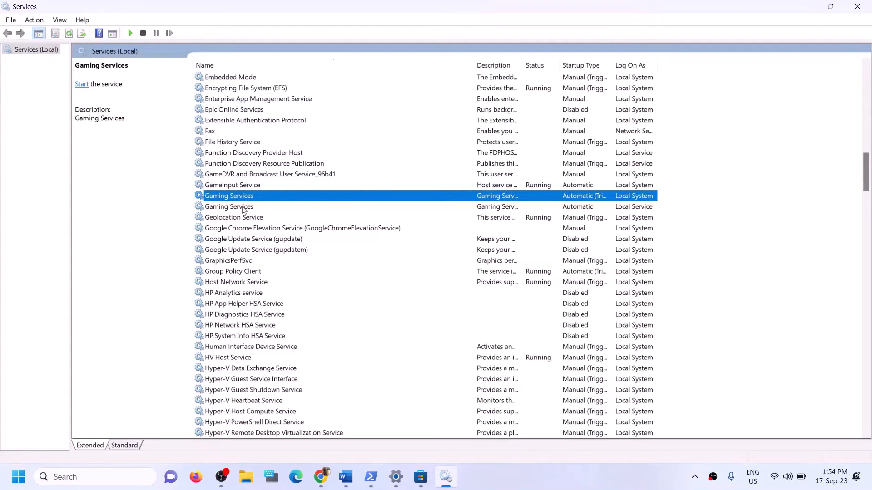
left_click(243, 208)
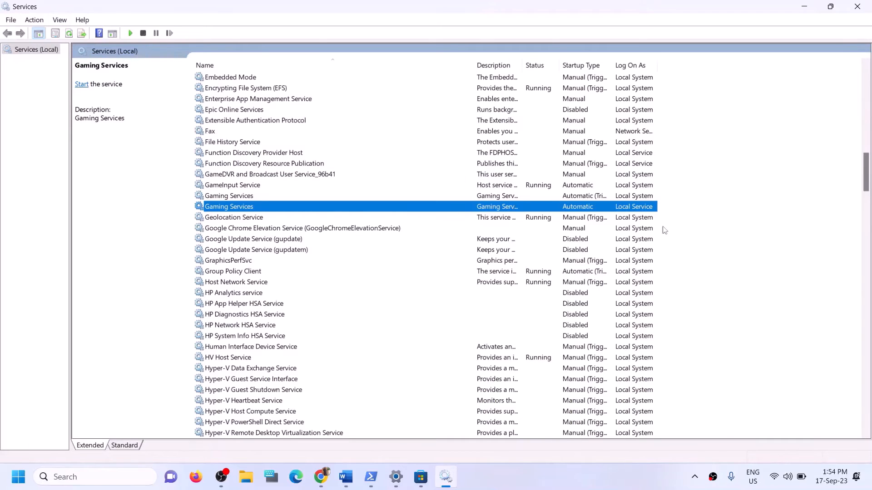
left_click(488, 197)
right_click(493, 197)
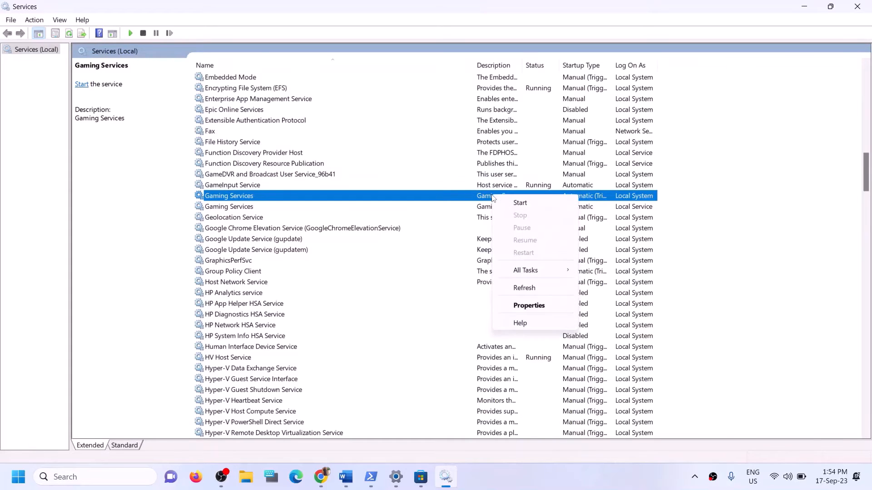
left_click(508, 202)
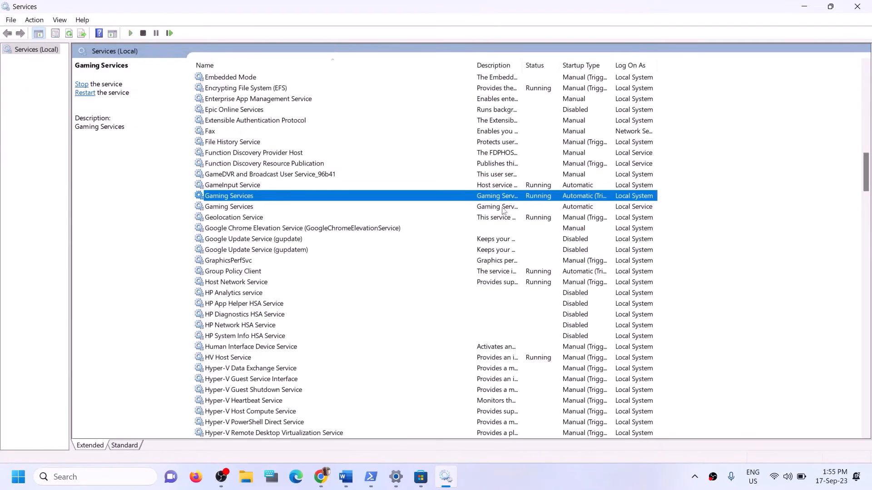
Start the Gaming Services entry that logs on as Local Service
left_click(503, 208)
right_click(503, 209)
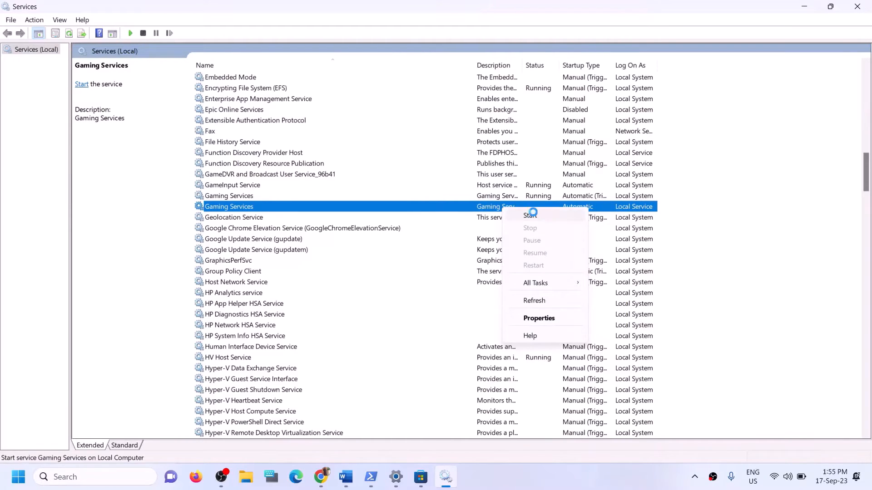
left_click(532, 216)
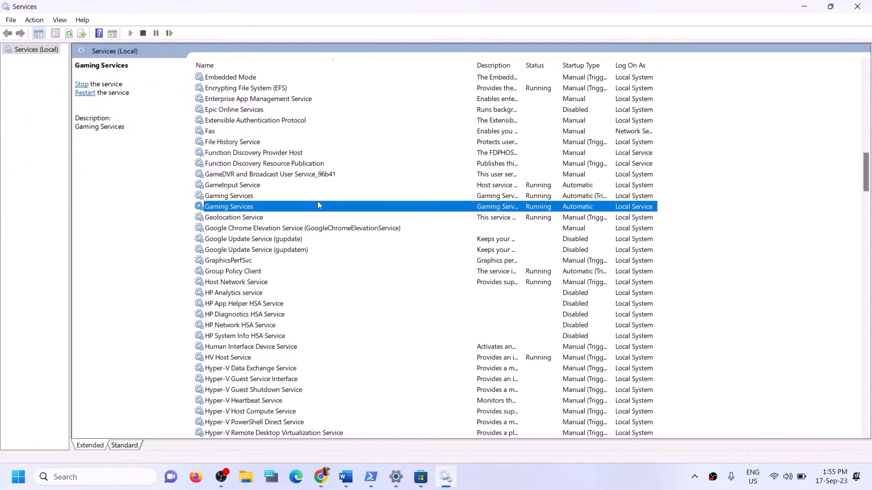
Set the Microsoft Store Install Service's startup type to Automatic, apply it, and close its properties and the Services window
left_click(303, 197)
key("m")
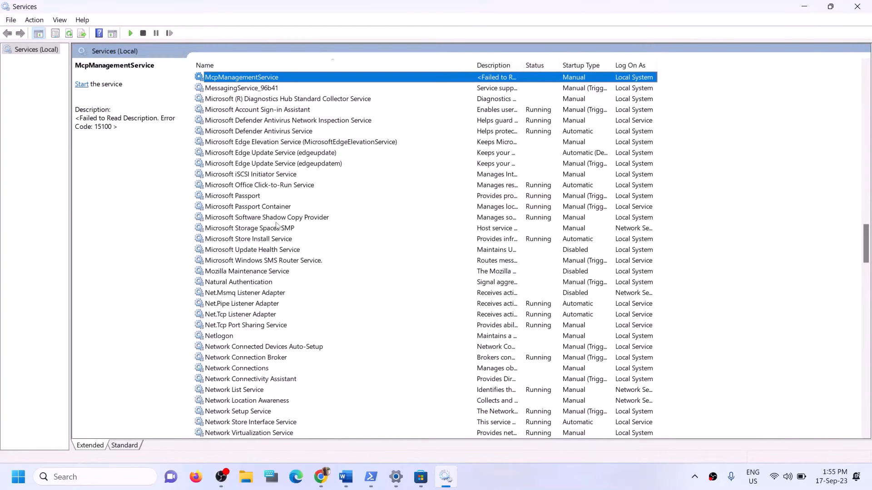
left_click(265, 239)
double_click(354, 243)
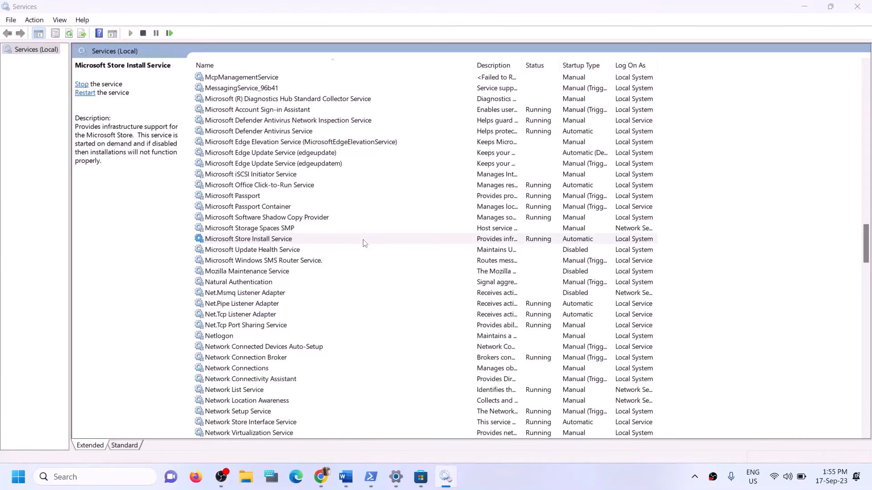
left_click(423, 222)
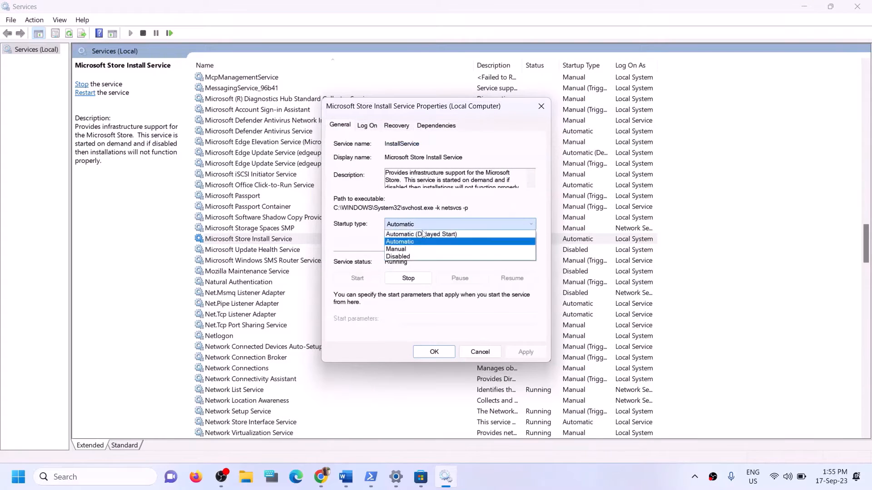
left_click(416, 245)
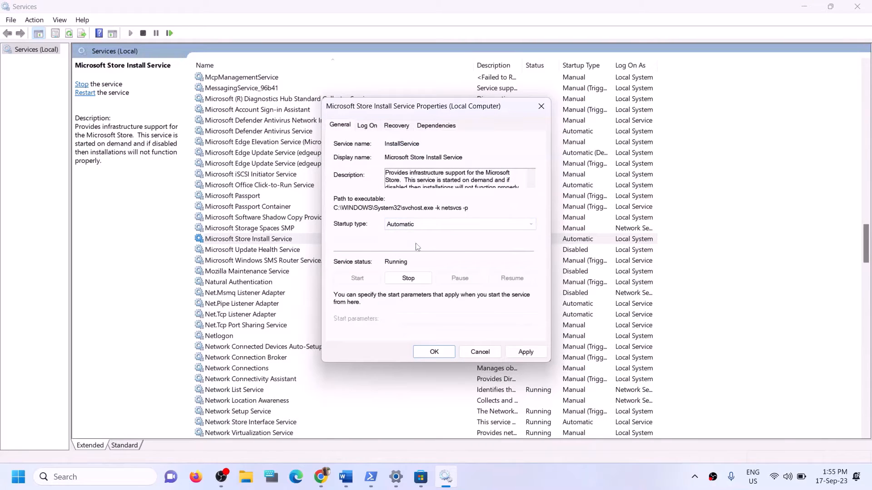
left_click(526, 352)
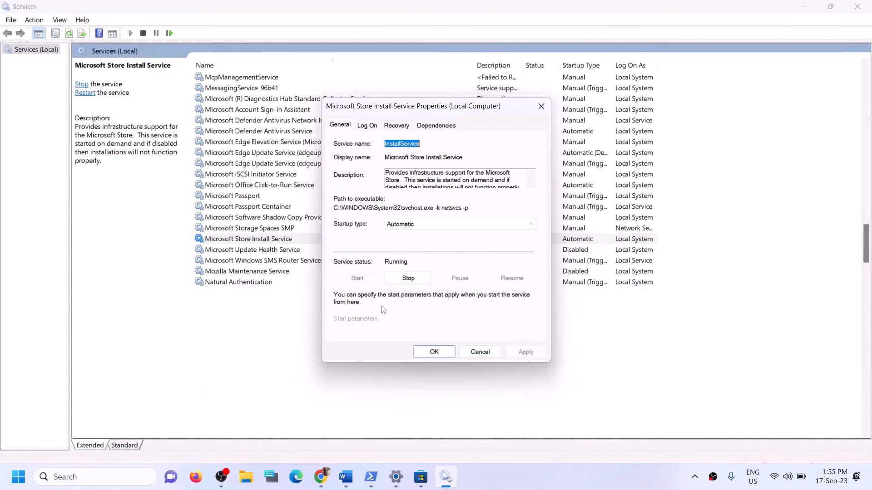
left_click(434, 353)
left_click(858, 6)
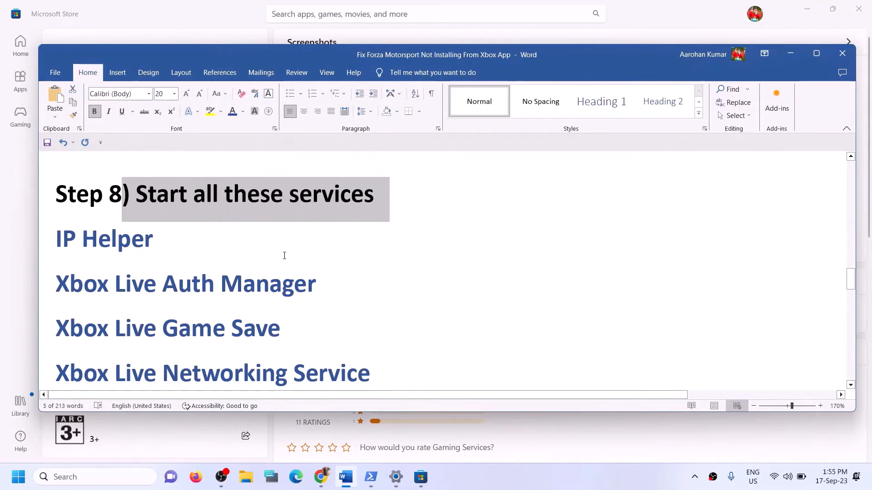
Find Step 9 in the Word guide and highlight its "Update Windows" instruction
scroll(277, 257, "down", 6)
scroll(285, 255, "down", 1)
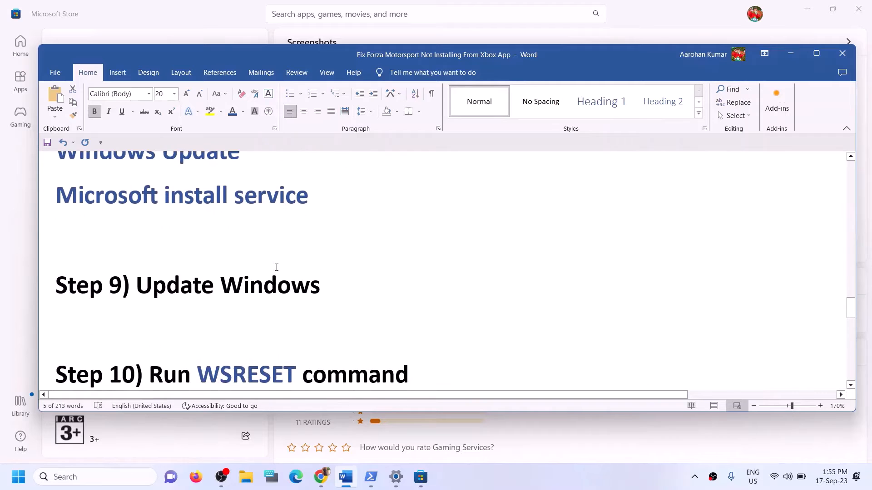
scroll(284, 256, "up", 1)
left_click_drag(136, 320, 397, 318)
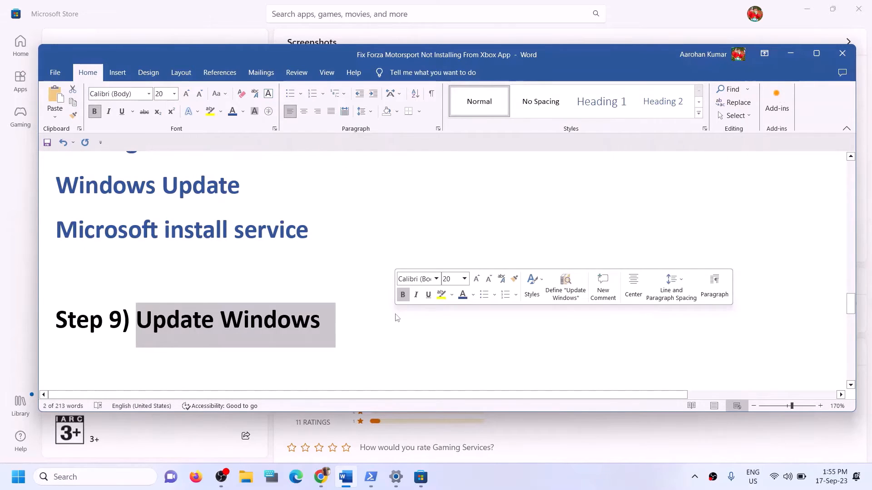
Switch to Settings, check for updates in Windows Update, and close Settings
key("alt+Tab")
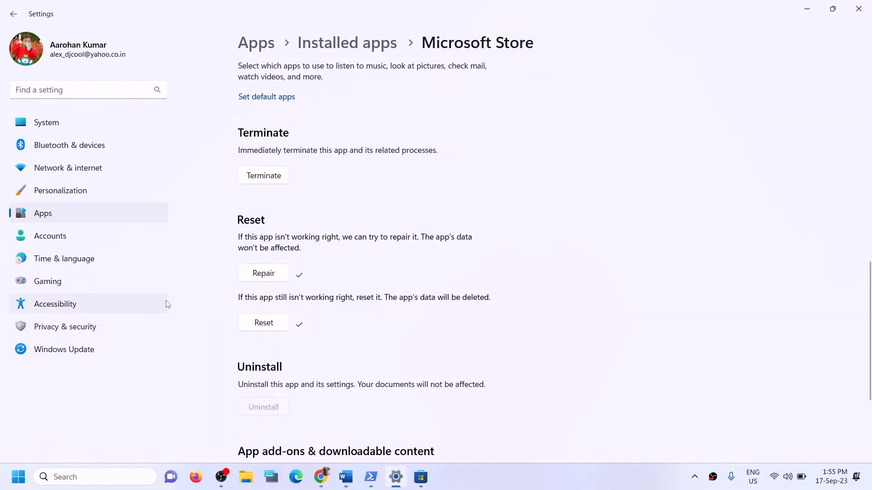
left_click(89, 350)
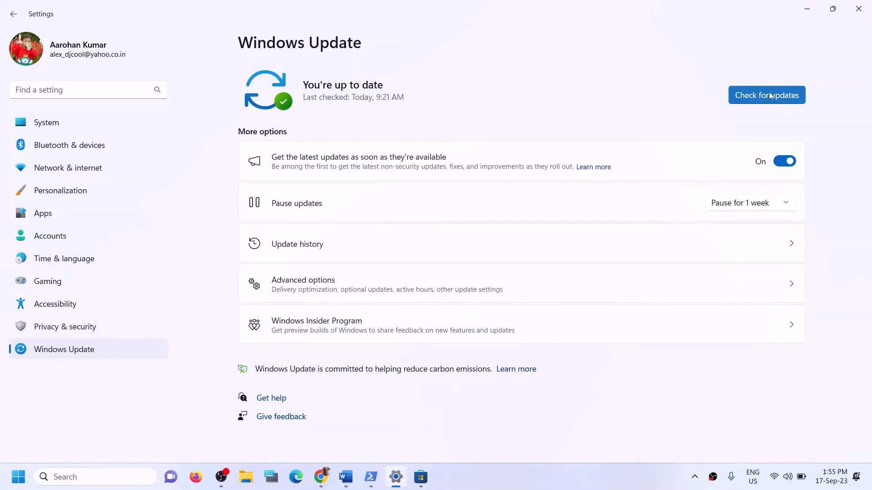
left_click(770, 94)
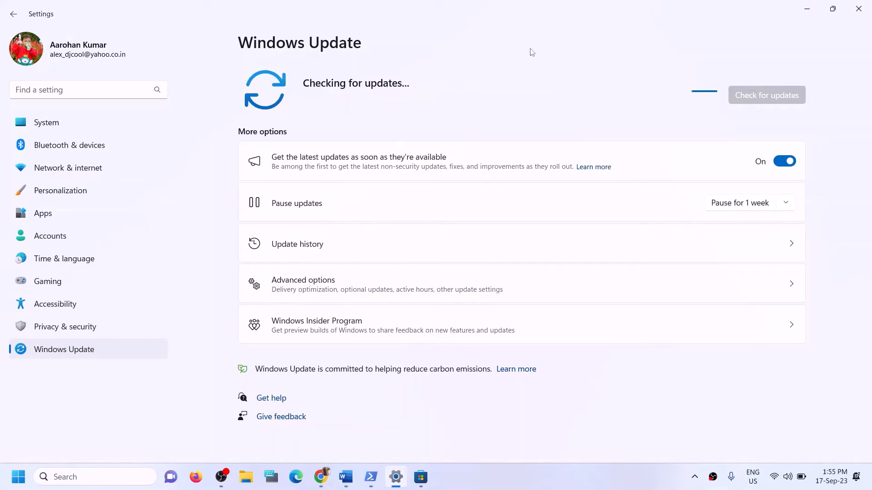
left_click(862, 14)
Copy WSRESET from Step 10 of the Word guide and run it as a command through Windows search
scroll(249, 307, "down", 3)
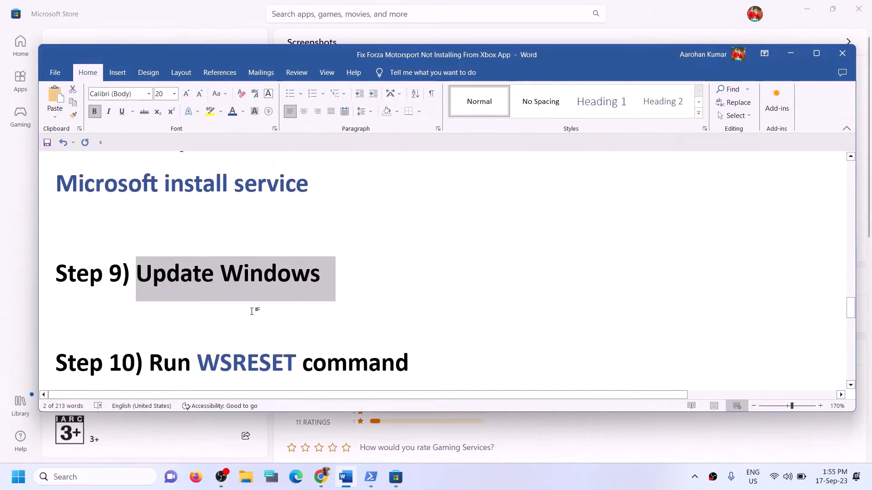
scroll(250, 271, "up", 1)
left_click(252, 318)
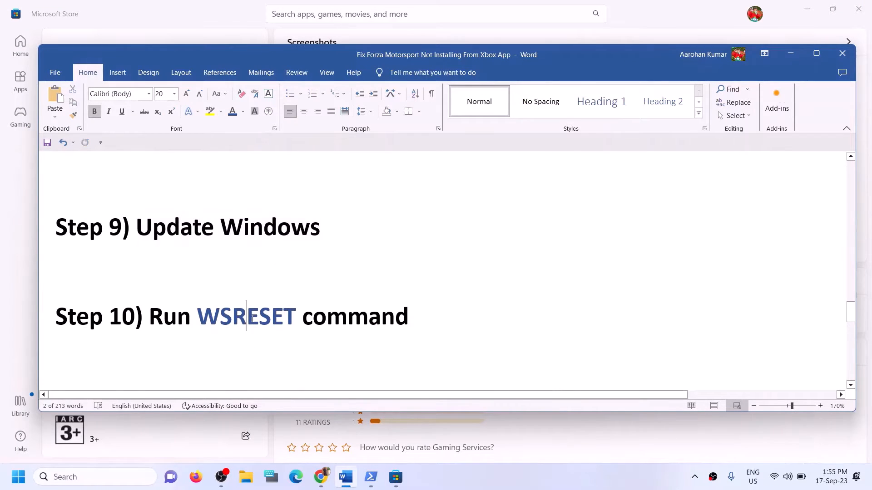
double_click(252, 318)
key("ctrl+c")
left_click(118, 478)
key("ctrl+v")
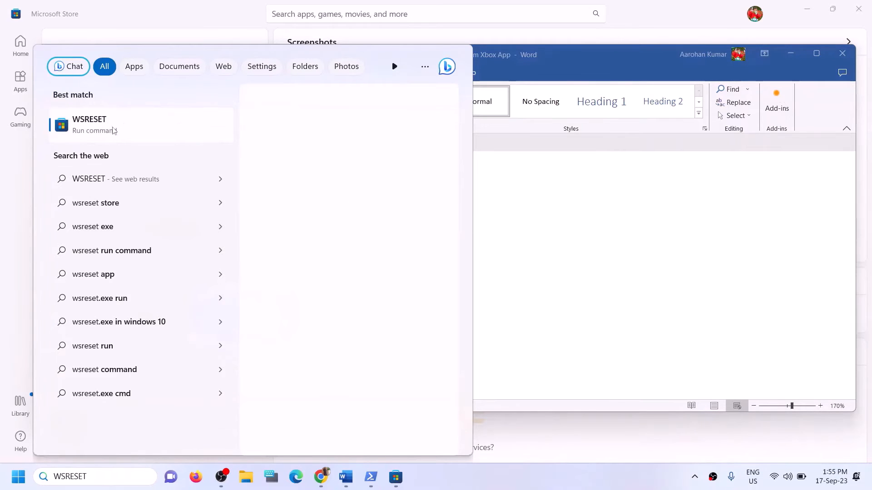
key("Return")
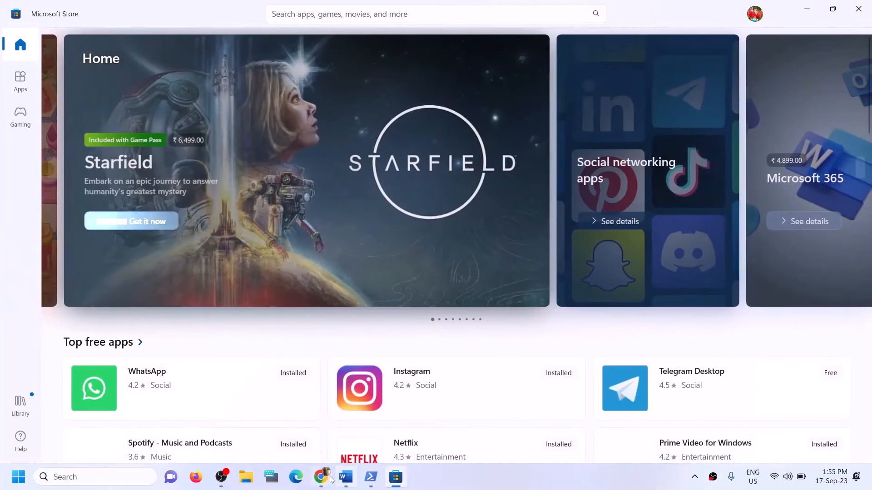
Switch back to the Word guide and review Step 11 on uninstalling and reinstalling the Xbox app and Store
left_click(353, 485)
scroll(273, 291, "down", 5)
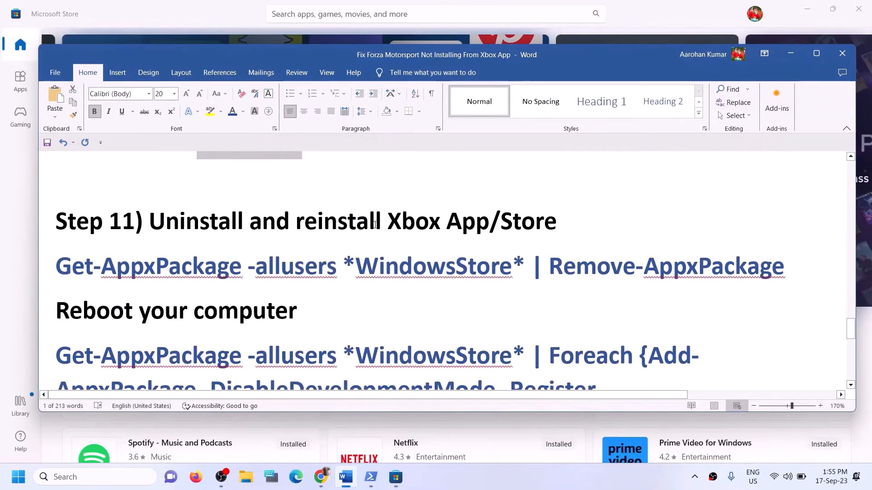
left_click_drag(375, 224, 588, 224)
left_click(100, 270)
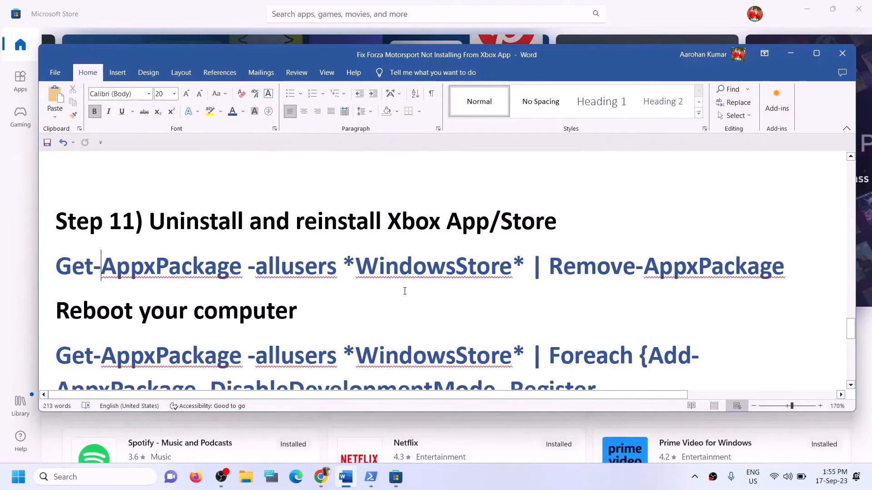
scroll(404, 289, "down", 1)
scroll(404, 291, "up", 1)
Search Windows for "xbox", uninstall the Xbox app, and return to the Word guide
left_click(89, 477)
type("x")
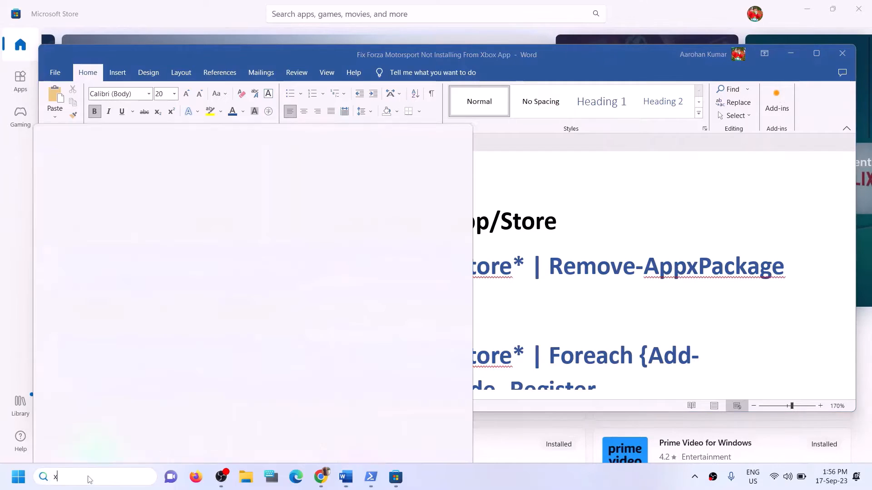
type("box")
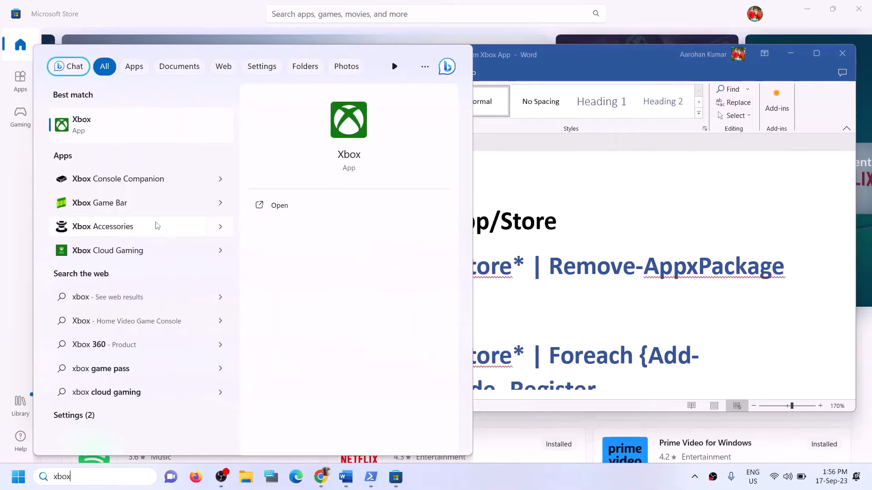
right_click(106, 139)
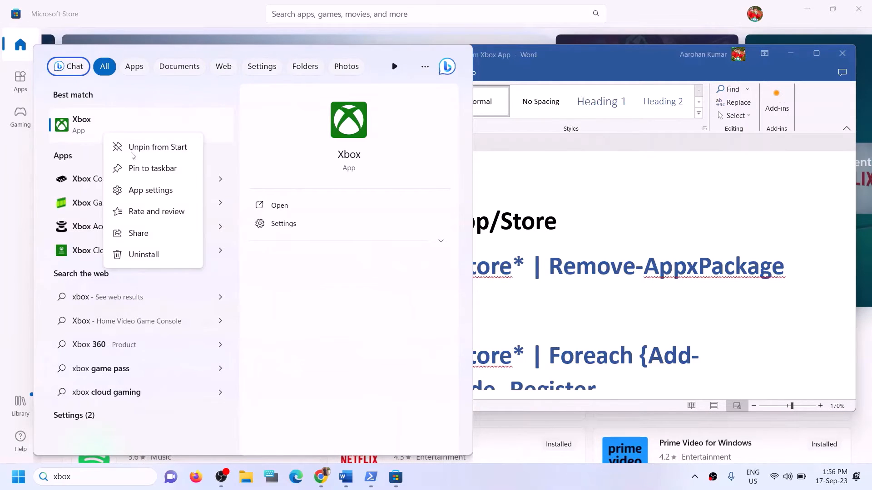
left_click(155, 256)
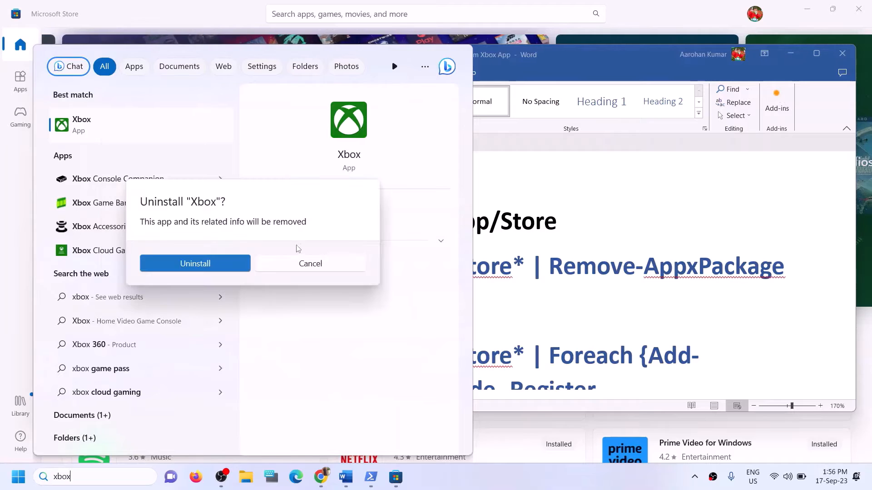
left_click(185, 266)
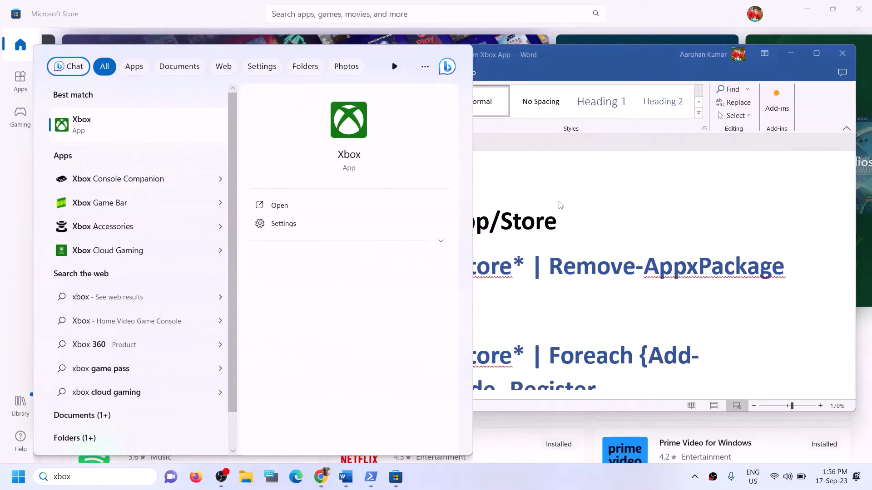
left_click(522, 220)
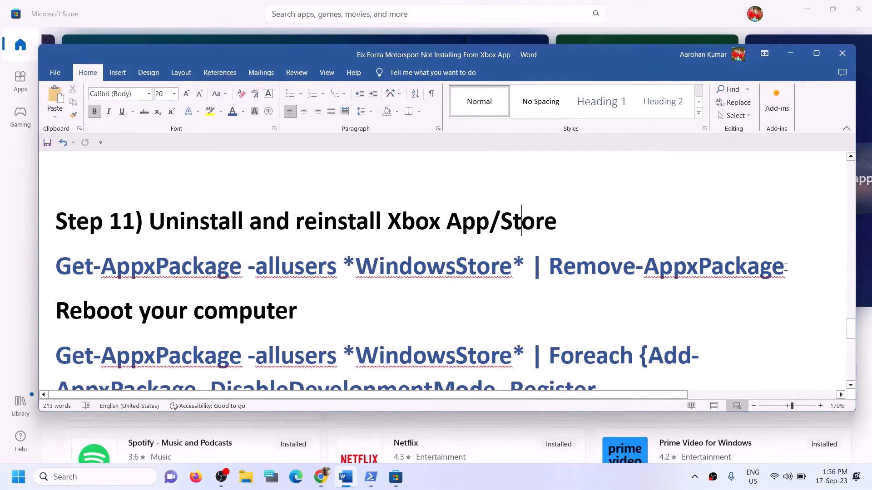
Copy the Get-AppxPackage -allusers *WindowsStore* | Remove-AppxPackage command from Step 11 of the Word guide
left_click_drag(801, 271, 99, 271)
right_click(99, 270)
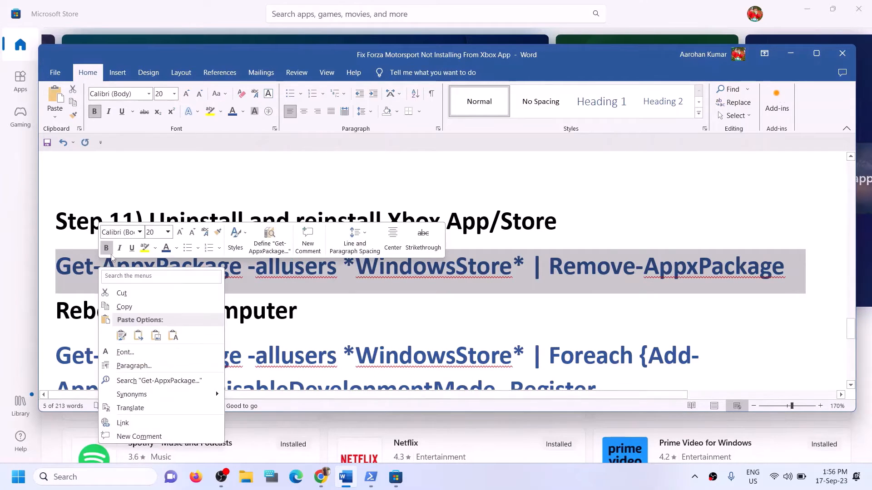
left_click(120, 306)
Search Windows for "powershell", open Windows PowerShell as administrator, and run the copied Microsoft Store removal command
left_click(118, 482)
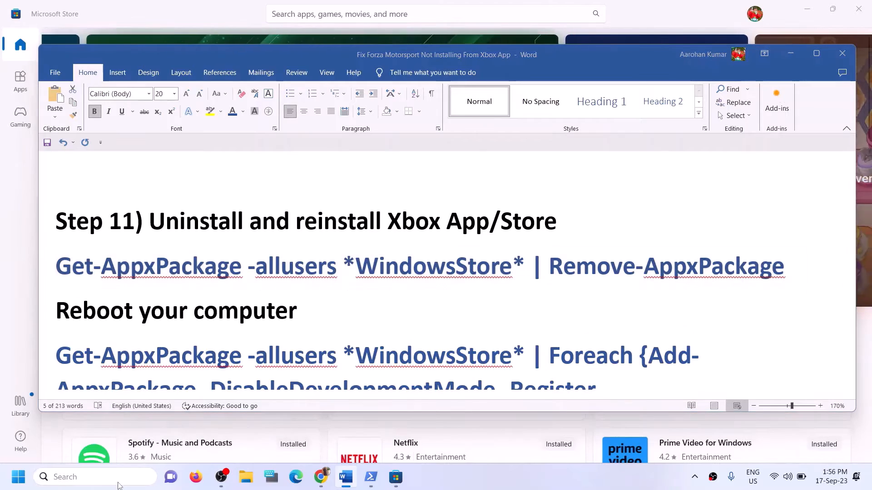
type("powe")
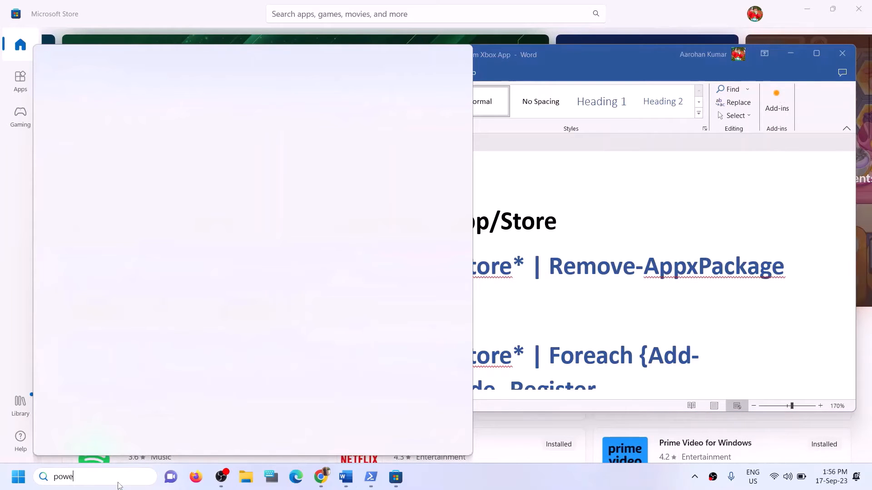
type("rshell")
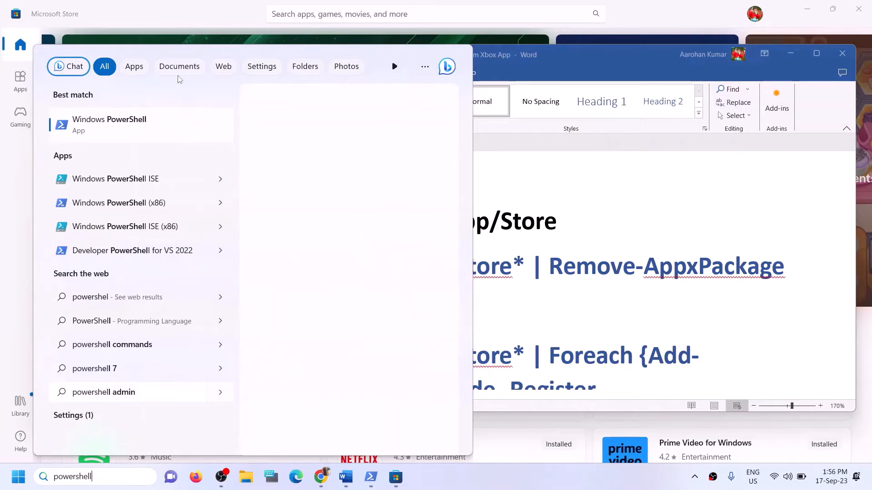
right_click(165, 130)
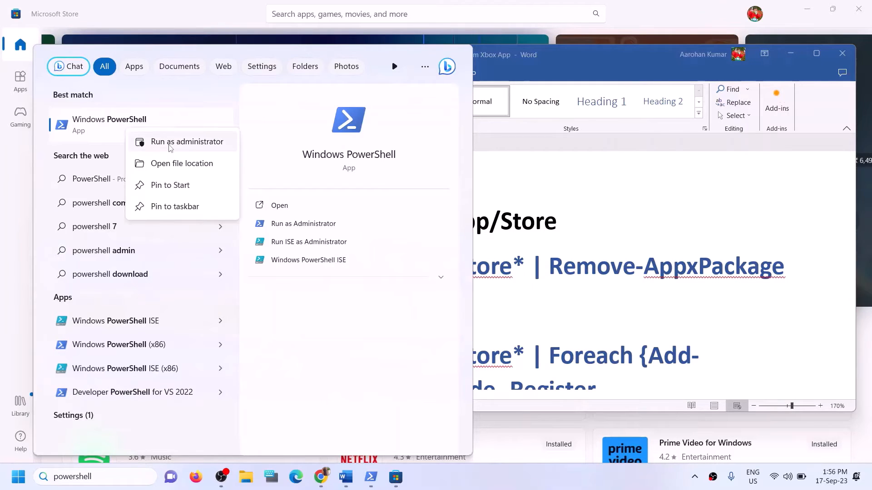
left_click(169, 146)
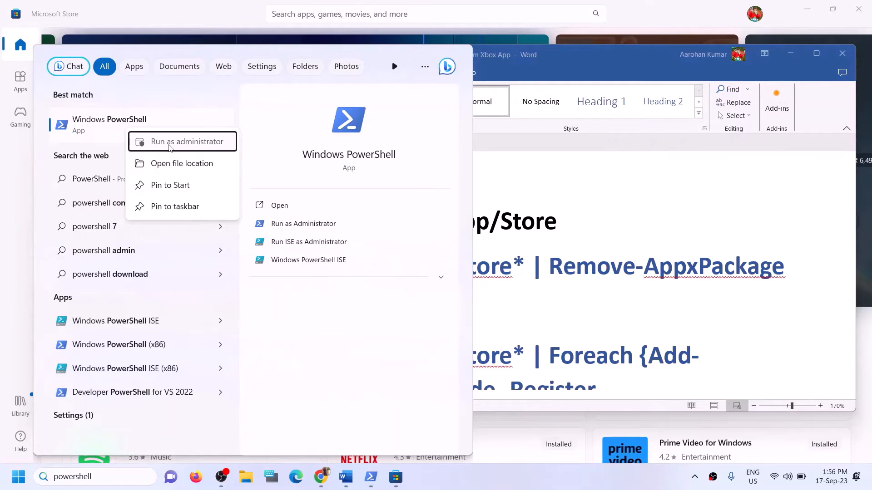
left_click(384, 331)
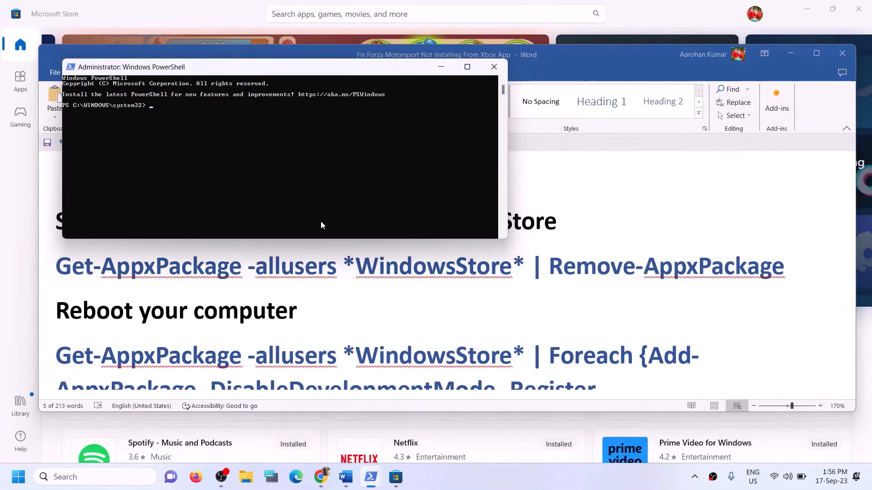
right_click(320, 222)
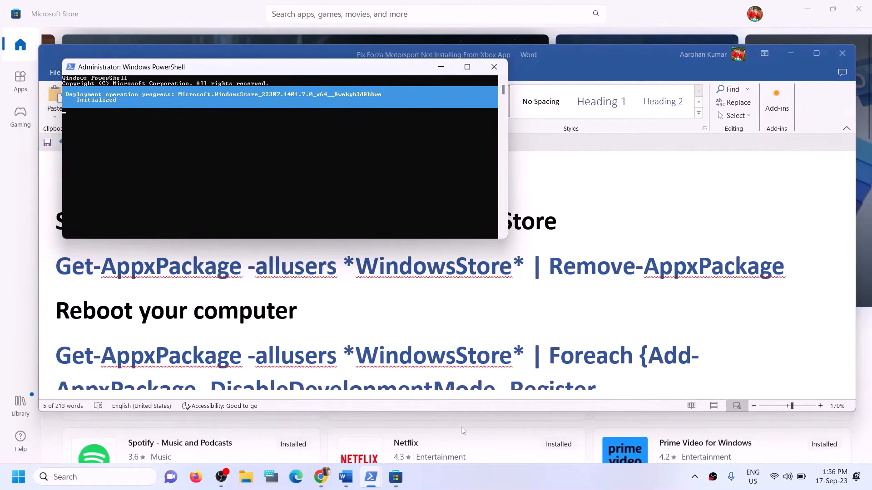
left_click(190, 13)
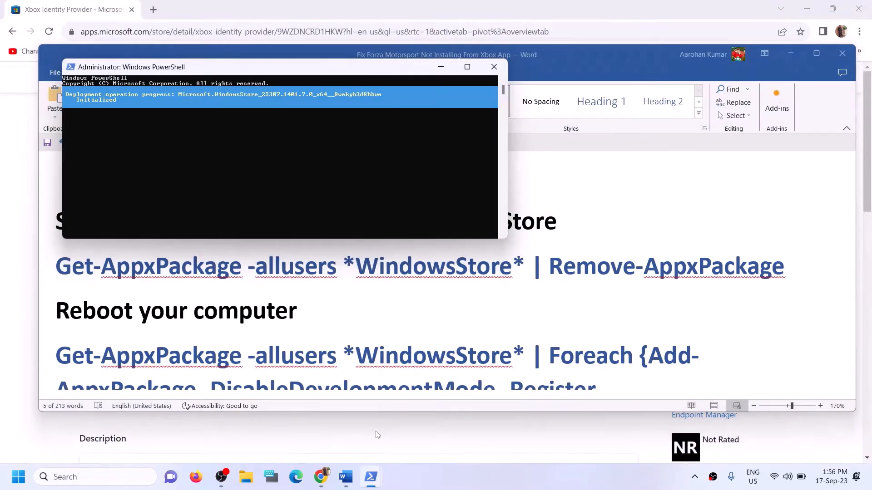
Return to the Word guide and copy the Get-AppxPackage *WindowsStore* | Foreach {Add-AppxPackage ...} command that re-registers the Store
left_click(337, 308)
scroll(323, 272, "down", 1)
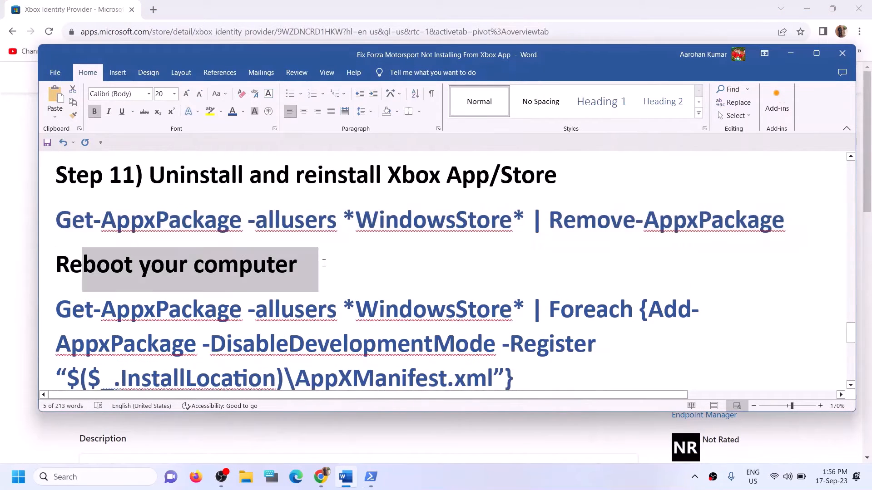
scroll(322, 261, "down", 1)
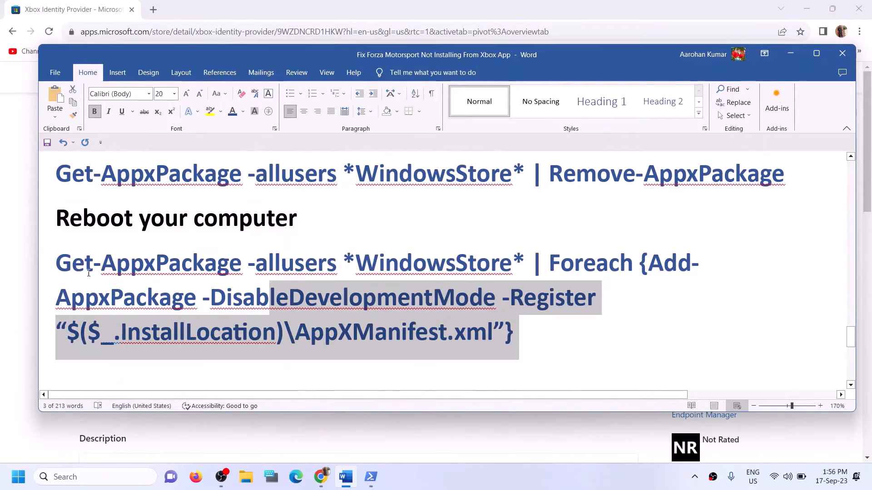
left_click_drag(89, 273, 79, 274)
Check the removal command in the newest PowerShell window, and highlight the "Reboot your computer" line in the Word guide
mouse_move(371, 476)
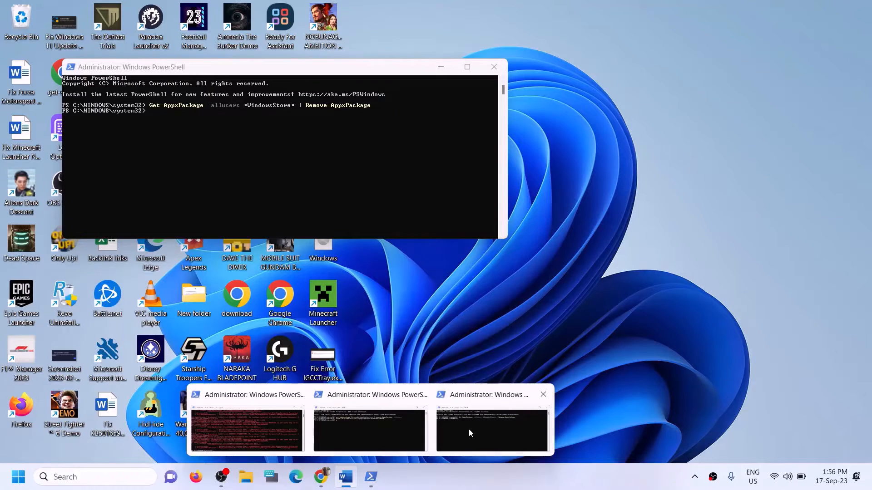
left_click(469, 429)
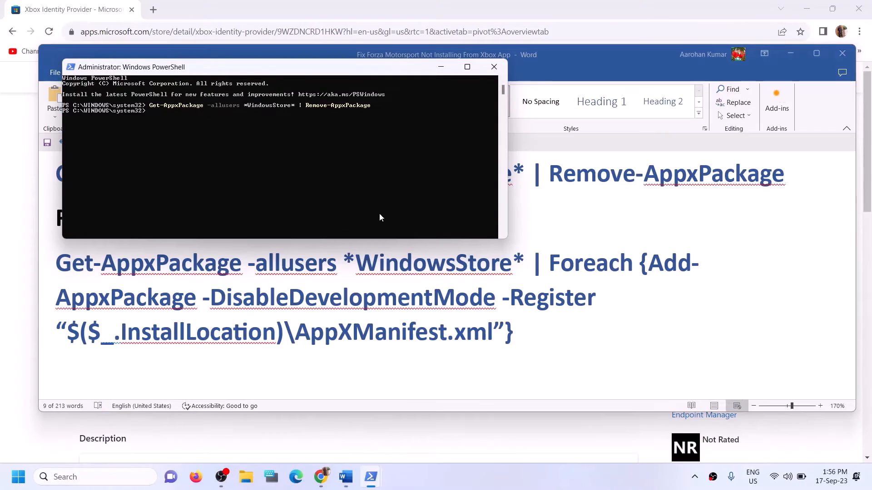
key("alt+Tab")
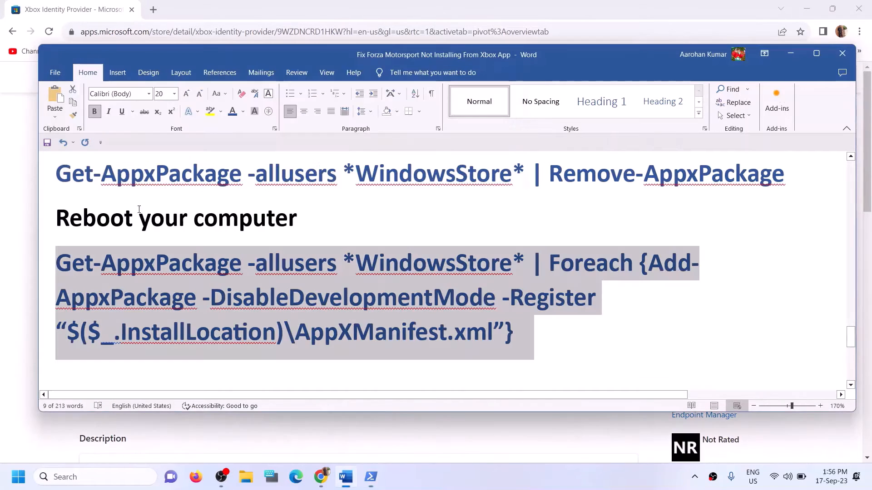
triple_click(93, 210)
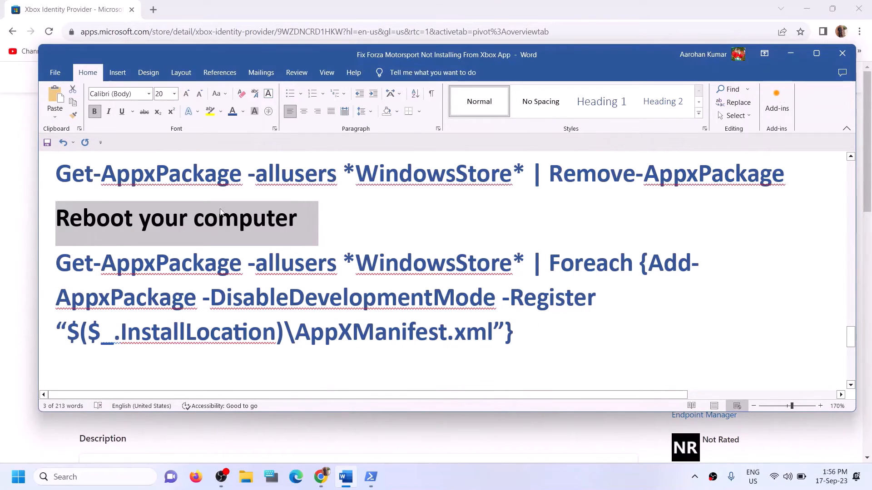
Switch to the PowerShell window holding the removal command and run the copied Store re-registration command
left_click(371, 479)
left_click(483, 437)
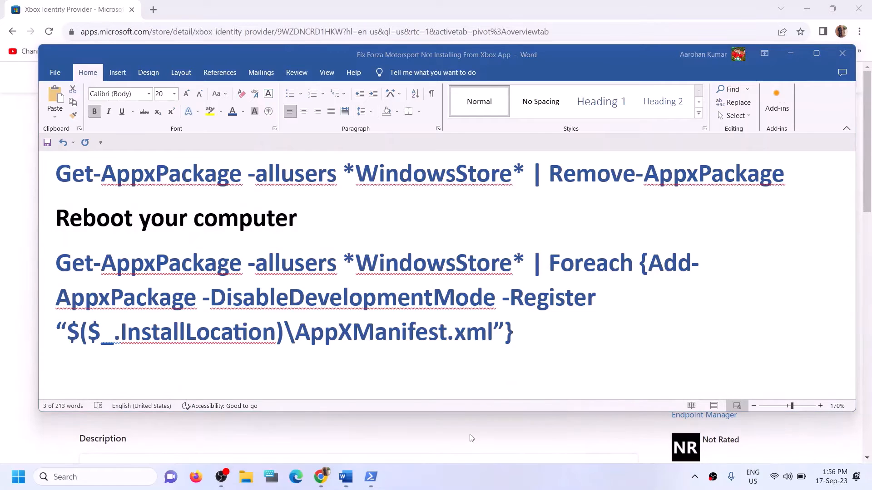
left_click(381, 484)
left_click(362, 427)
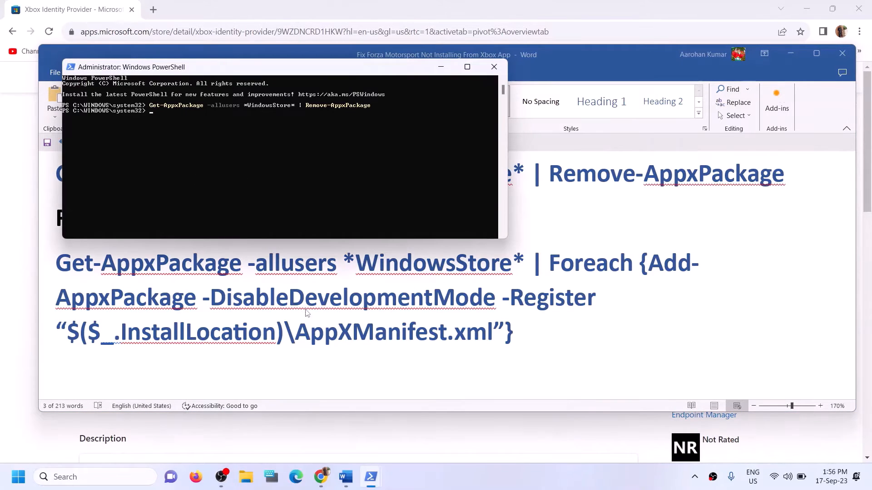
right_click(174, 135)
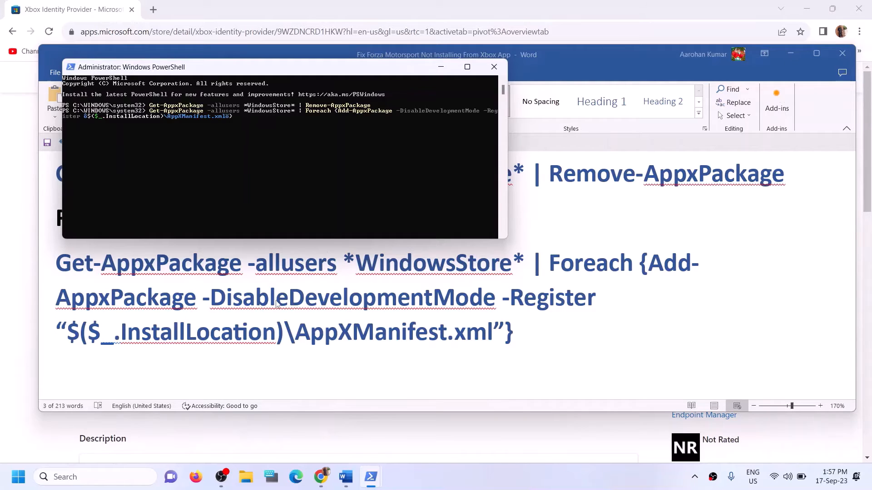
key("Return")
Search Windows for "store", open Microsoft Store, and maximize its window
left_click(87, 477)
type("sto")
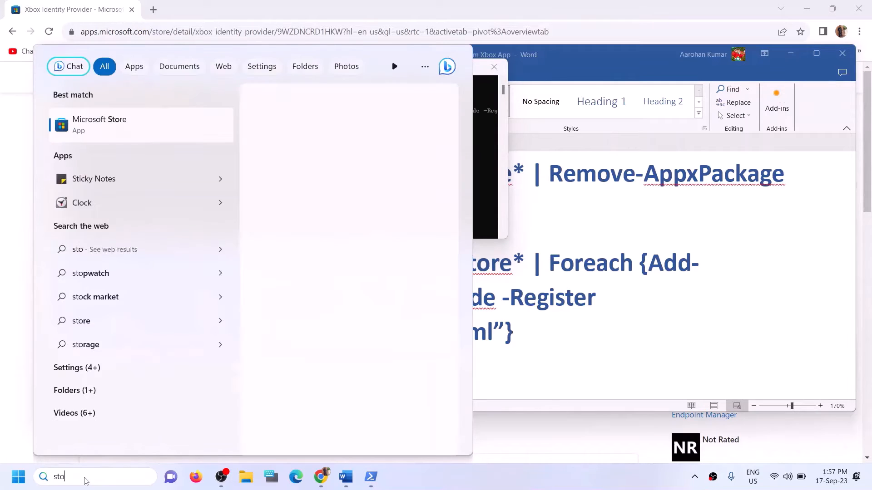
type("re")
left_click(568, 328)
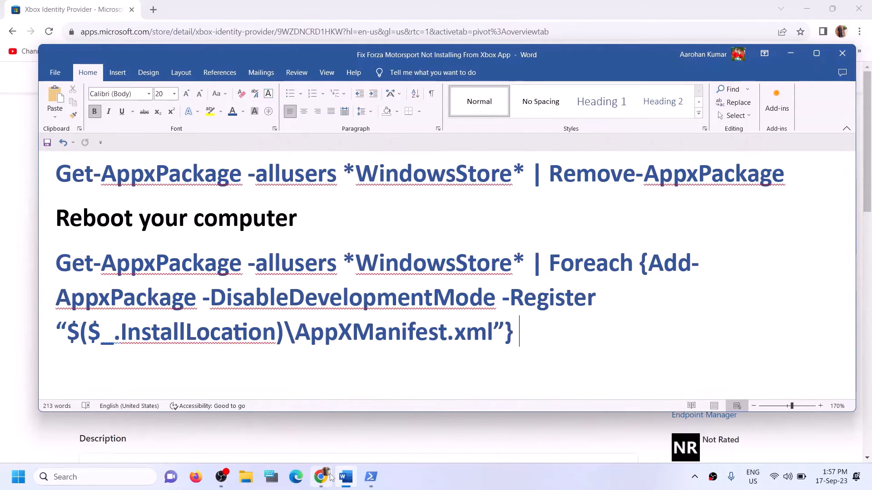
left_click(107, 476)
type("st")
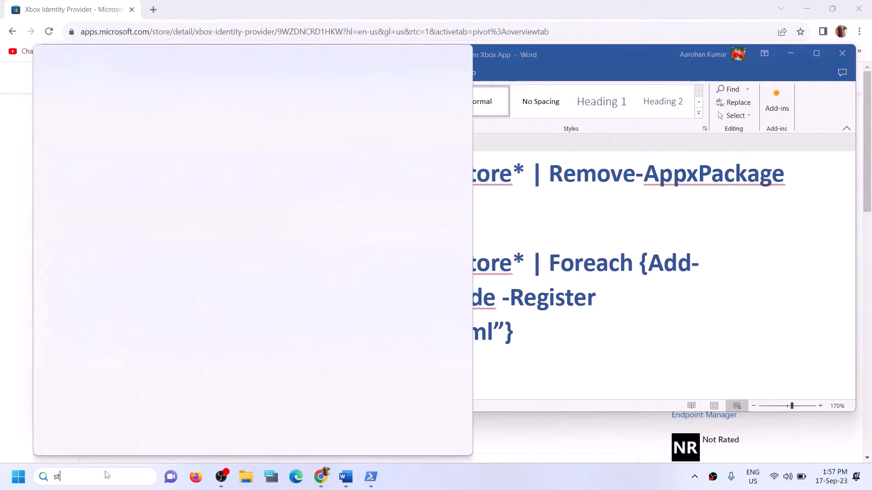
type("ore")
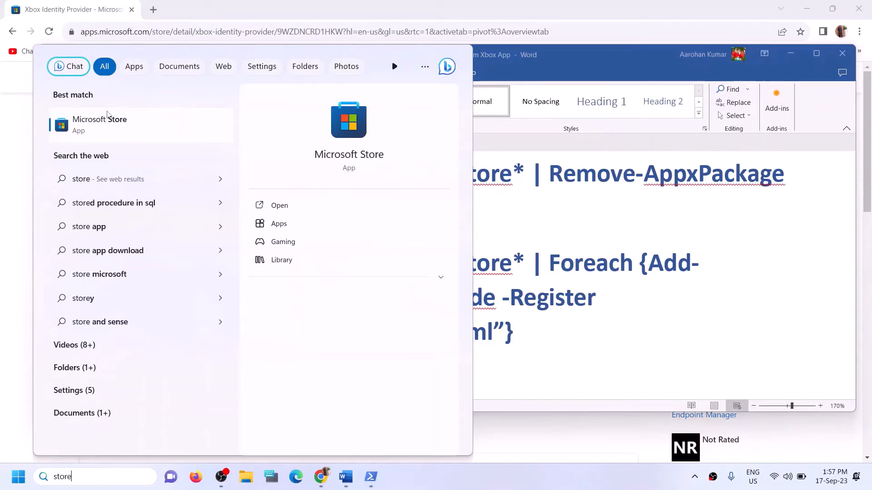
left_click(224, 116)
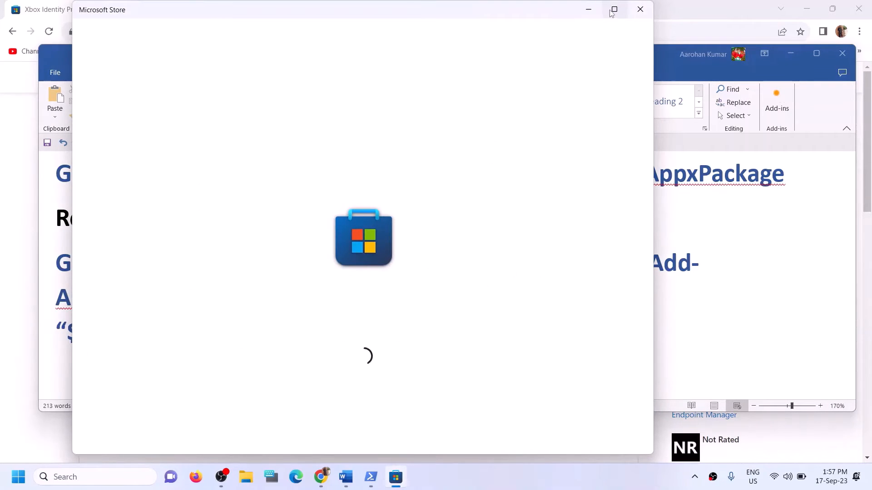
left_click(612, 12)
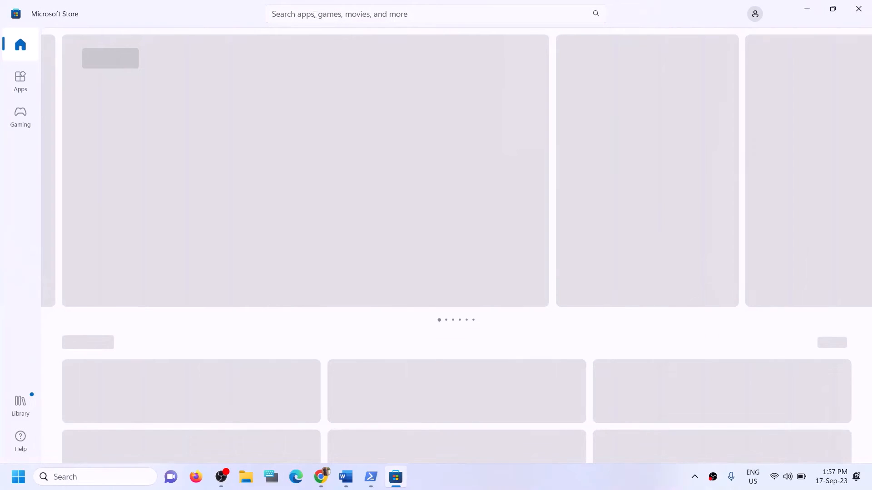
Search Microsoft Store for "xbox" and start installing the Xbox app
left_click(314, 14)
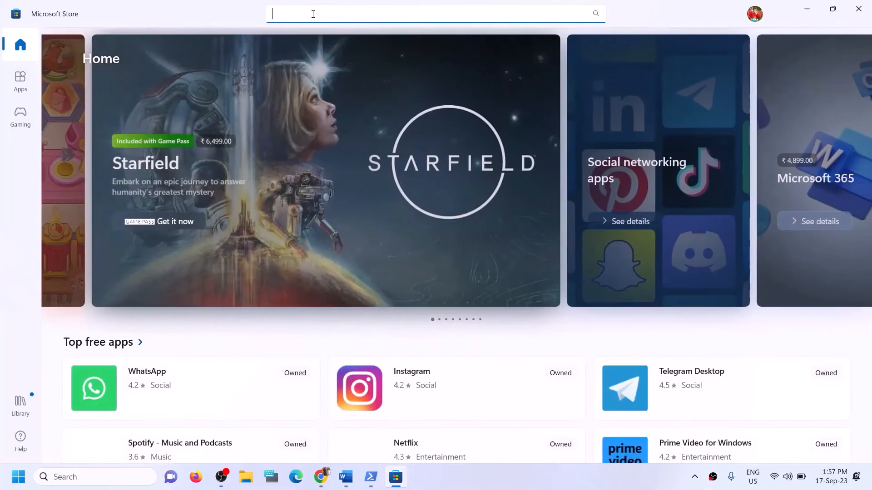
type("xbox")
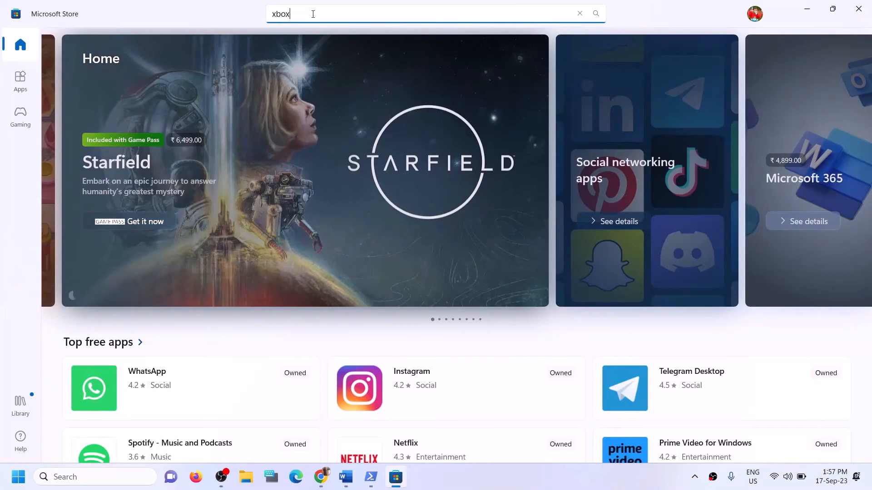
left_click(320, 238)
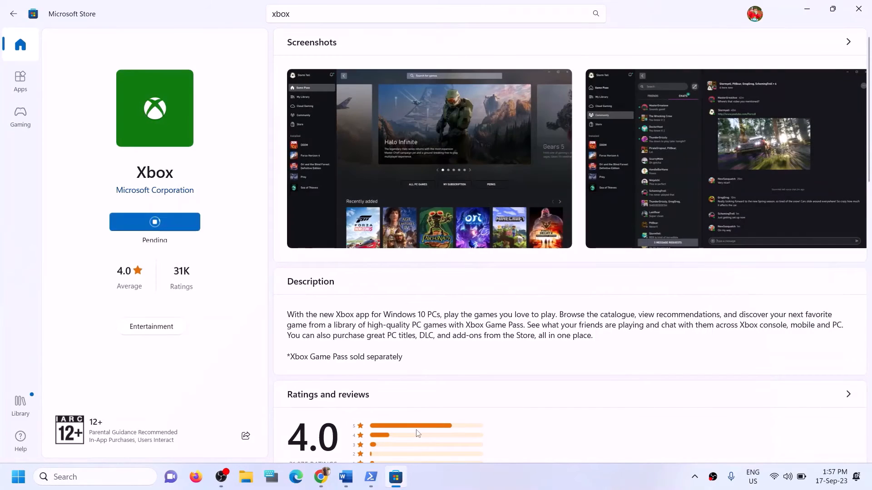
left_click(370, 324)
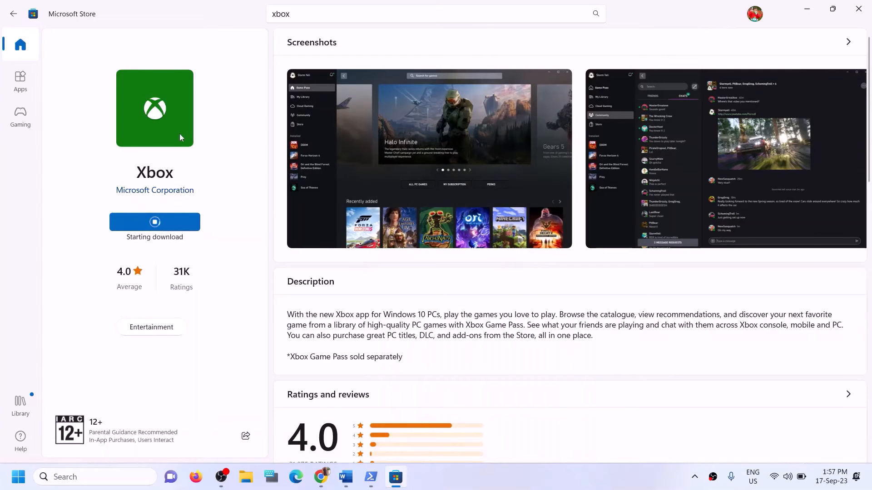
Switch to the Word guide and review Step 12 on installing to a different drive and renaming the WpSystem and WindowsApps folders
left_click(346, 477)
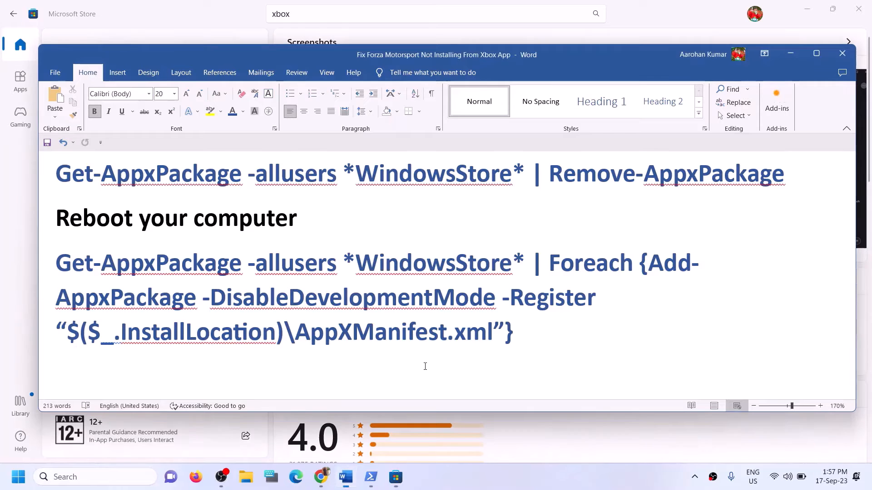
scroll(275, 314, "down", 3)
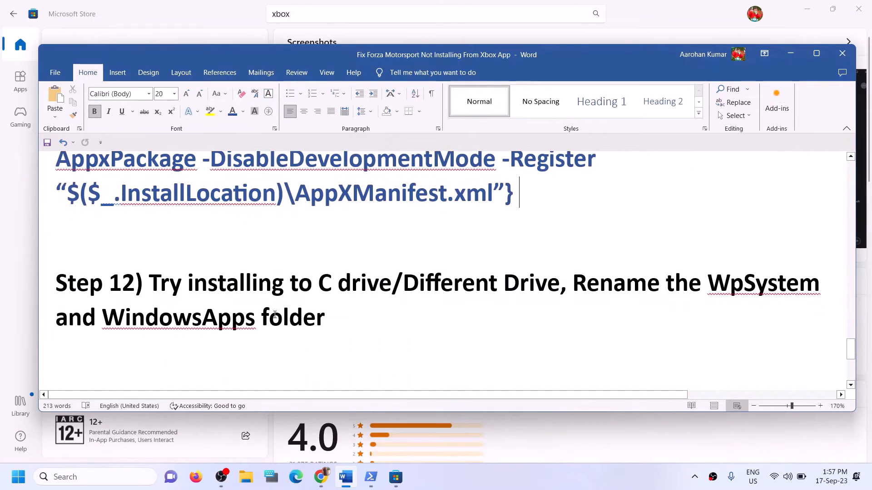
left_click_drag(153, 279, 375, 286)
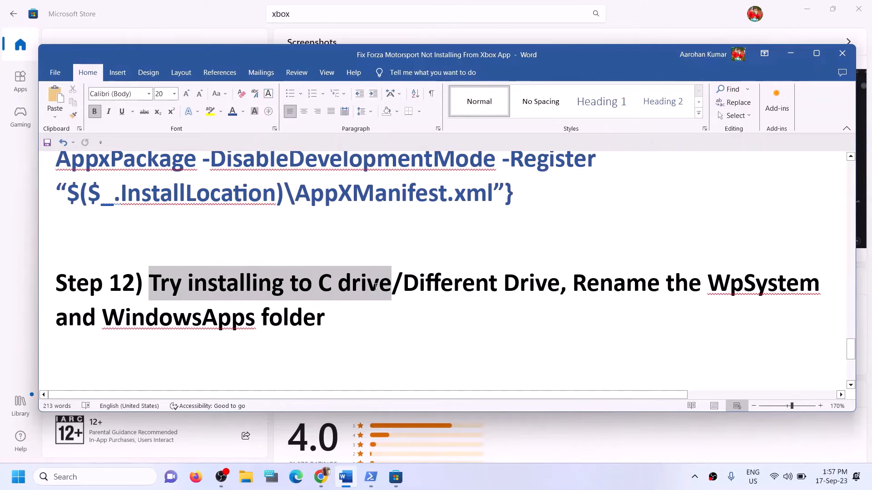
left_click(419, 288)
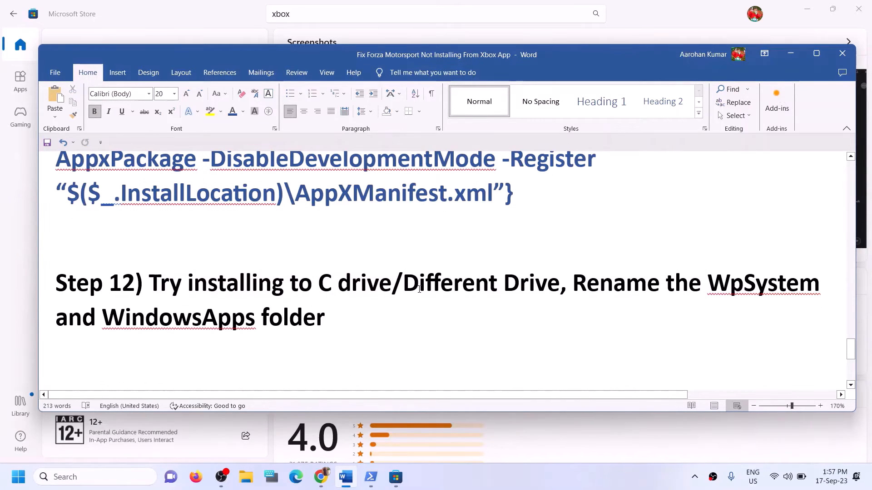
key("super+e")
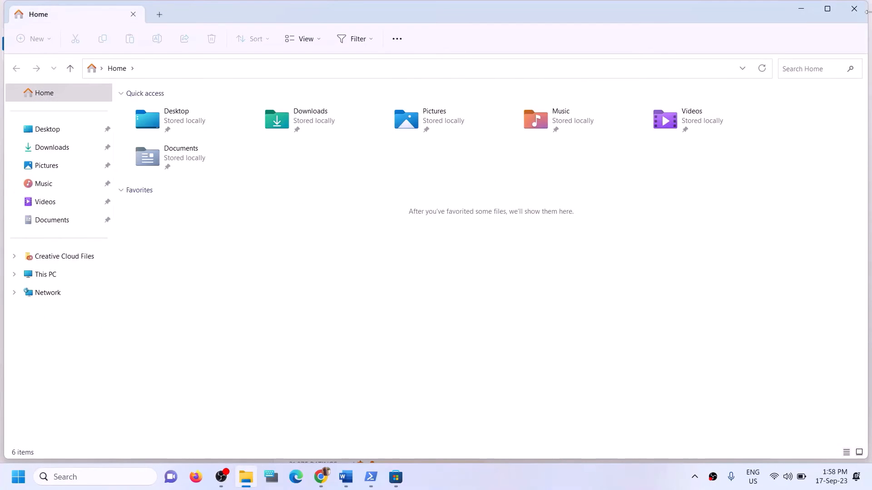
left_click(862, 15)
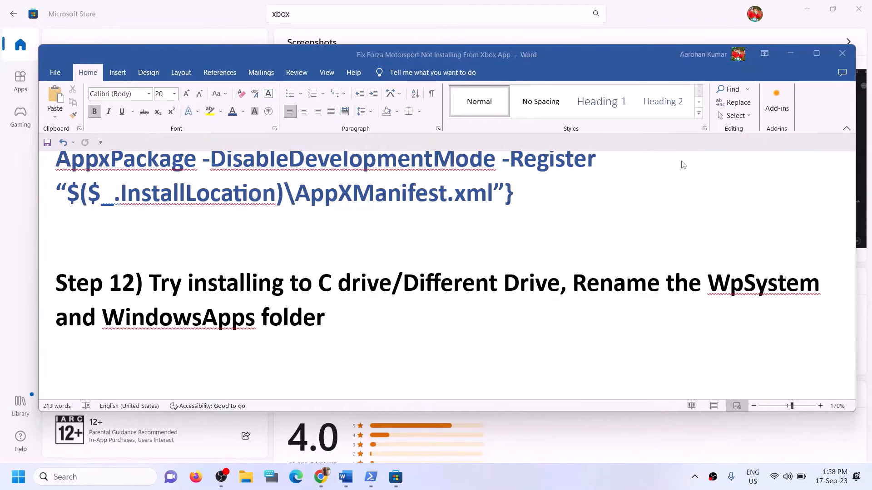
Open Windows Settings and look through the Advanced app settings and Installed apps pages under Apps
key("super+i")
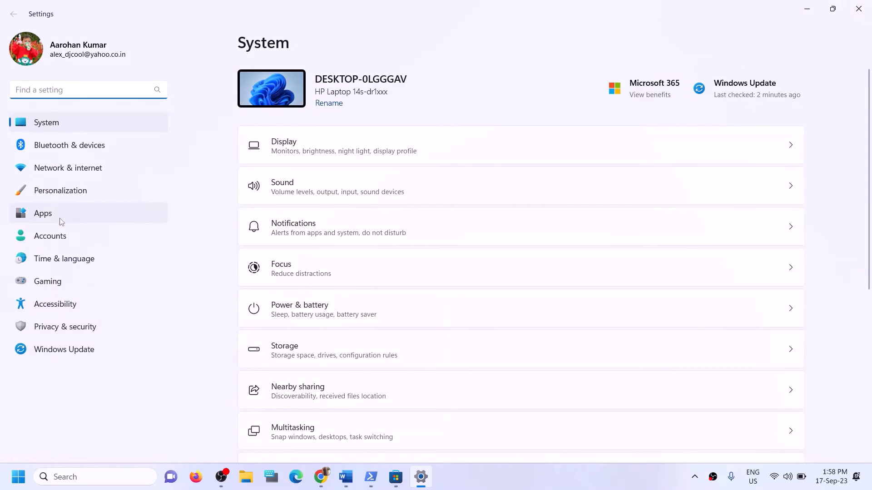
left_click(62, 222)
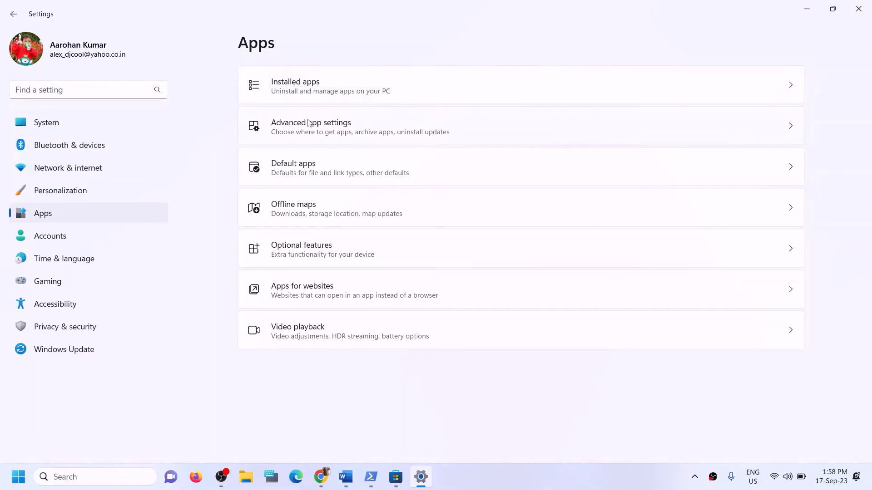
left_click(331, 135)
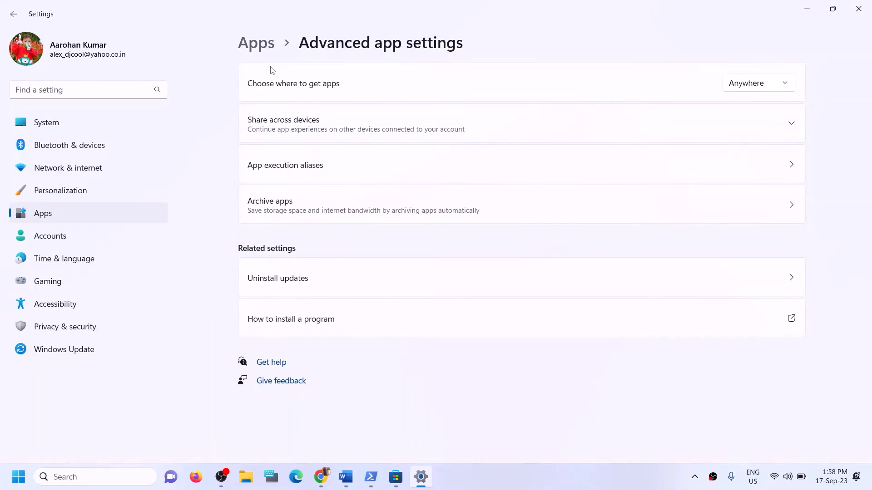
left_click(275, 51)
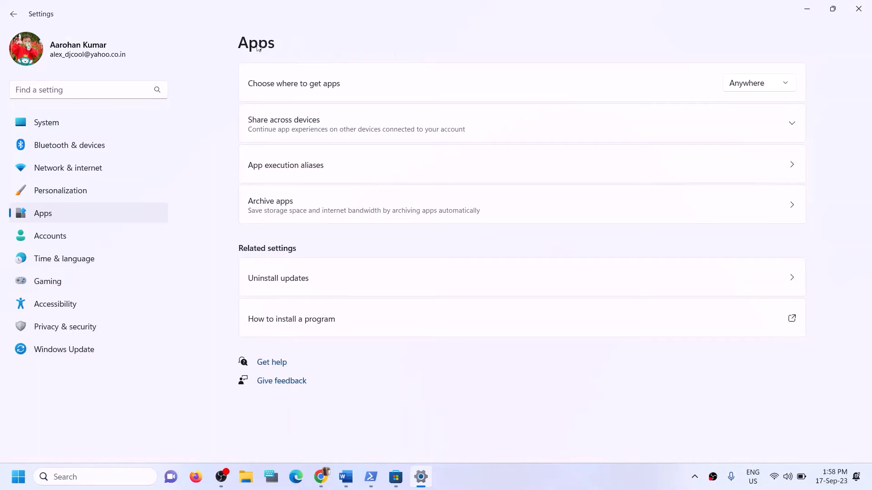
left_click(296, 85)
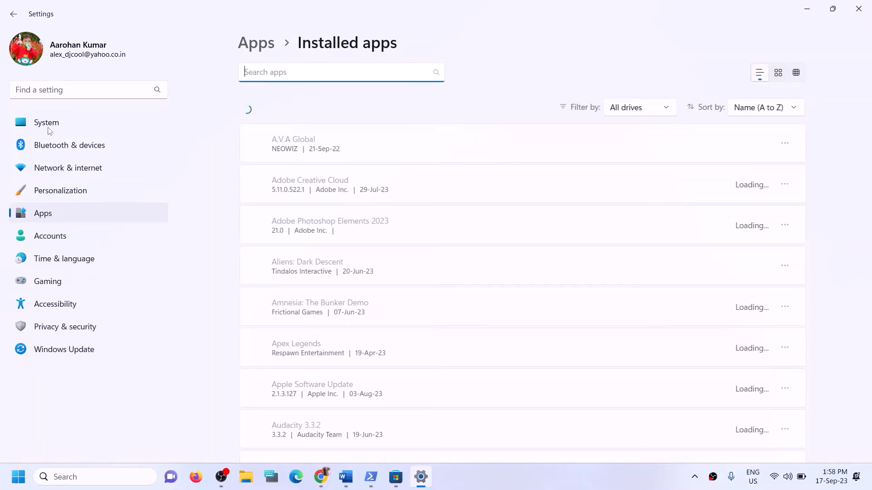
Find where new content is saved in the system's advanced storage settings and check the drive choices for new apps
left_click(48, 126)
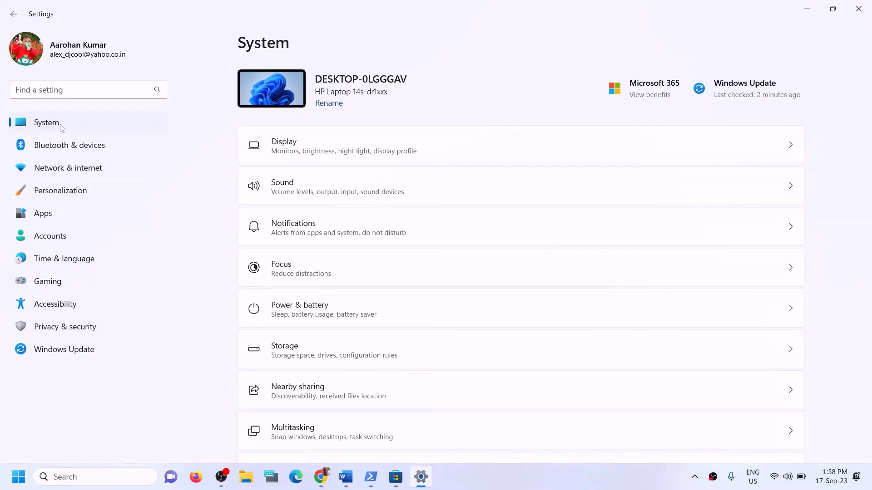
scroll(303, 282, "down", 4)
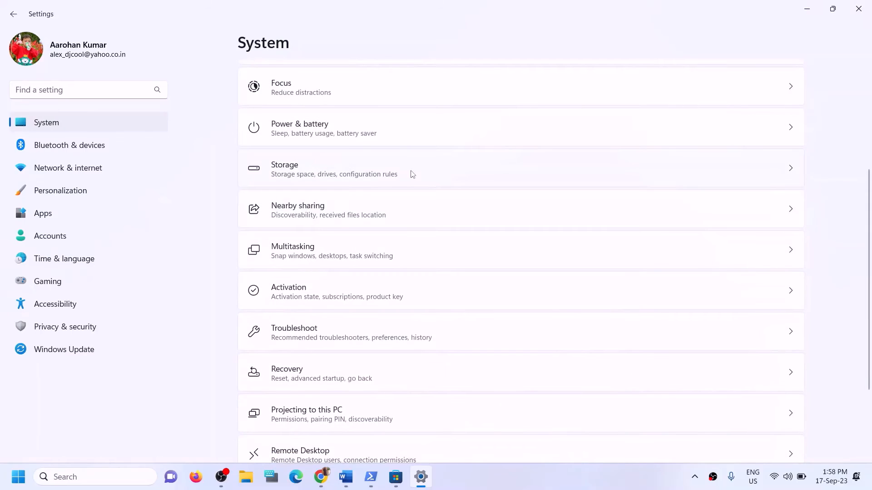
left_click(311, 170)
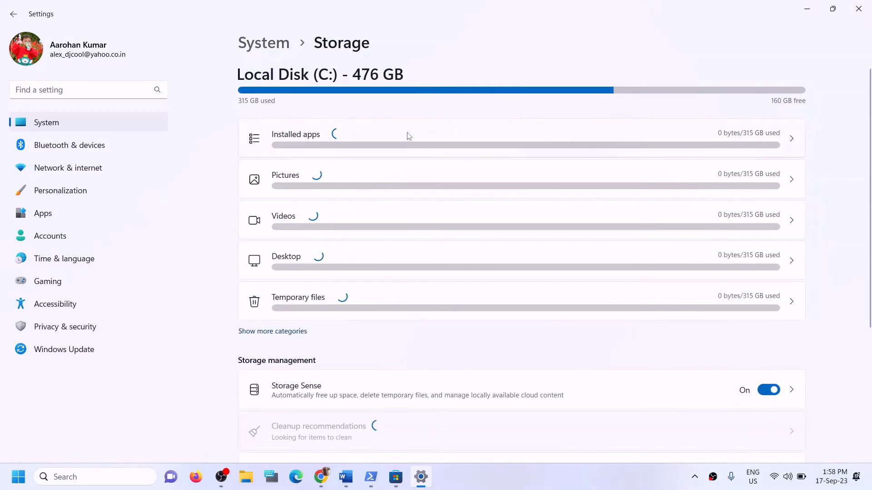
scroll(385, 261, "down", 5)
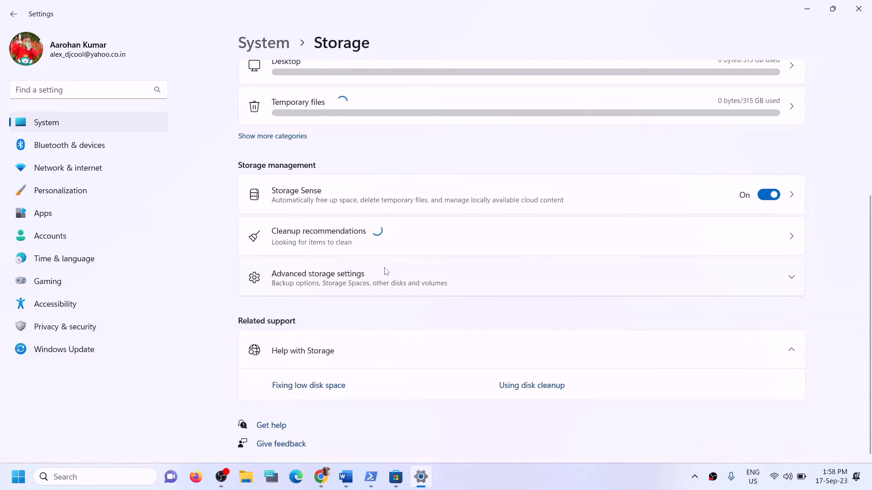
left_click(335, 275)
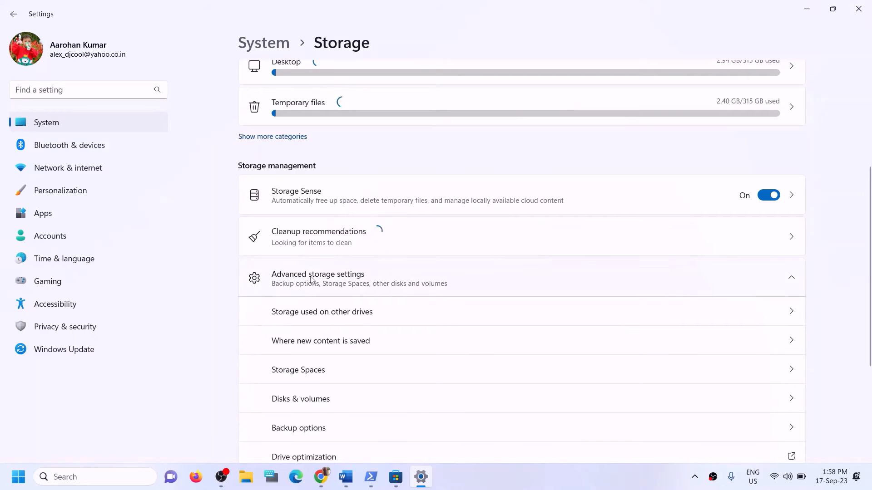
scroll(345, 298, "down", 2)
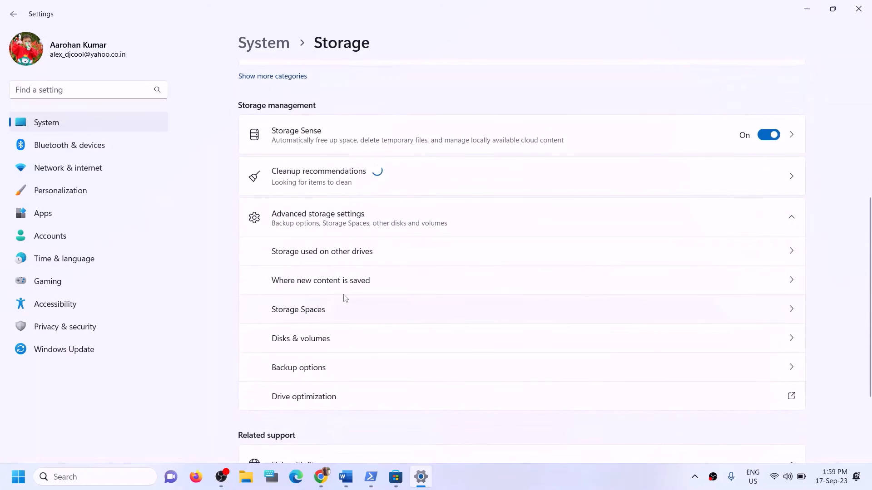
left_click(313, 284)
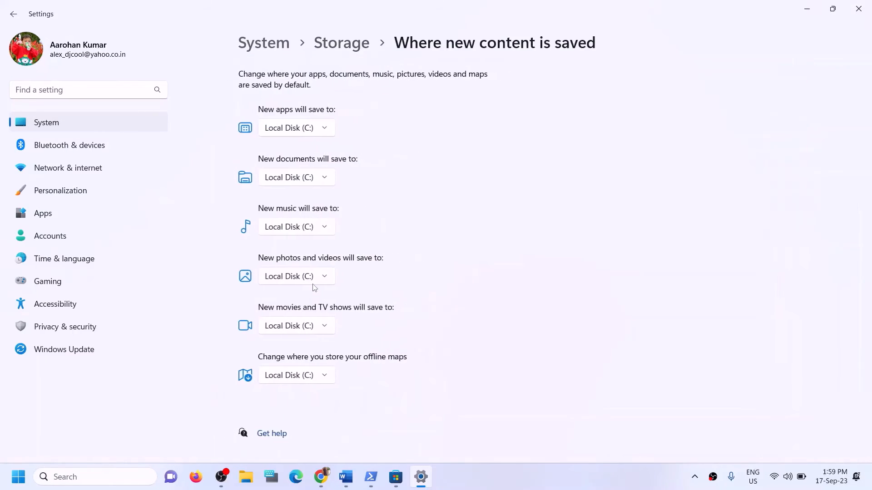
left_click(327, 133)
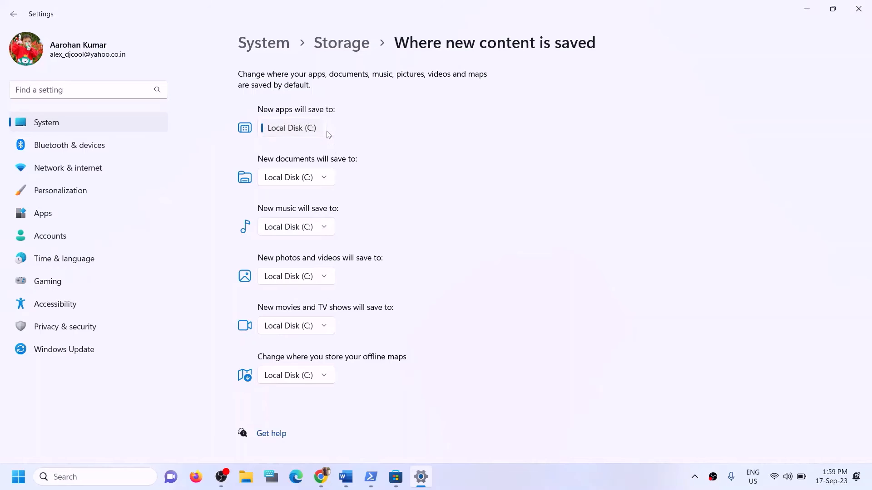
left_click(351, 119)
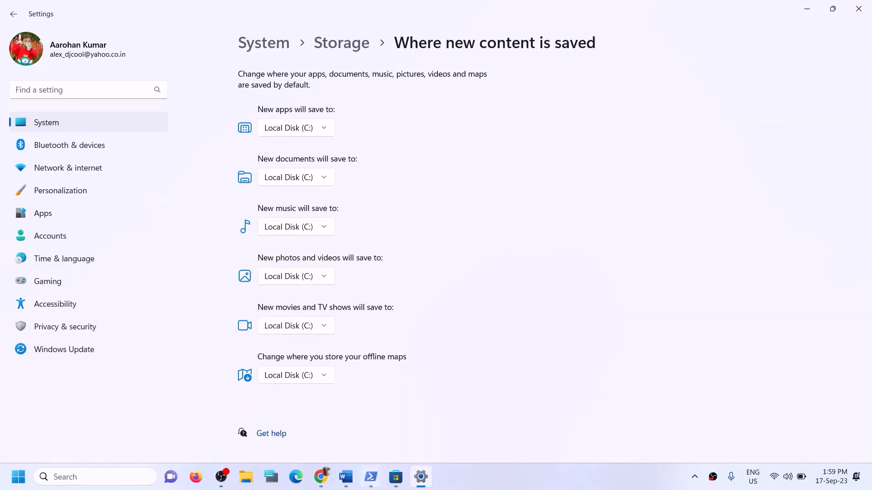
Switch to the Word guide, highlight Step 12's advice on installing to the C drive, and return to Settings
left_click(346, 477)
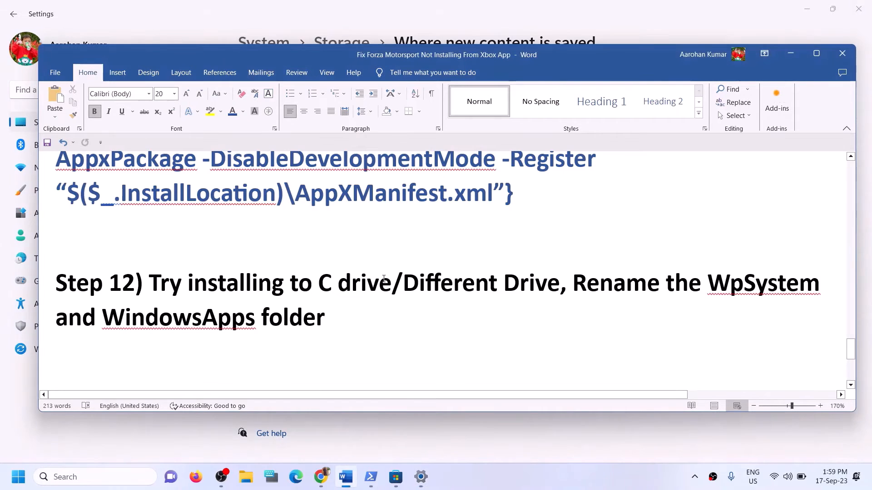
left_click_drag(149, 282, 391, 283)
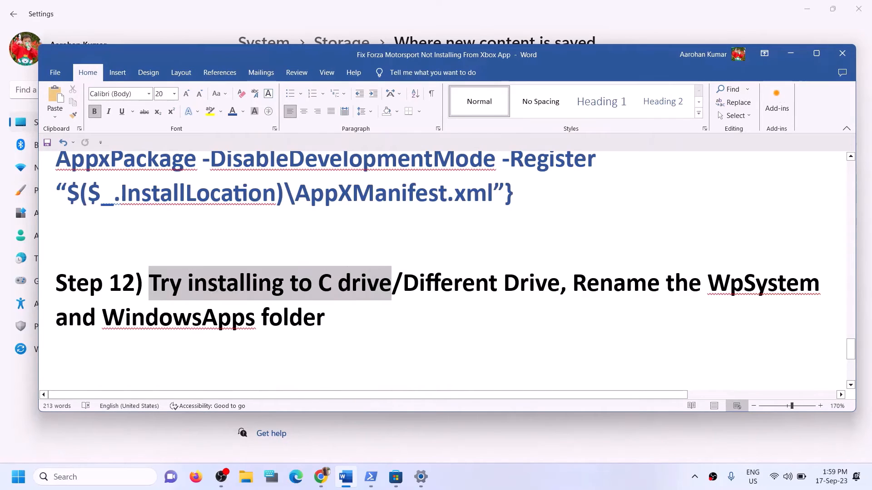
left_click(785, 53)
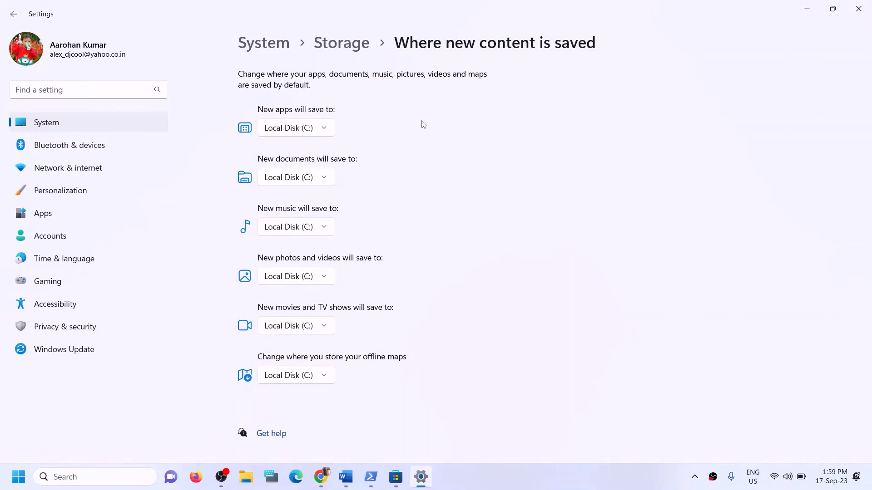
Check again which drives are offered as the save location for new apps, leaving the selection as it is
left_click(330, 132)
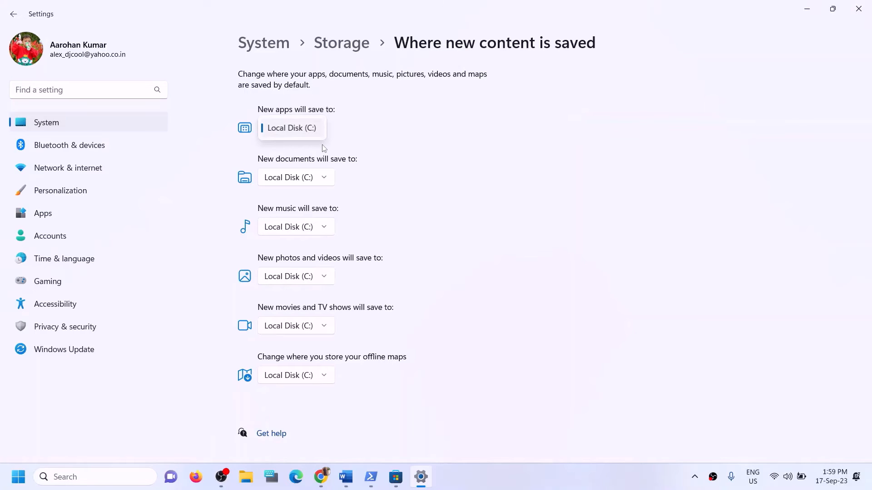
left_click(367, 141)
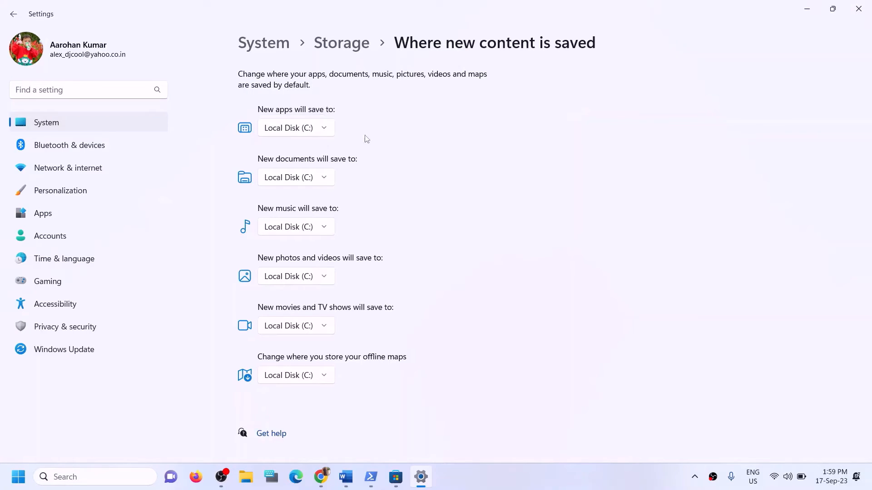
left_click(323, 131)
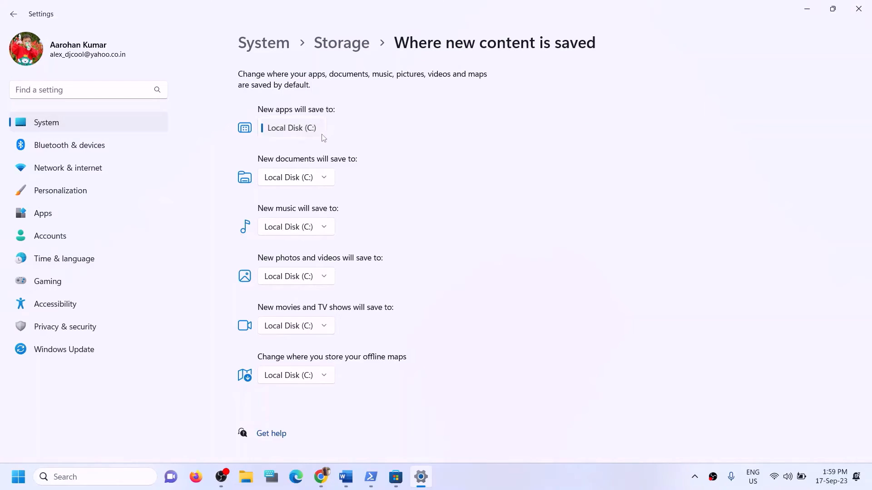
left_click(547, 175)
Review the C drive and Different Drive options of Step 12 in the Word guide, then minimize it
left_click(356, 480)
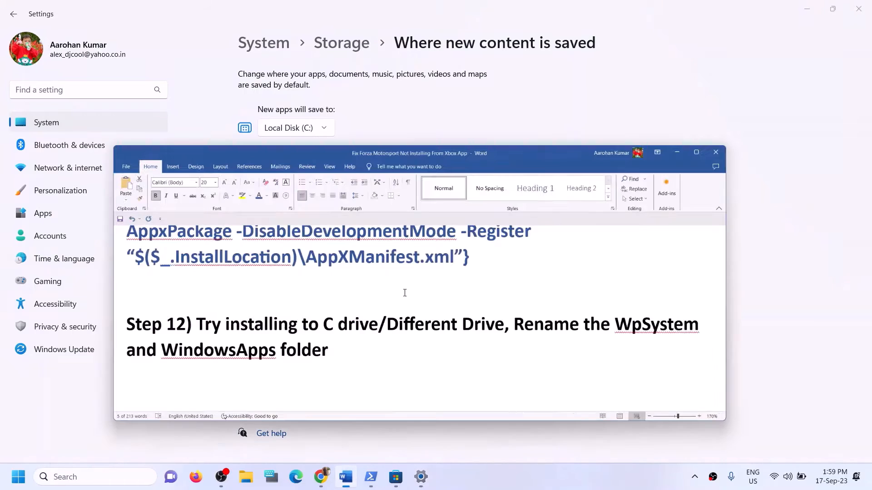
left_click(169, 282)
left_click_drag(169, 283, 326, 318)
left_click(326, 318)
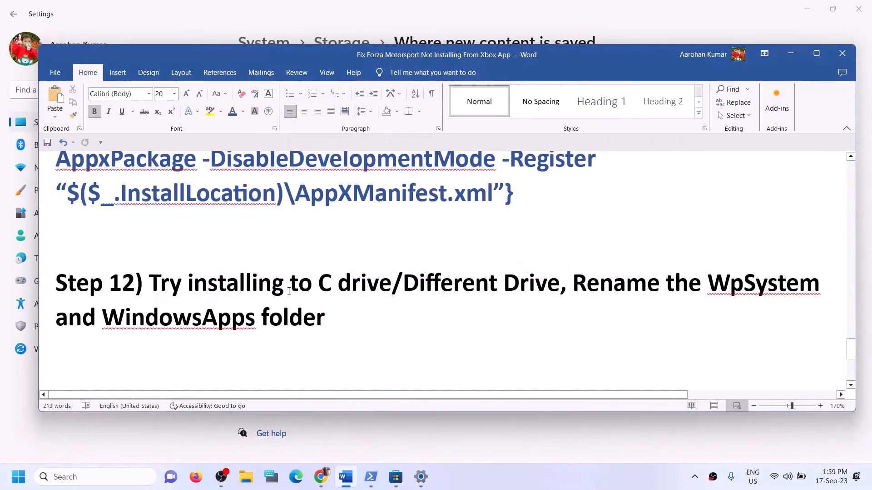
left_click_drag(210, 293, 385, 287)
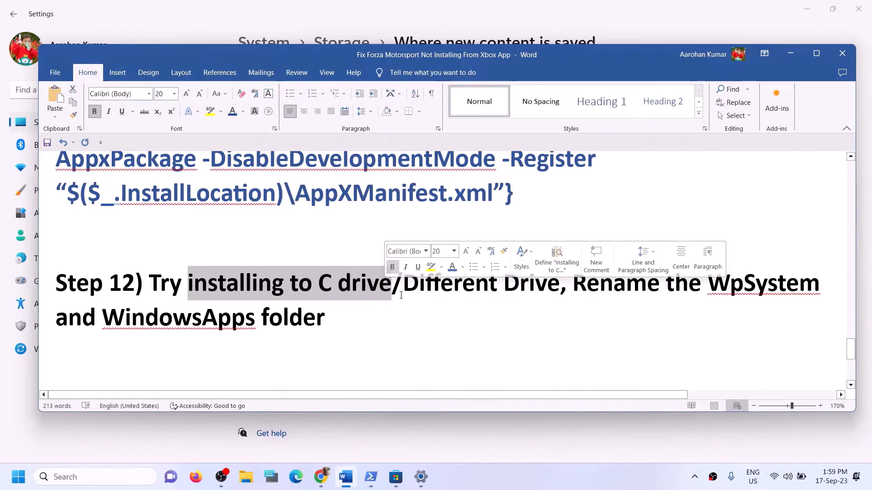
left_click(403, 285)
left_click_drag(493, 290, 547, 286)
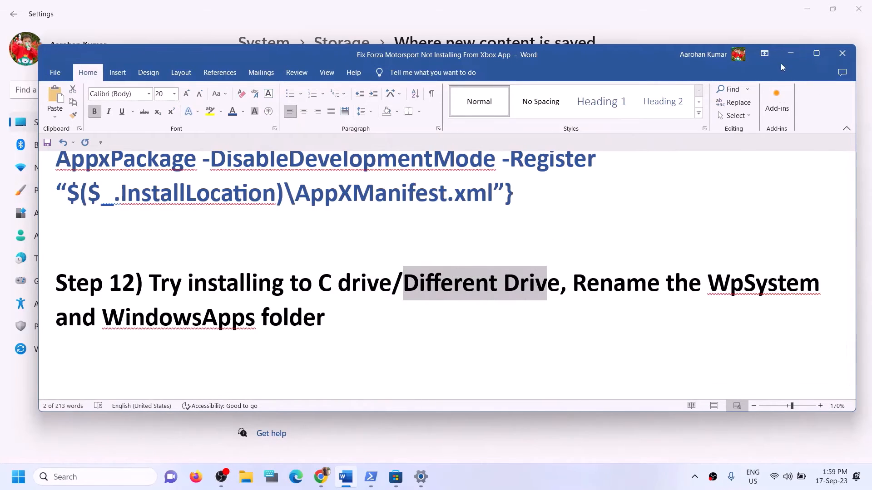
left_click(791, 53)
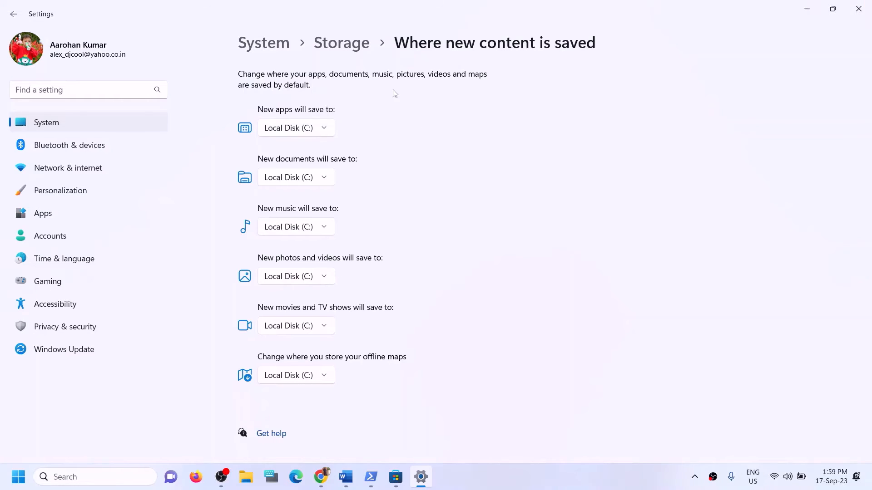
Close the File Explorer window of Local Disk (D:) and choose Local Disk (D:) as the save location for new apps
left_click(326, 125)
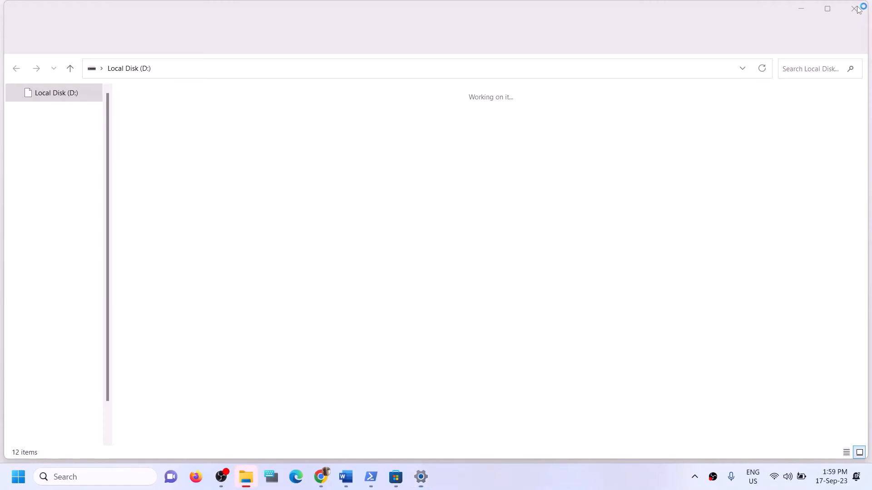
left_click(856, 8)
left_click(325, 131)
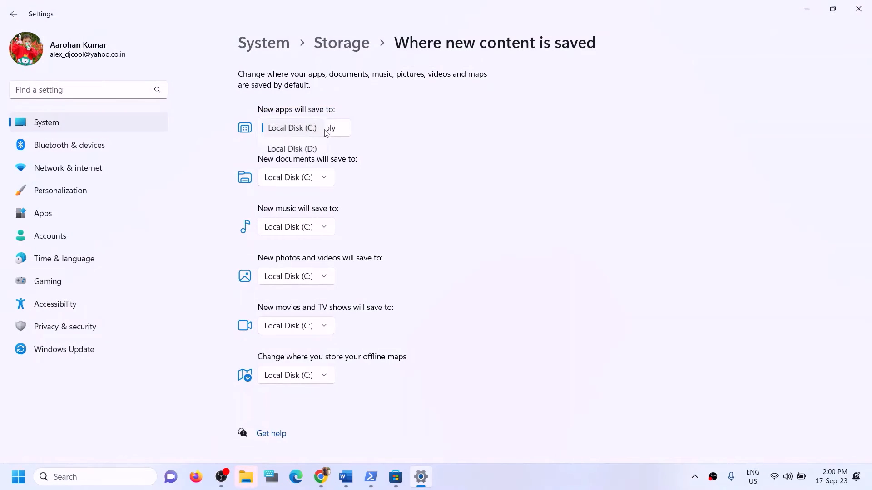
left_click(298, 151)
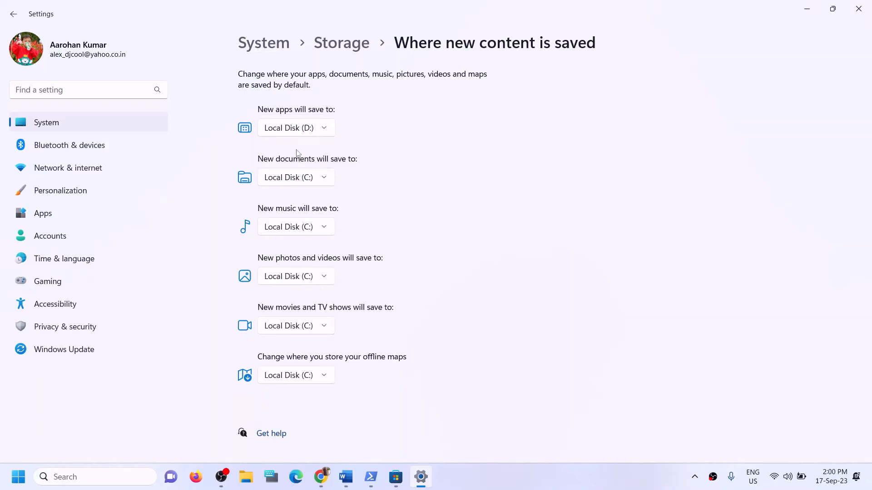
Set new apps to save to Local Disk (C:) and apply the change
left_click(327, 135)
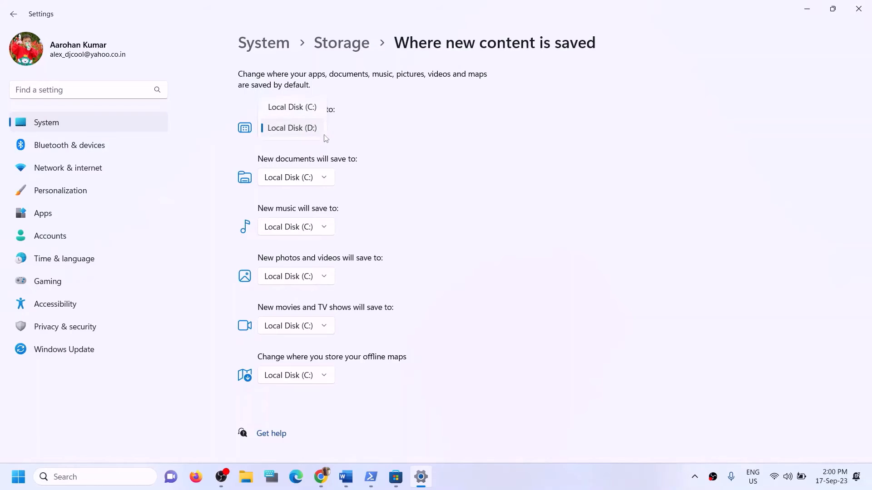
left_click(327, 107)
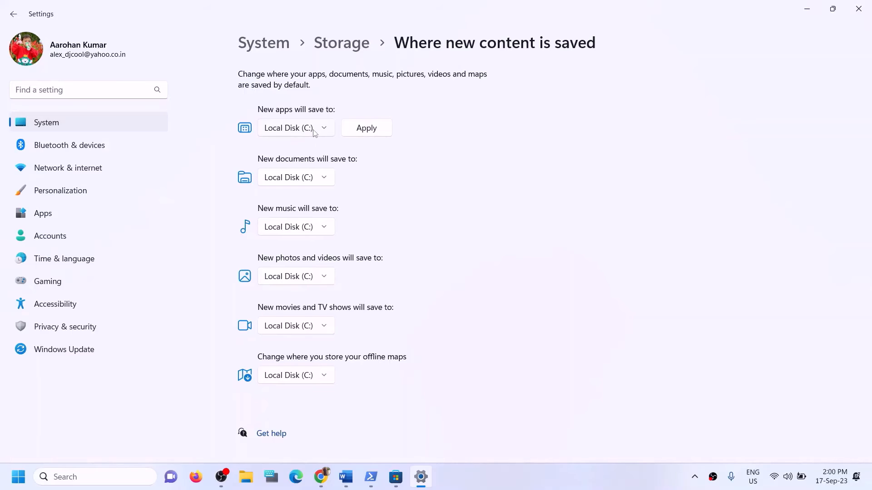
left_click(351, 128)
Set new apps to save to Local Disk (D:), apply the change, and close Settings
left_click(319, 131)
left_click(308, 149)
left_click(367, 132)
left_click(324, 129)
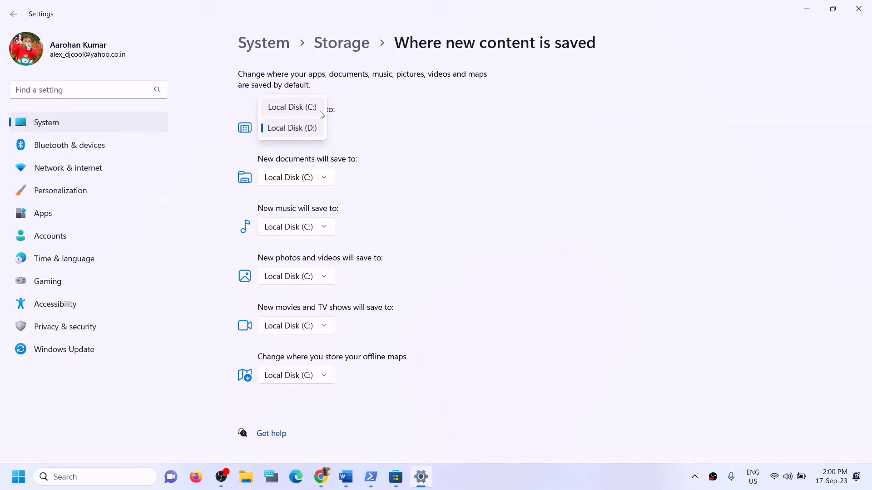
left_click(341, 133)
left_click(858, 9)
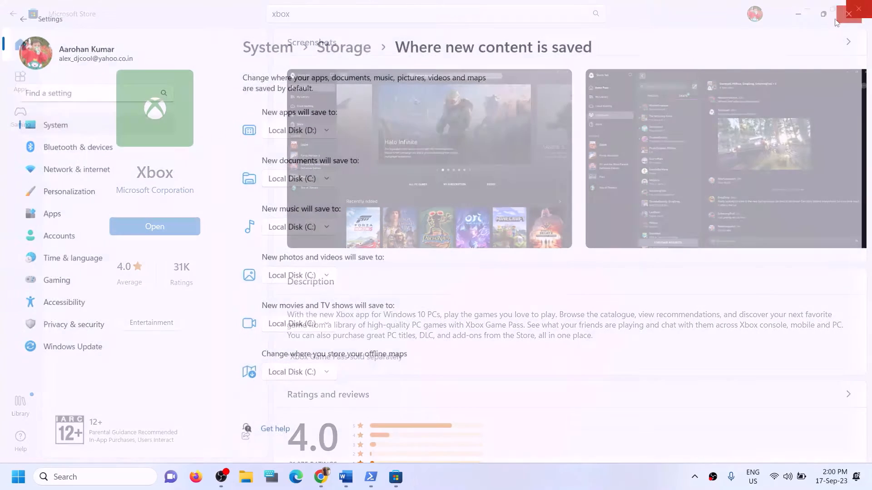
Switch to the Word guide and reread Step 12's instruction on installing to the C drive or a different drive
left_click(346, 477)
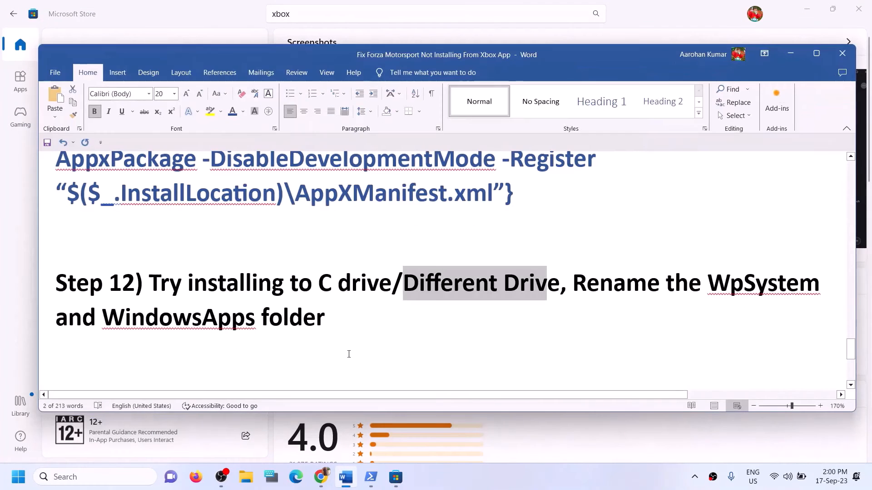
left_click_drag(183, 282, 503, 283)
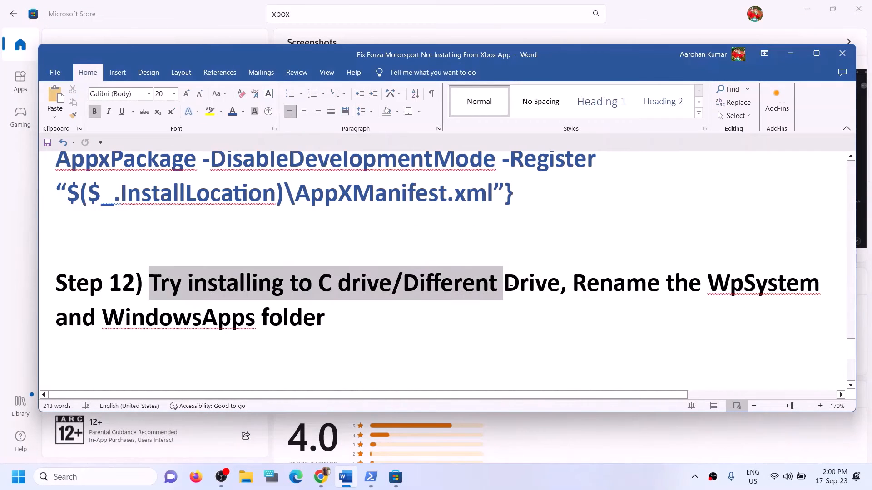
left_click(519, 283)
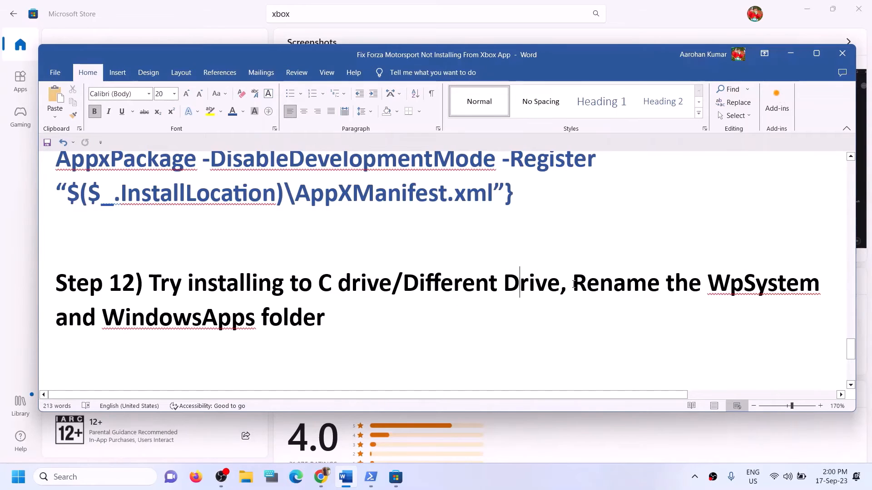
Reread the part of Step 12 in the Word guide about renaming the WpSystem and WindowsApps folders
left_click_drag(573, 283, 757, 322)
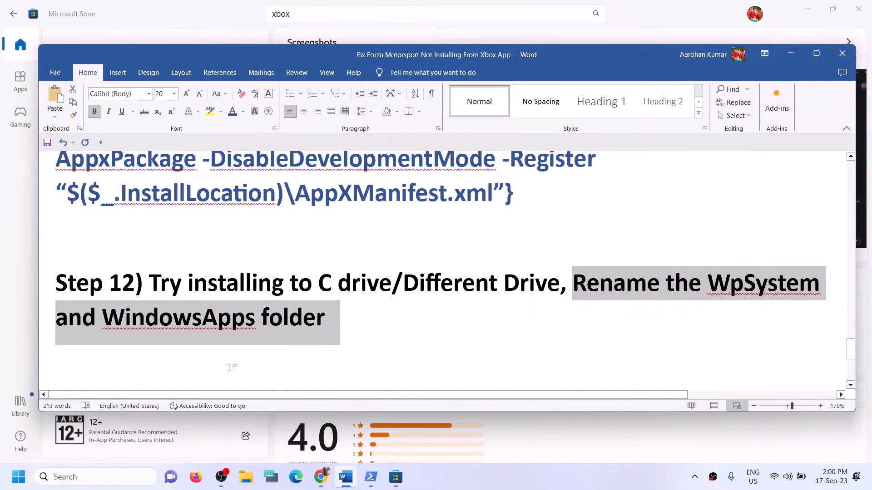
left_click(123, 335)
left_click_drag(97, 323, 256, 324)
left_click_drag(55, 318, 325, 319)
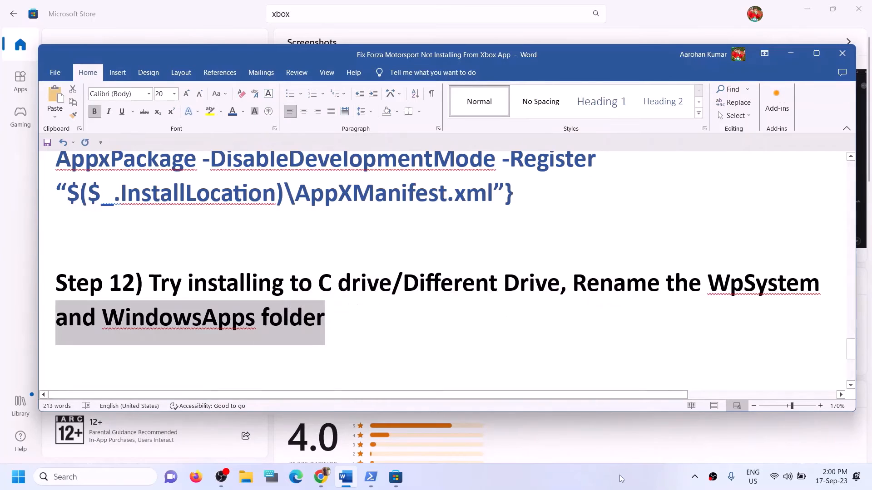
left_click(325, 319)
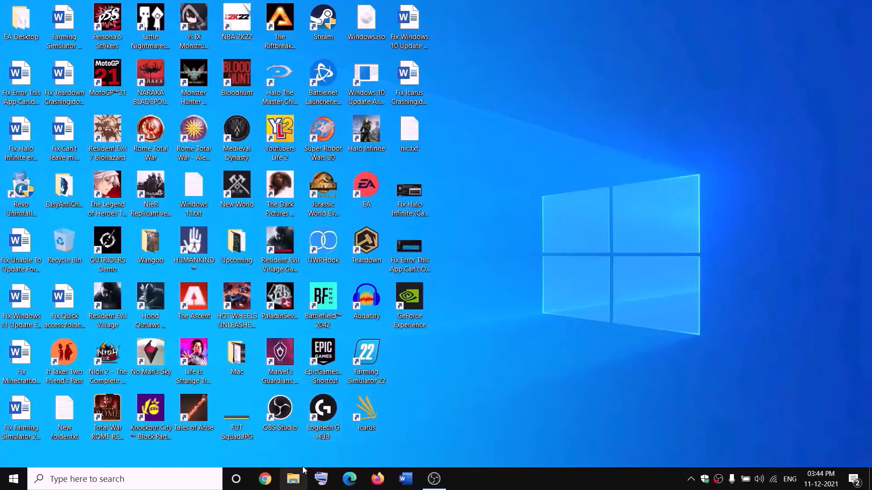
Open New Volume (D:) in File Explorer and select the WpSystem folder
key("super+e")
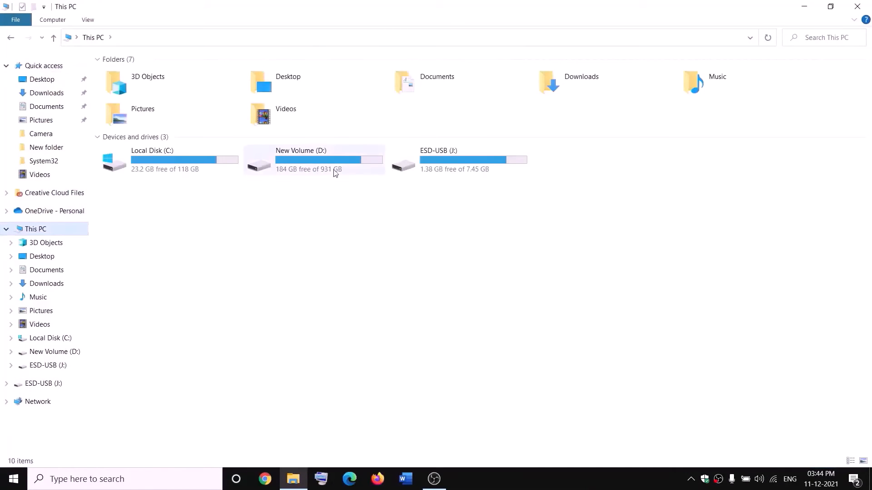
double_click(325, 169)
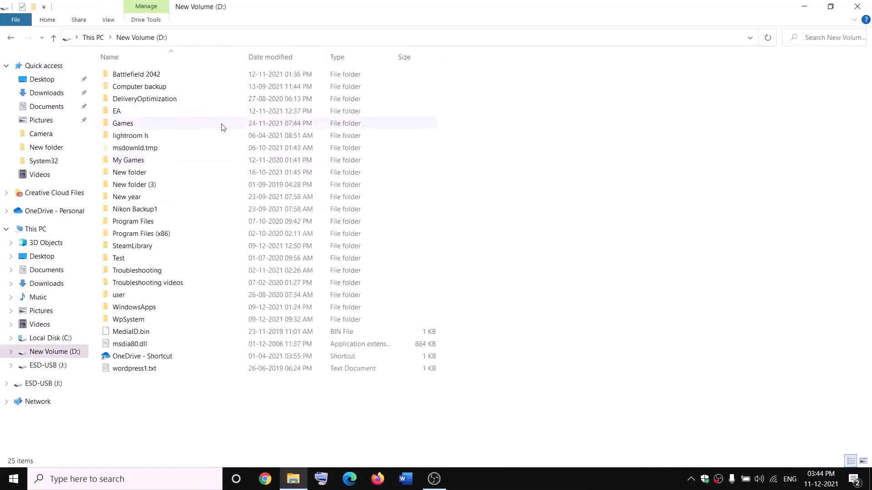
right_click(141, 323)
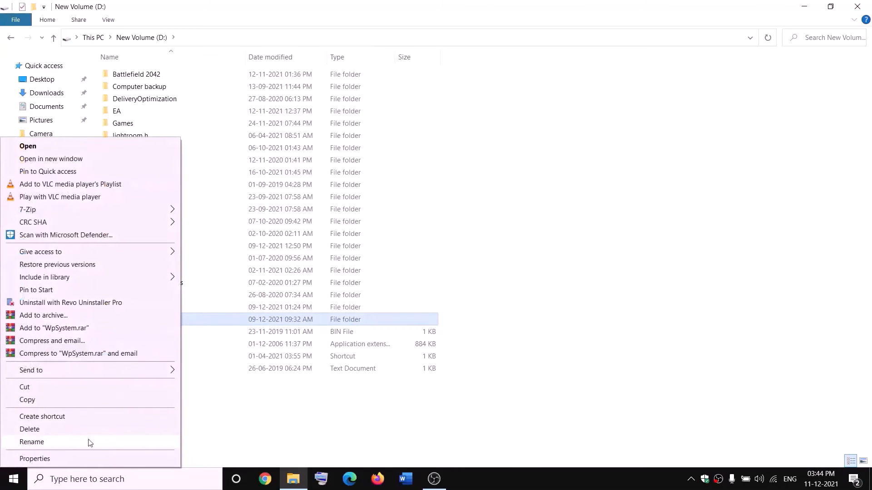
left_click(274, 413)
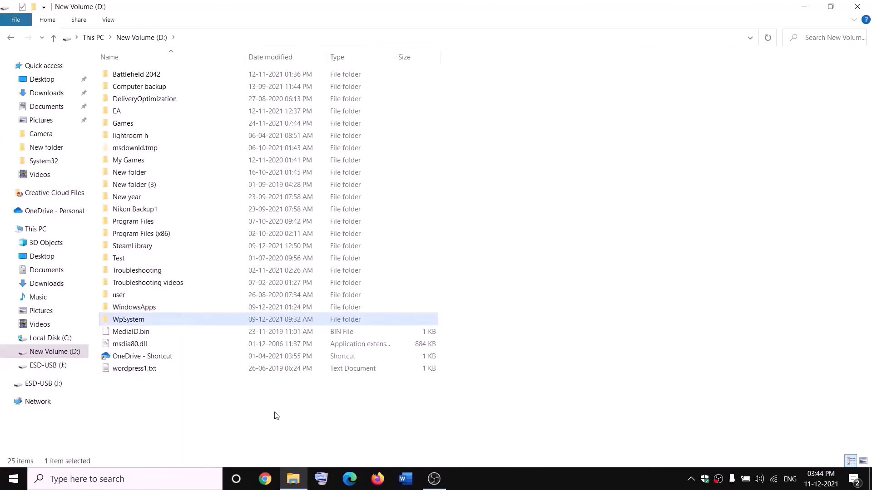
Choose Everyone as the owner of the WpSystem folder in its advanced security settings, checking the entered name
right_click(128, 321)
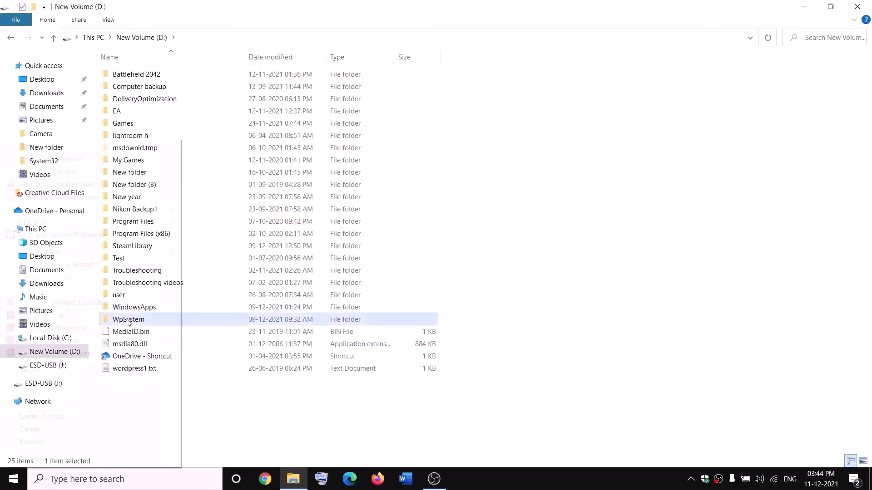
left_click(87, 458)
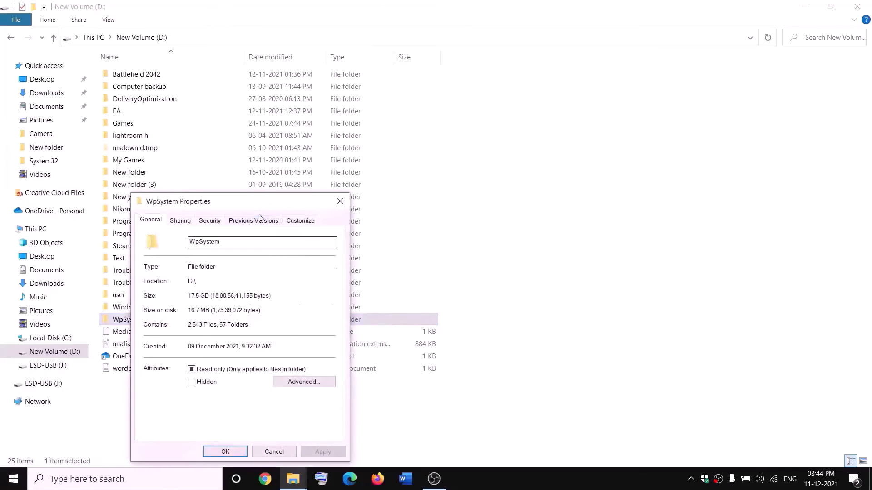
left_click(323, 145)
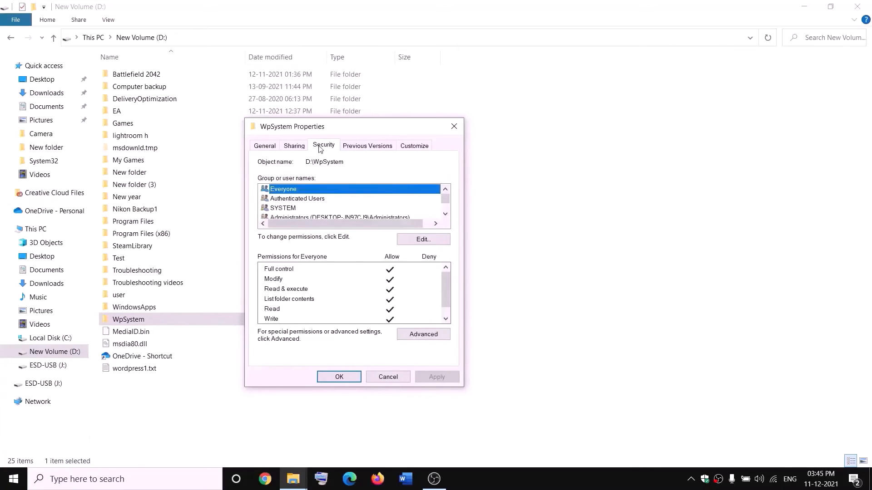
left_click(426, 336)
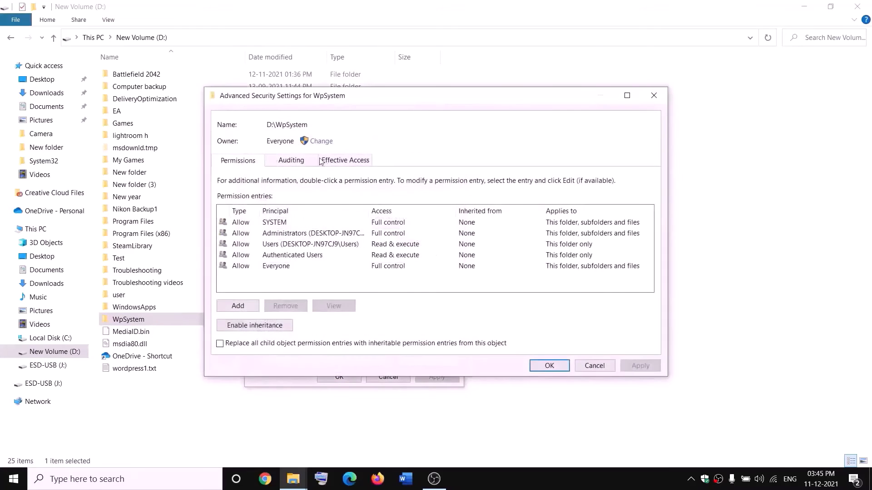
left_click(323, 142)
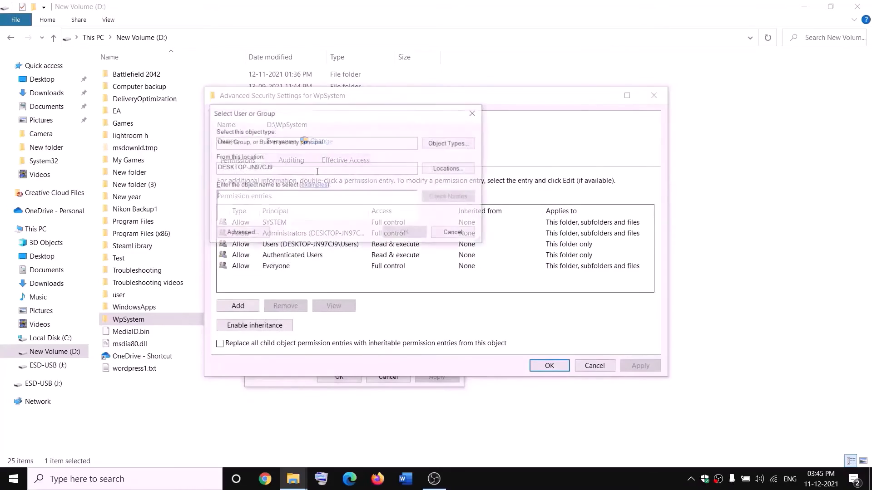
type("w")
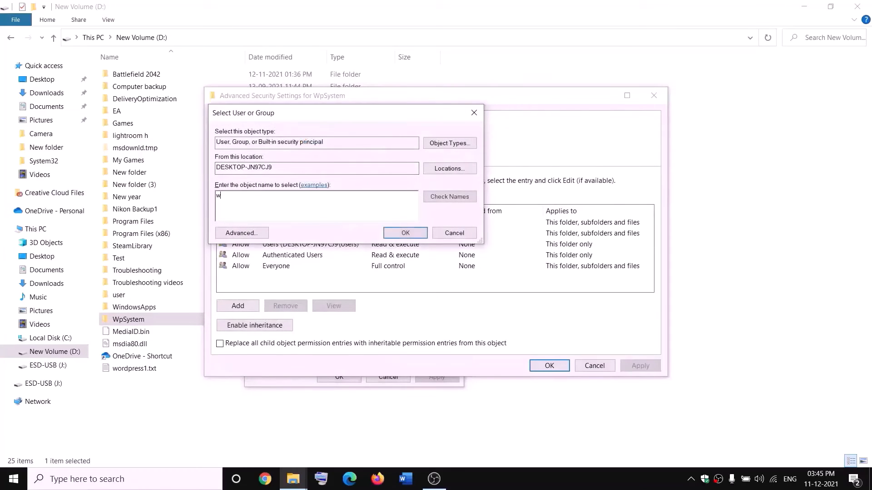
key("BackSpace")
type("e")
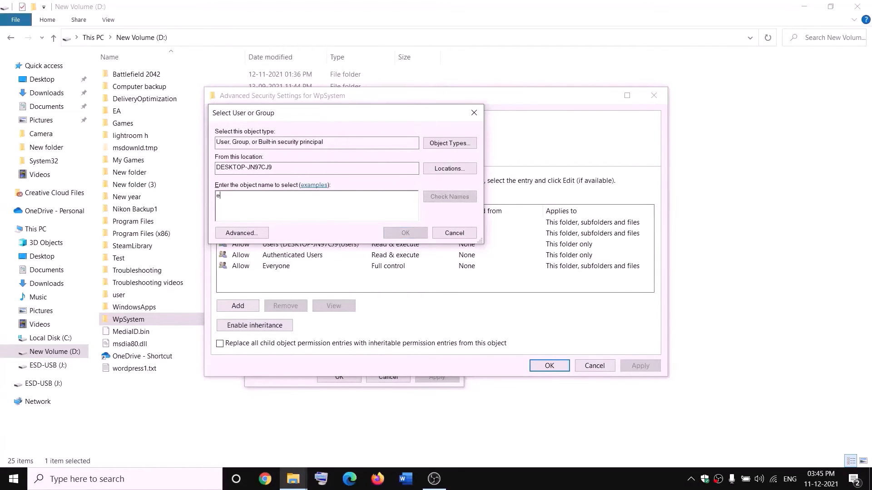
type("veryone")
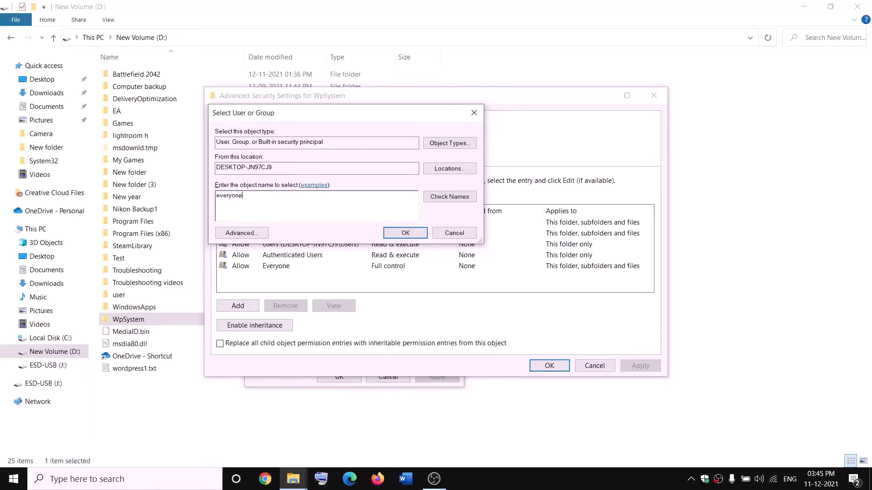
left_click_drag(237, 206, 216, 196)
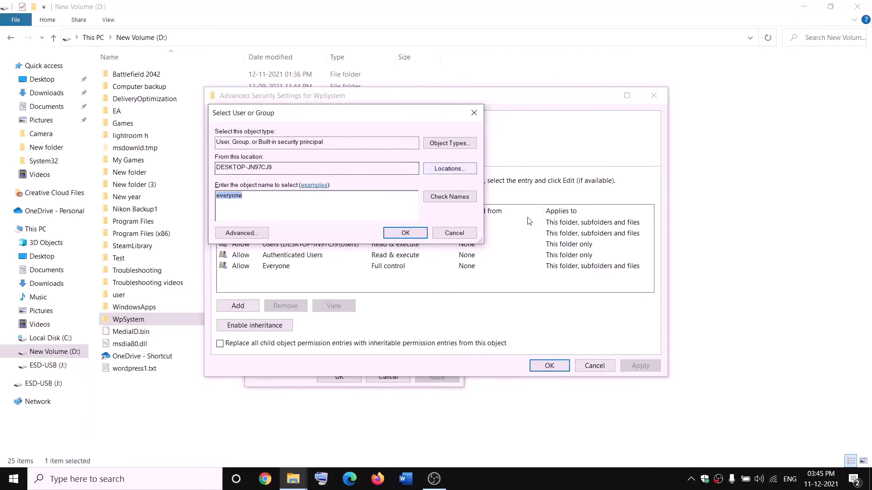
left_click(455, 201)
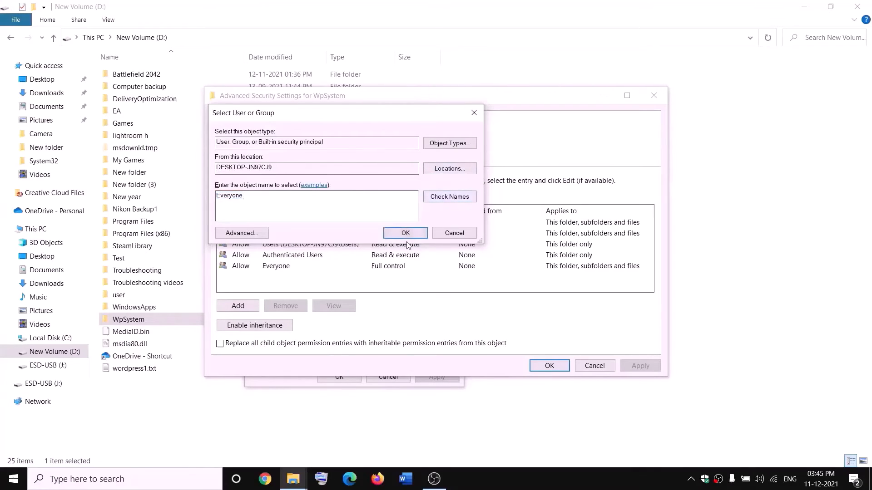
left_click(406, 233)
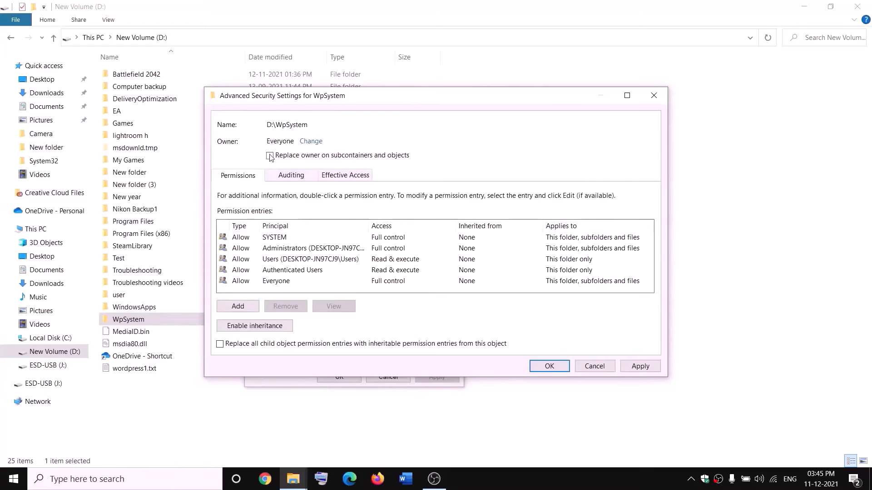
Enable replacing the owner on WpSystem's subcontainers and objects, apply the ownership change, and close the folder's properties
left_click(640, 366)
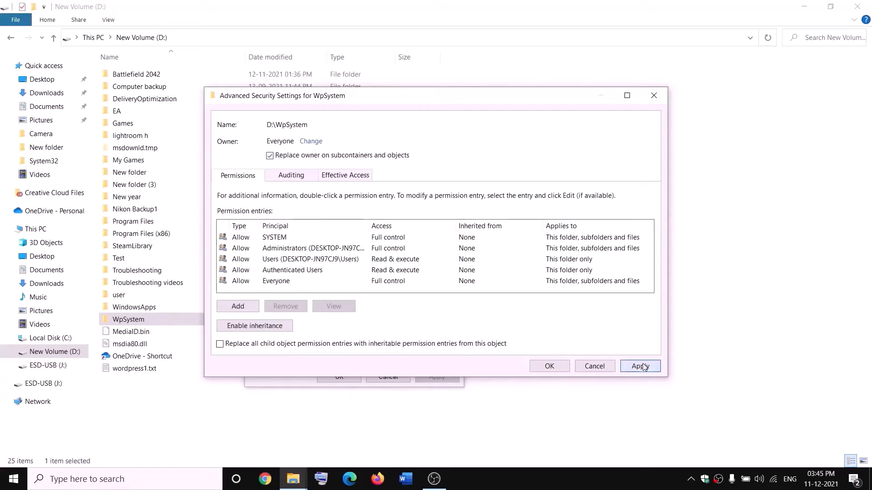
left_click(548, 369)
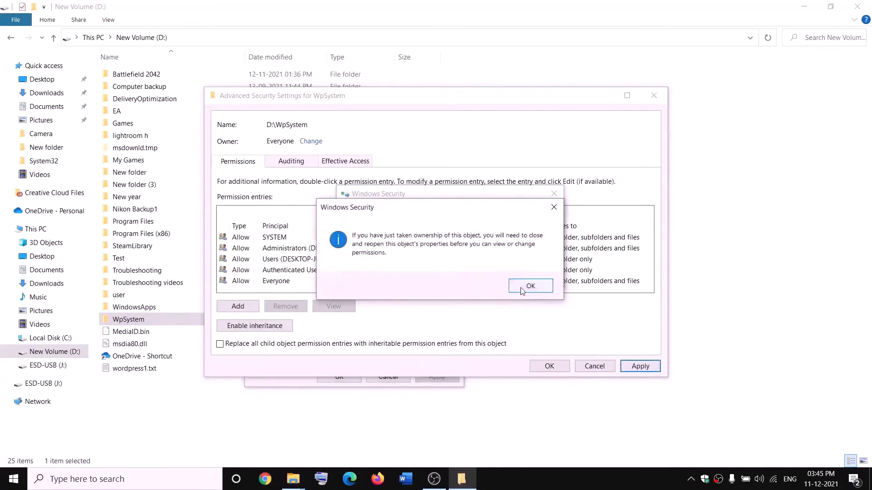
left_click(527, 287)
left_click(342, 378)
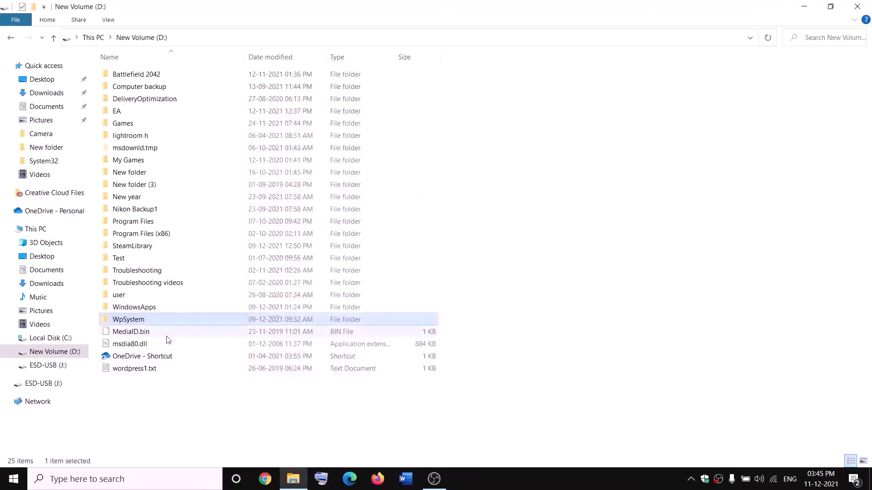
Reopen WpSystem's advanced security settings and add a permission entry with Everyone as the principal
right_click(131, 323)
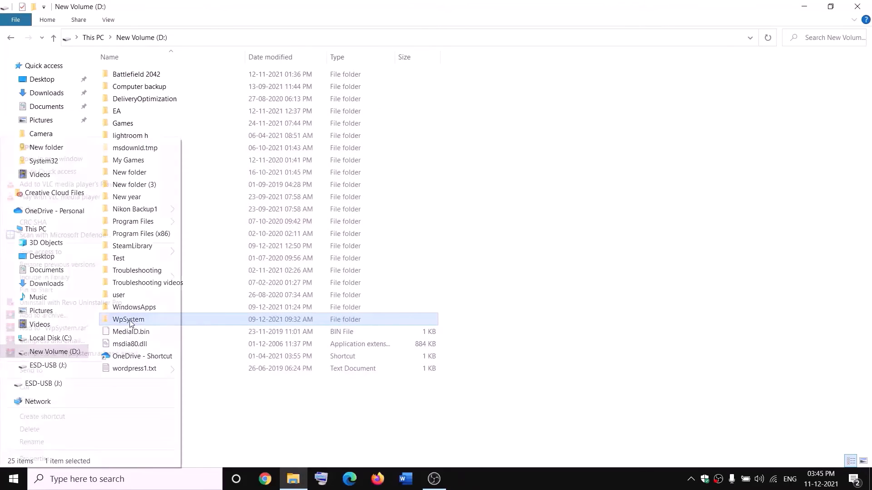
left_click(52, 458)
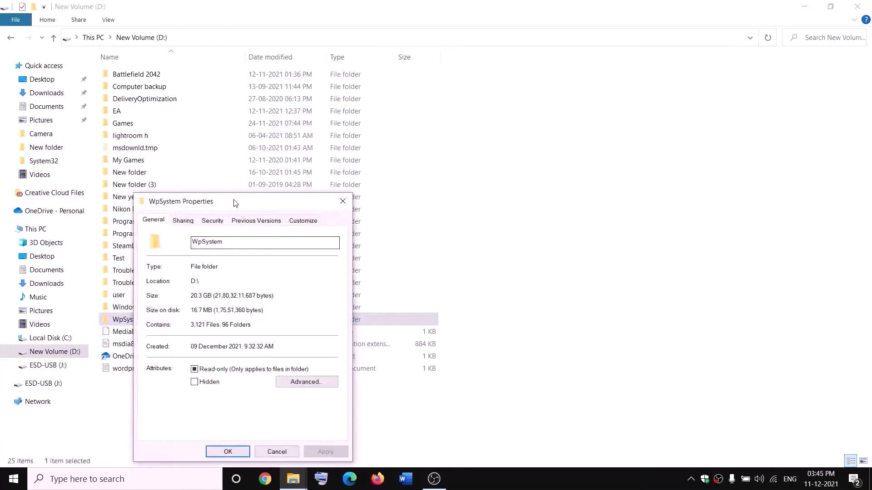
left_click_drag(233, 200, 286, 146)
left_click(320, 164)
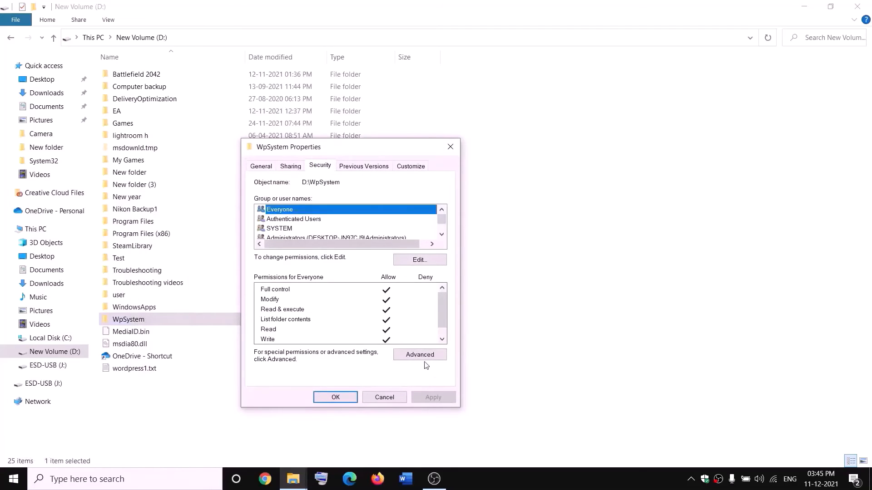
left_click(420, 355)
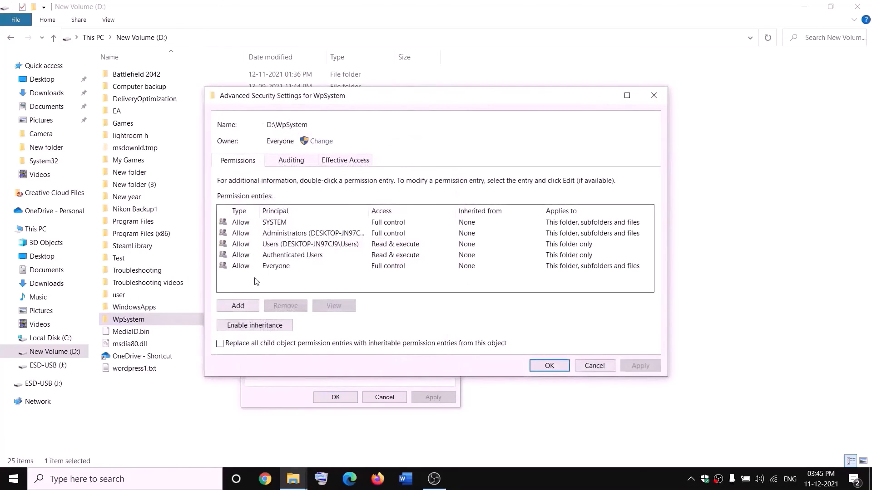
left_click(237, 307)
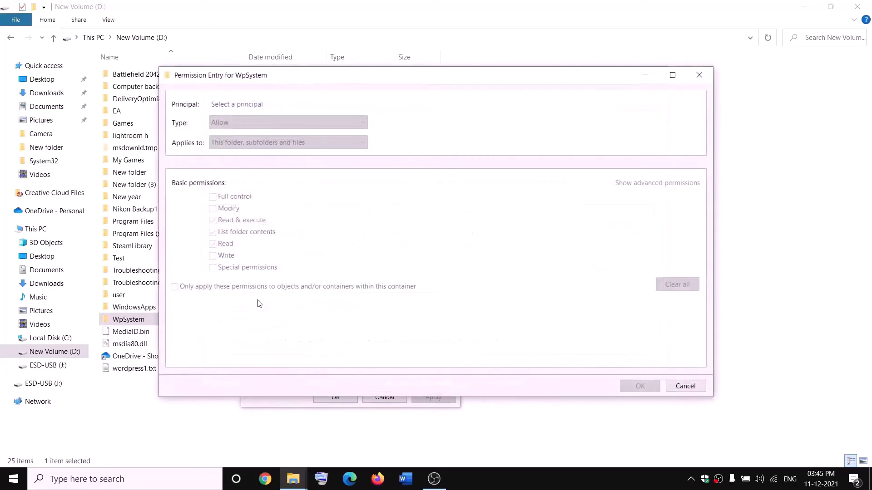
left_click(236, 104)
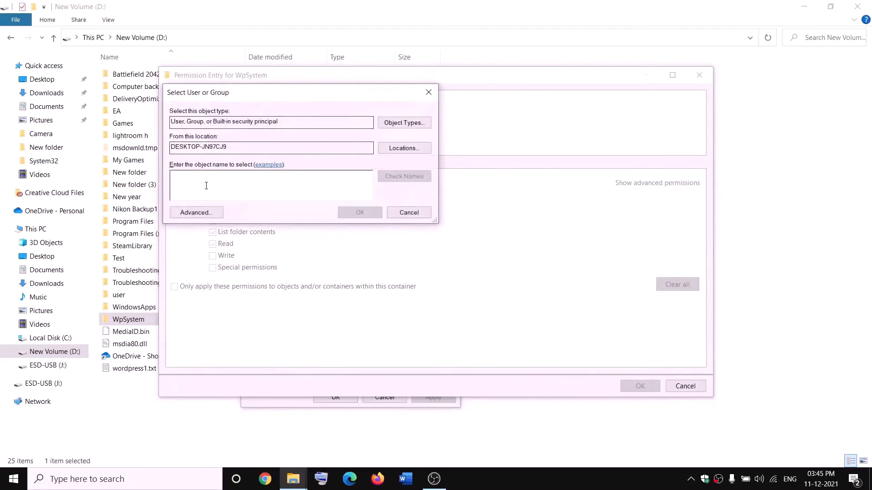
type("everyone")
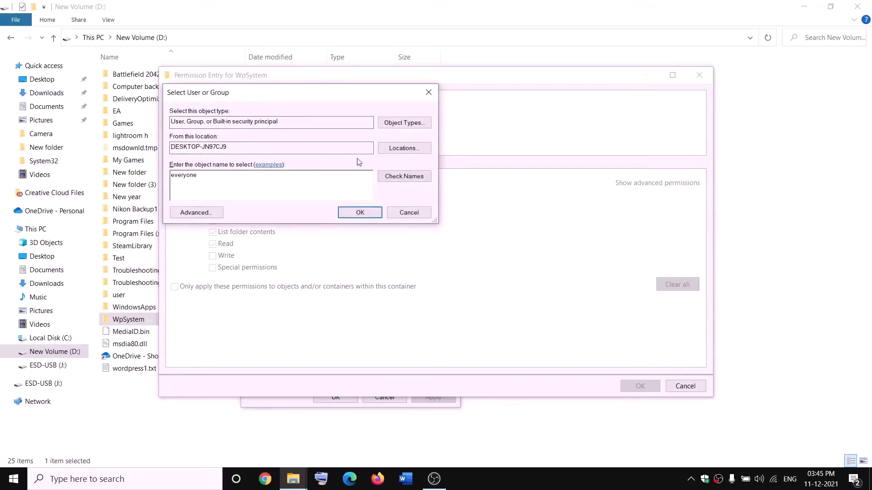
left_click(402, 177)
left_click(360, 212)
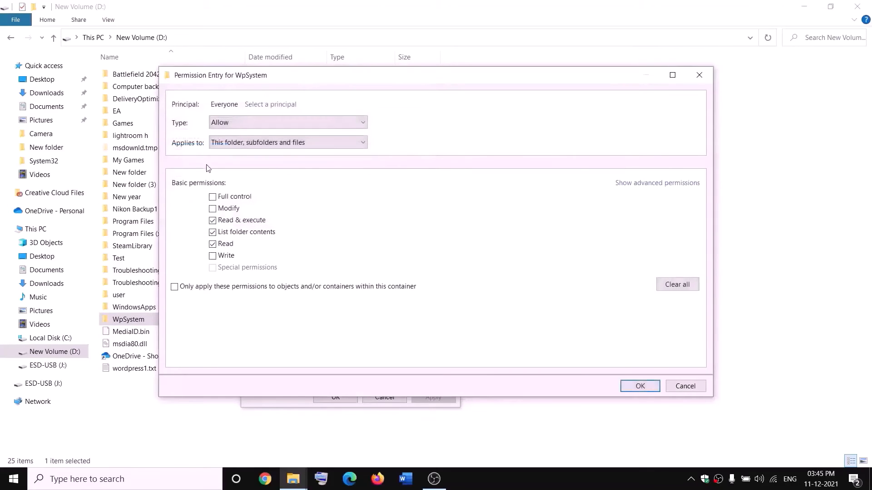
Grant Everyone full control in the new WpSystem permission entry, apply it, and close the folder's properties
left_click(212, 198)
left_click(640, 387)
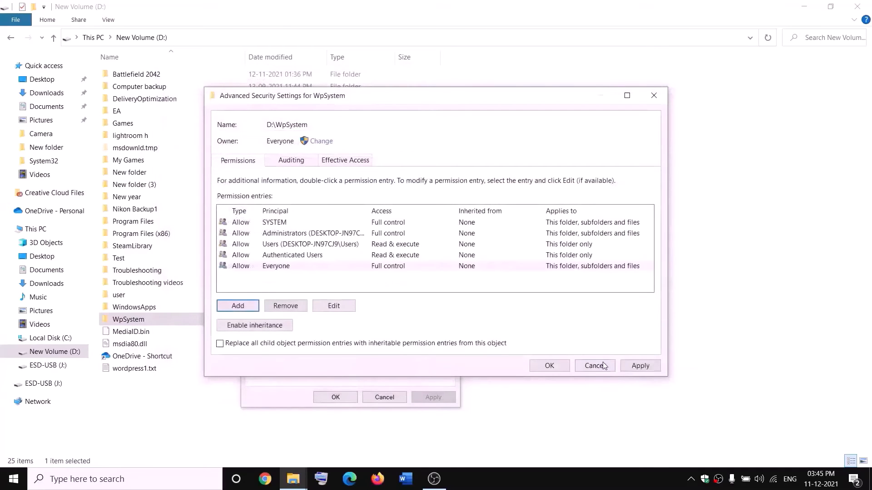
left_click(639, 366)
left_click(549, 366)
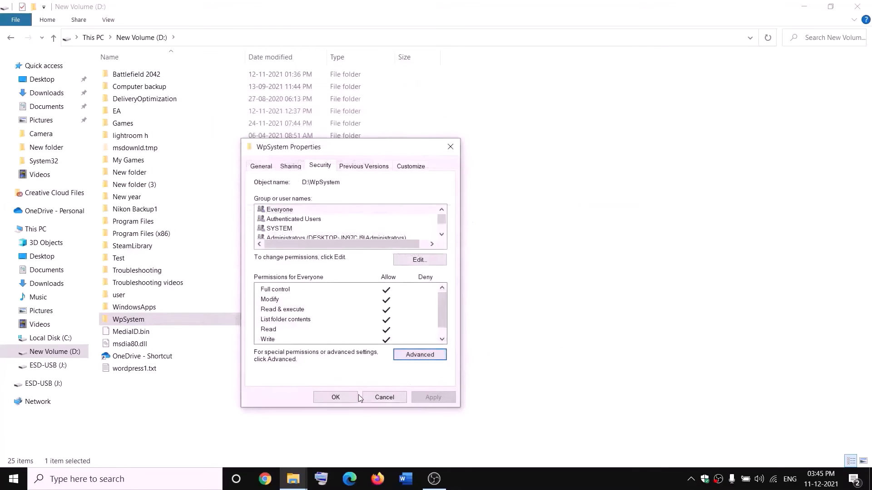
left_click(336, 398)
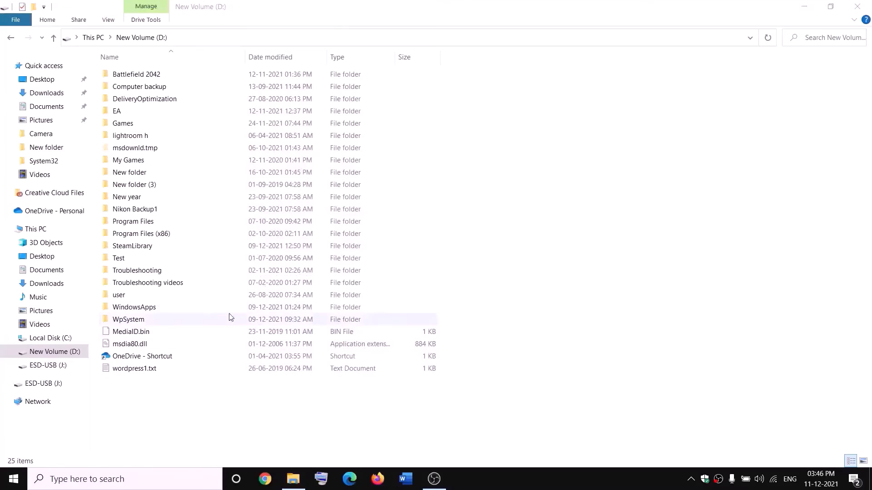
Rename the WpSystem folder on New Volume (D:) as WpSystem.old
right_click(126, 320)
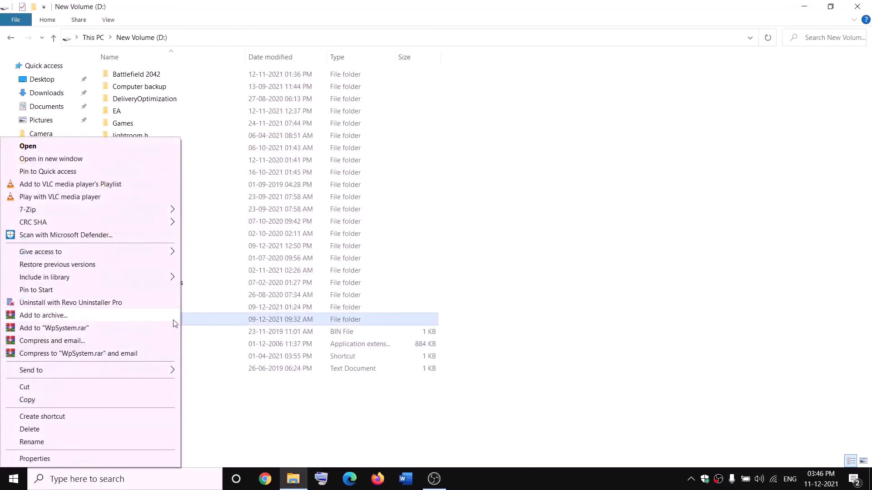
left_click(35, 447)
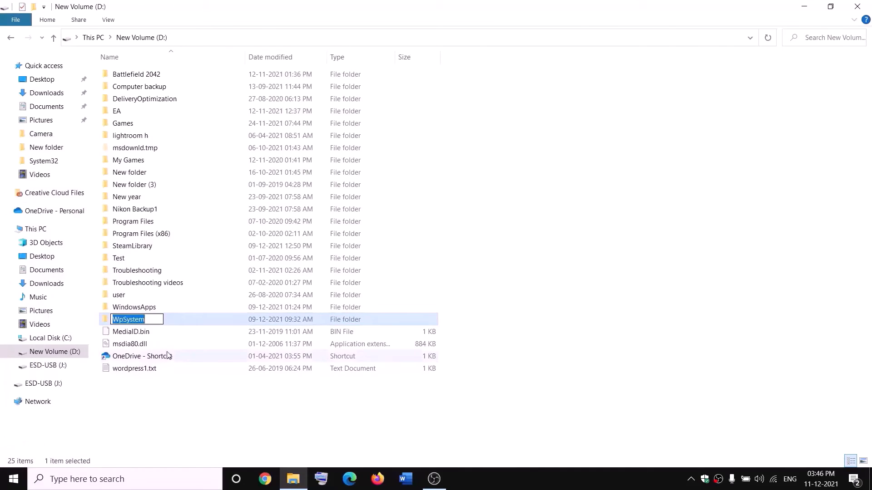
key("End")
type(".ol")
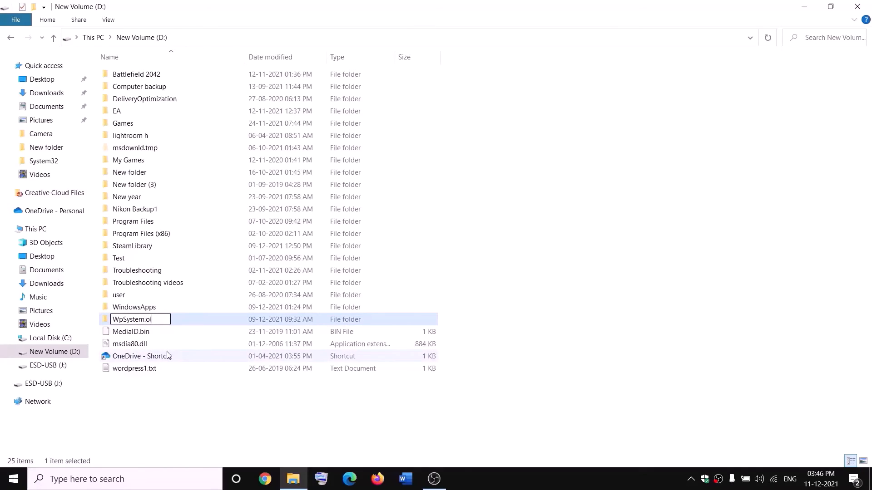
type("d")
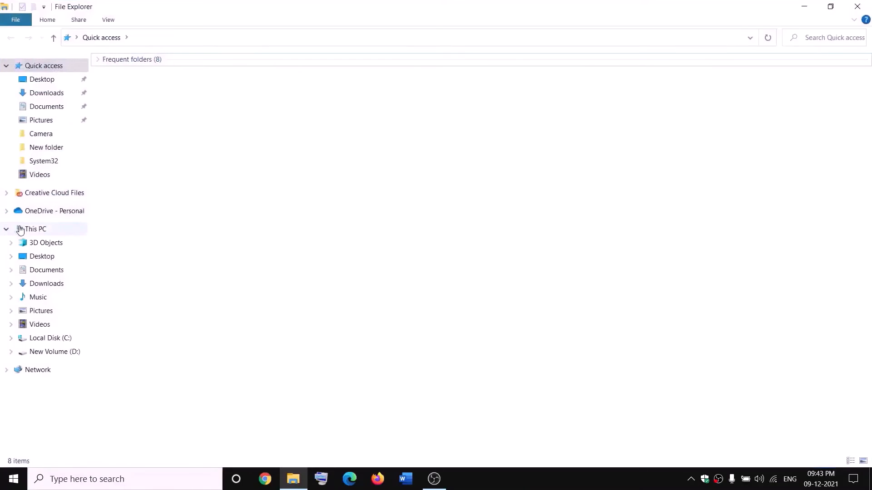
Open the advanced security settings of the WindowsApps folder on New Volume (D:)
left_click(21, 229)
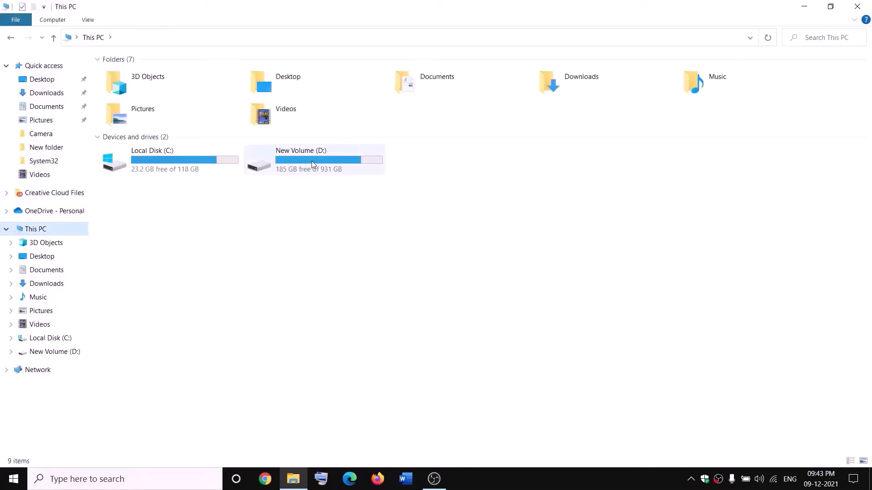
double_click(312, 165)
left_click(155, 307)
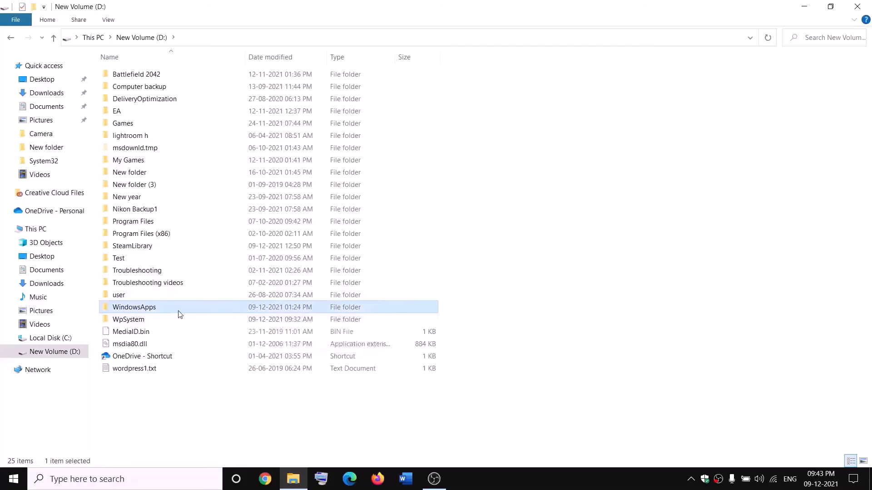
right_click(165, 310)
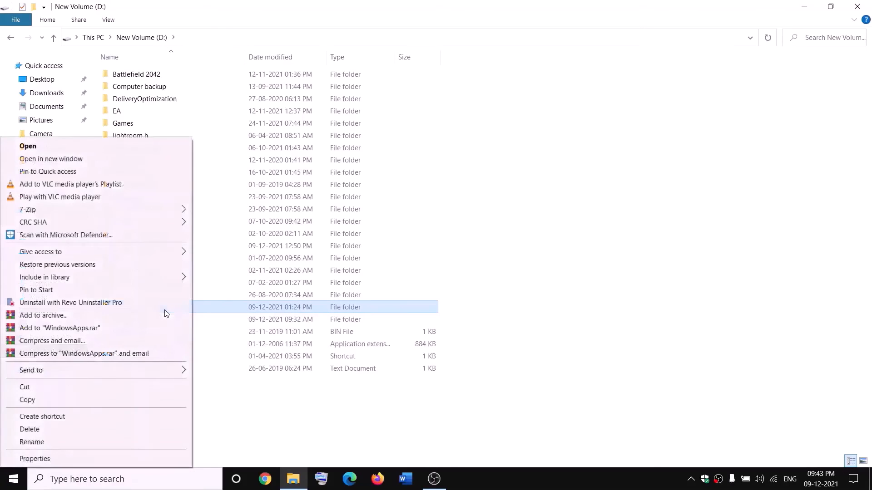
left_click(43, 460)
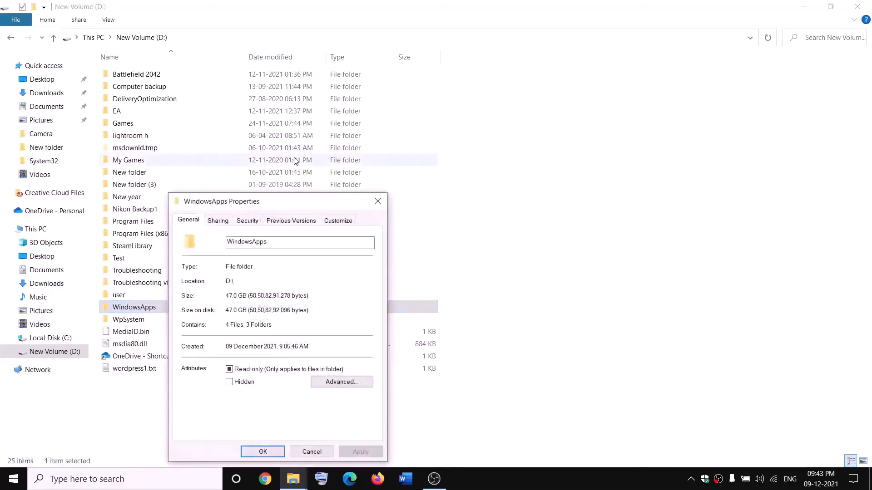
left_click(247, 222)
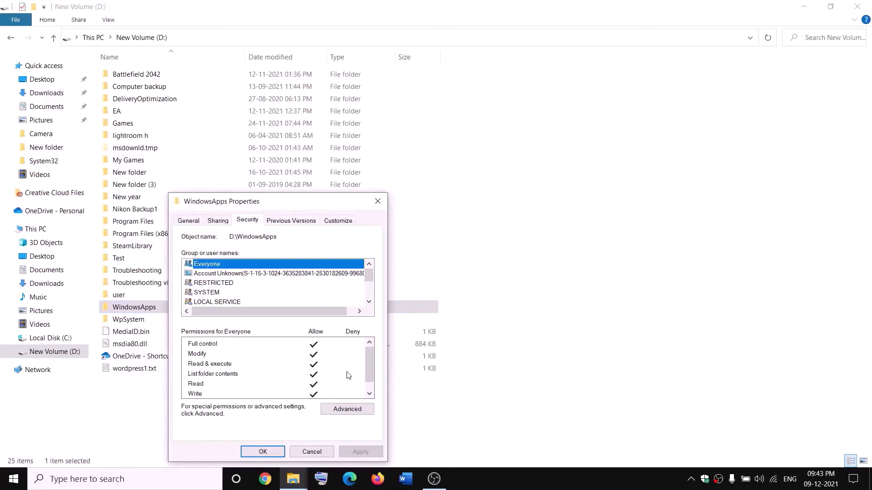
left_click(347, 409)
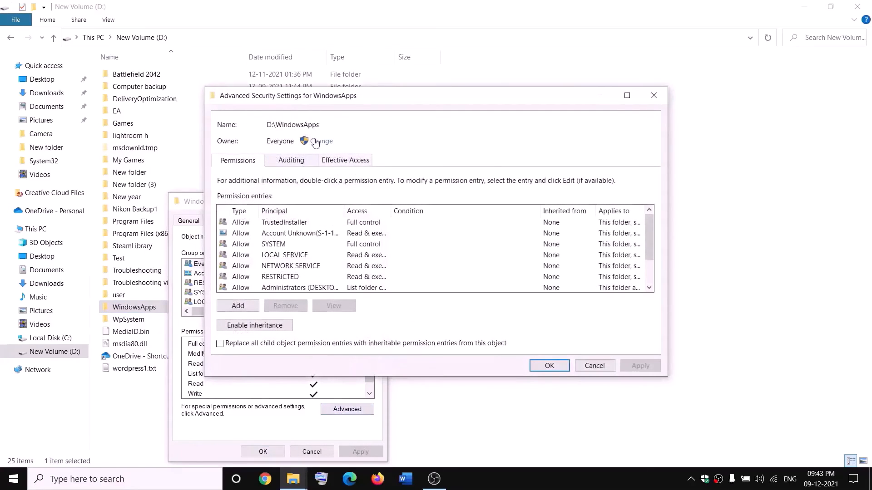
Choose Everyone as the owner of the WindowsApps folder, checking the entered name
left_click(322, 142)
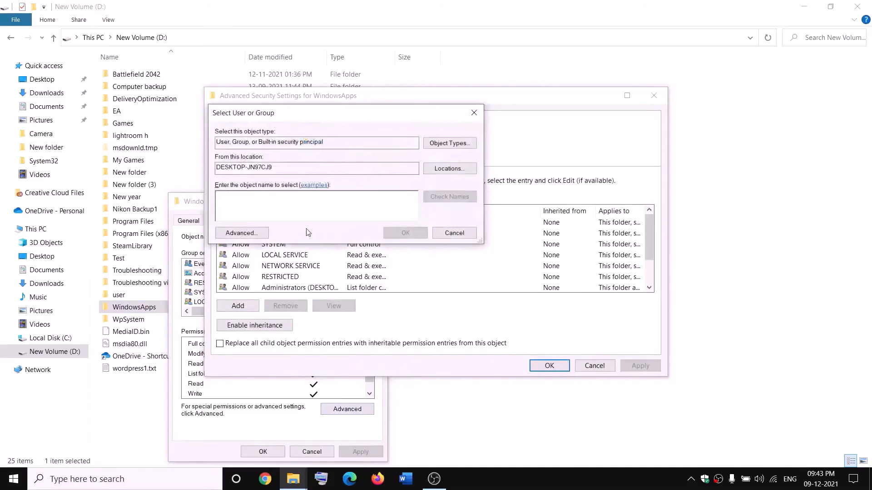
type("everyo")
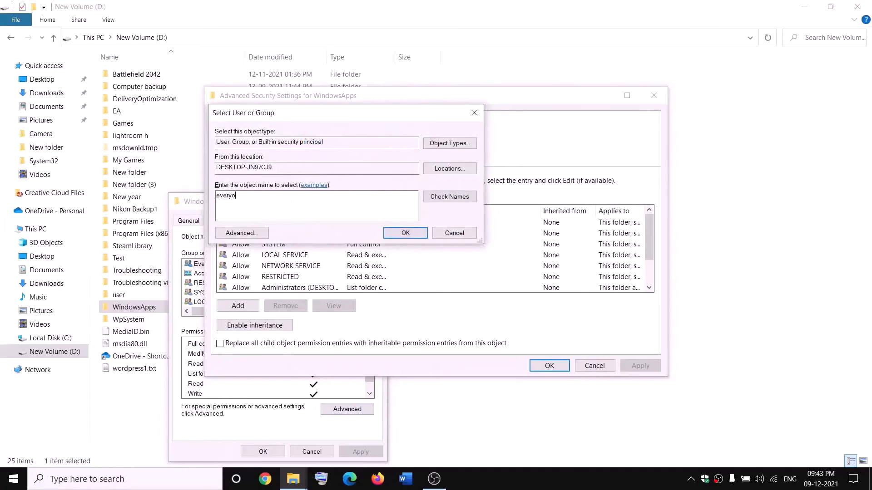
type("ne")
left_click(459, 200)
left_click(406, 233)
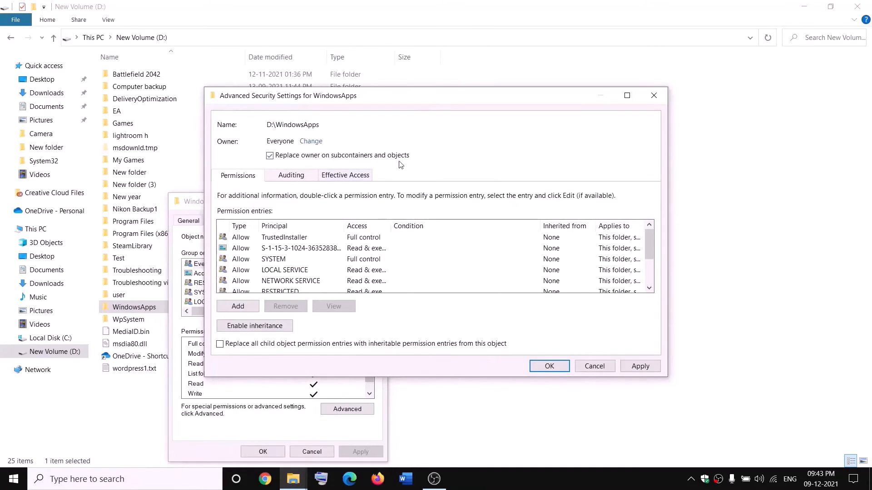
Enable replacing the owner on WindowsApps' subcontainers and objects, apply the ownership change, and close the folder's properties
left_click(641, 366)
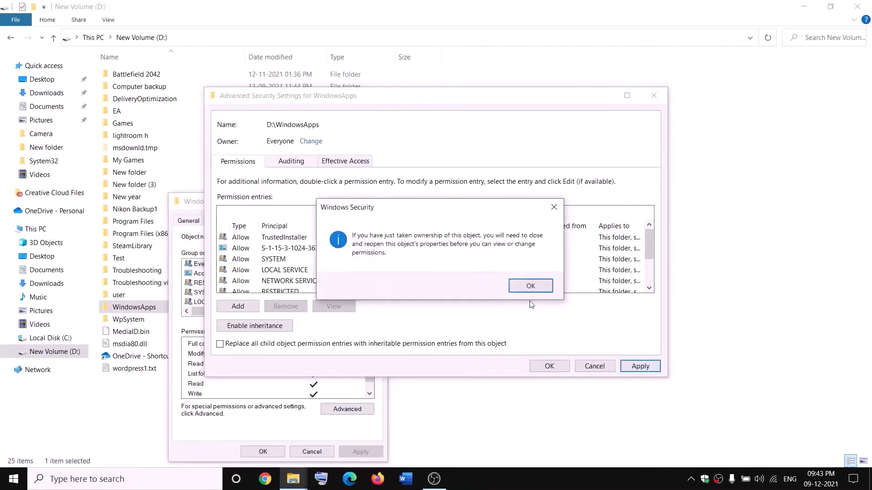
left_click(530, 286)
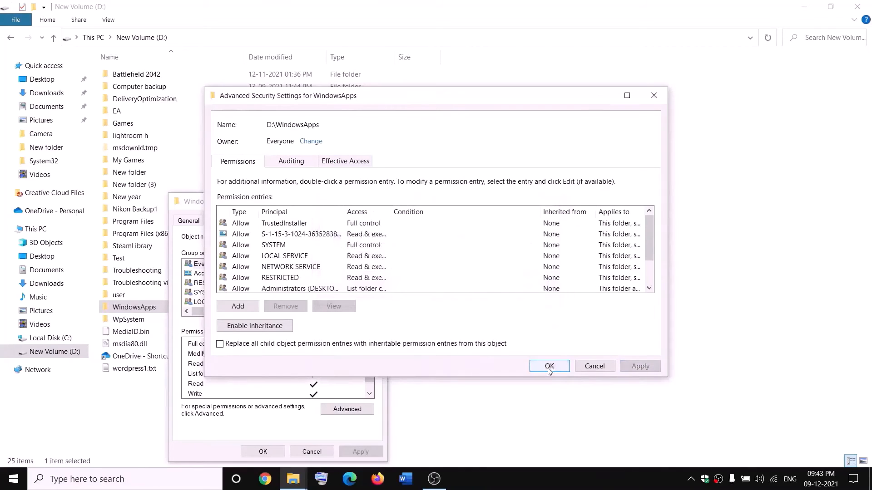
left_click(549, 366)
left_click(271, 453)
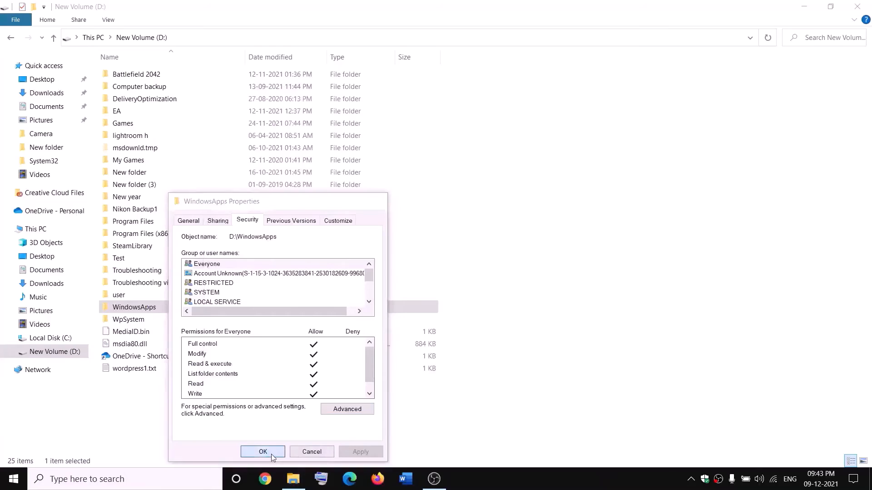
Reopen WindowsApps' advanced security settings and add a permission entry with Everyone as the principal
right_click(165, 311)
left_click(35, 460)
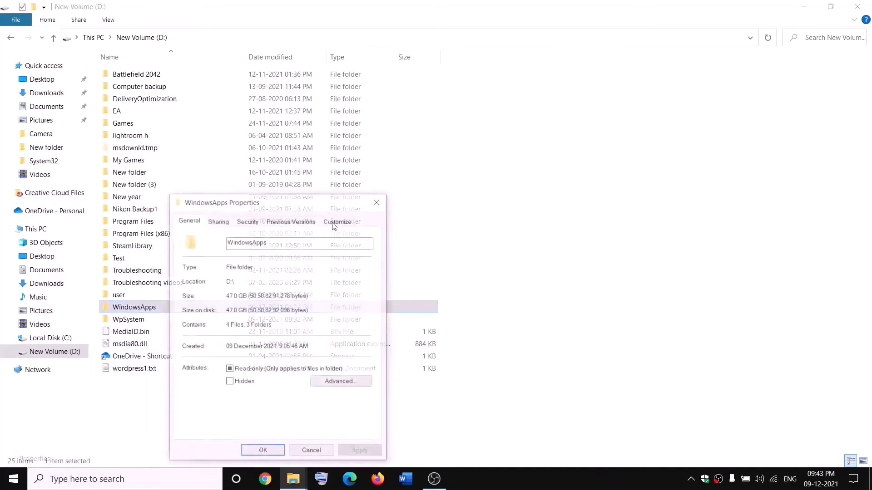
left_click(257, 224)
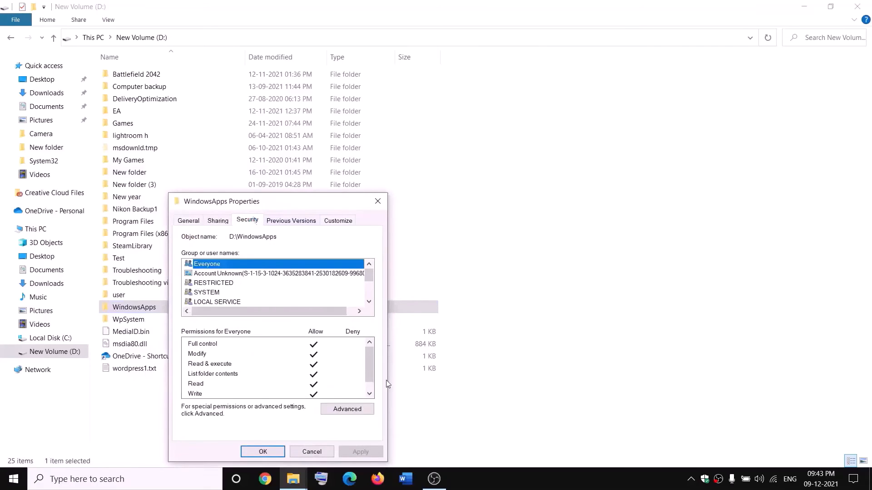
left_click(347, 410)
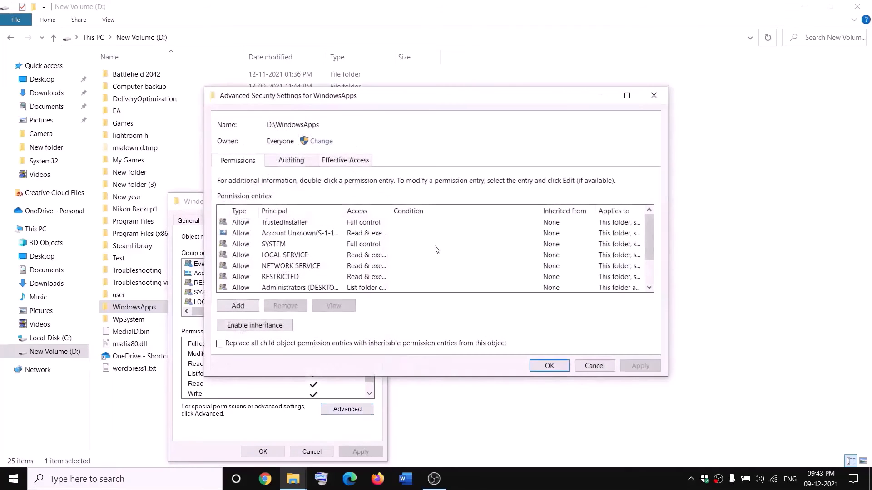
left_click(238, 306)
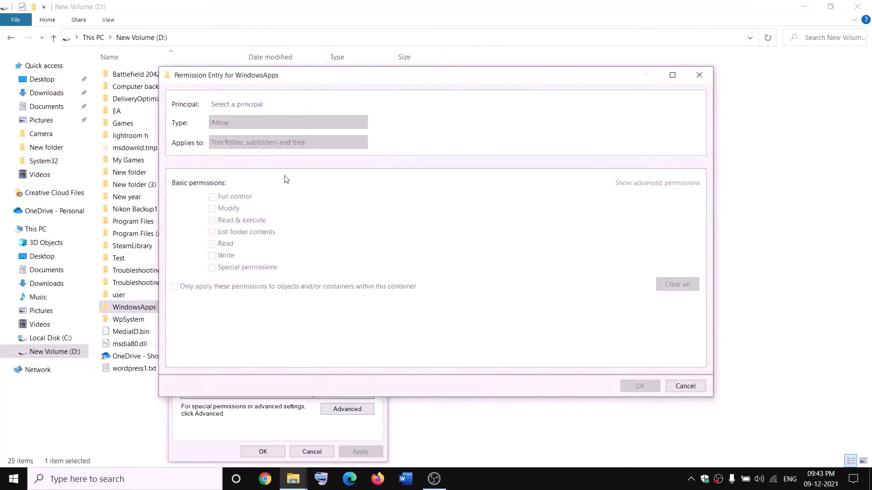
left_click(230, 104)
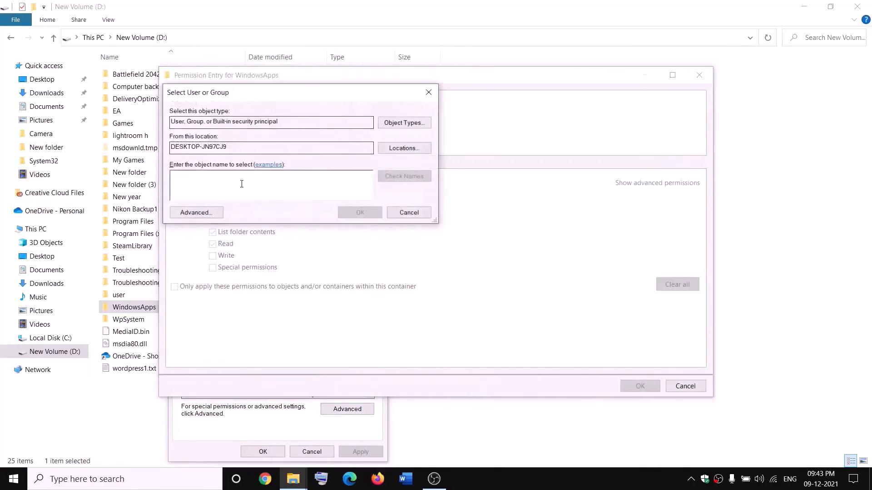
type("everyone")
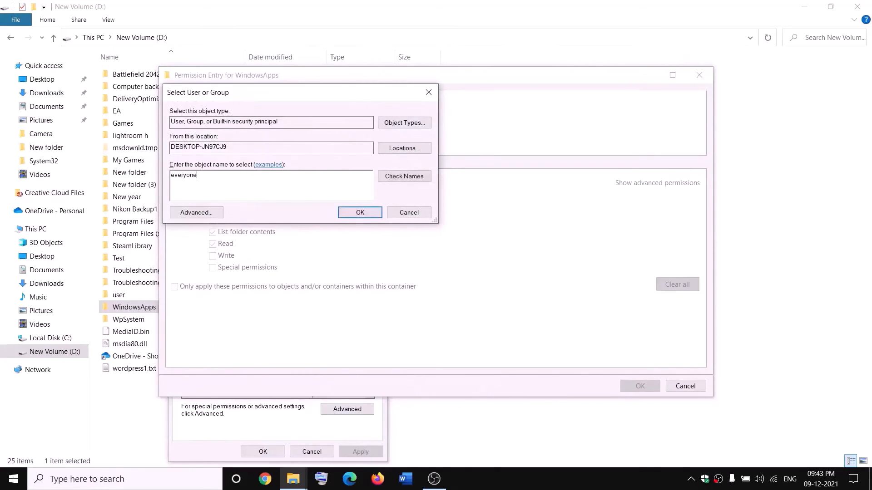
left_click(425, 177)
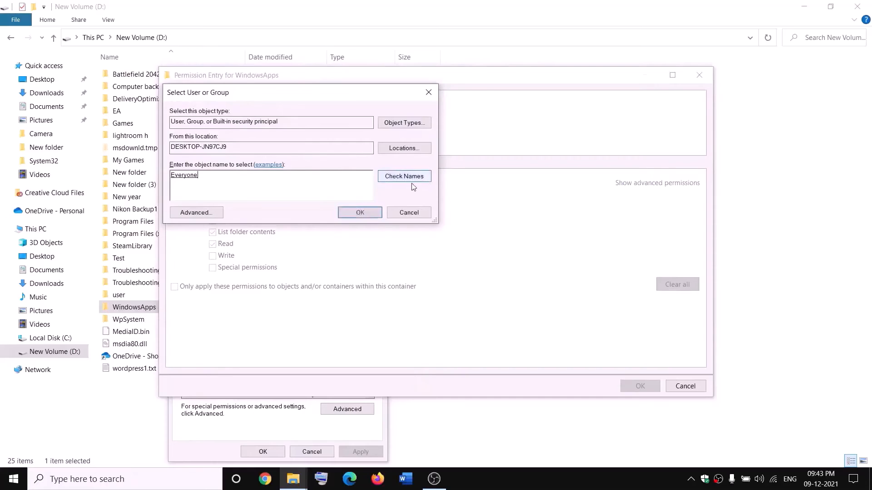
left_click(360, 213)
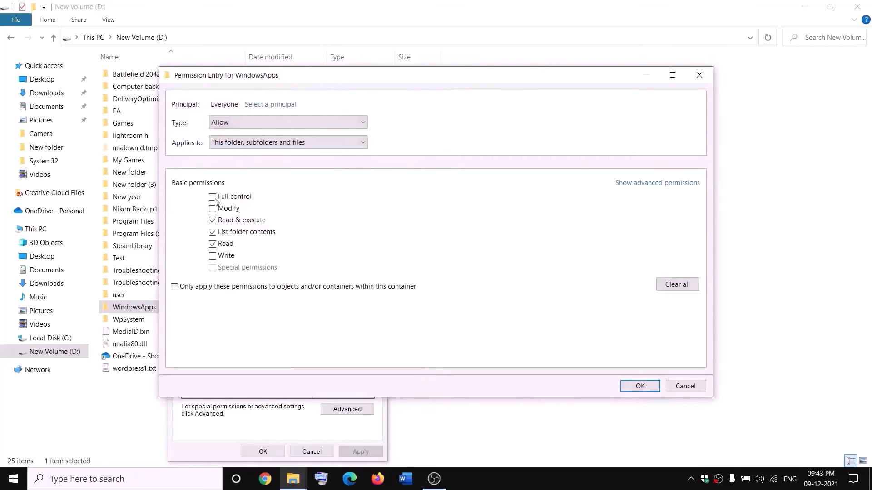
Grant Everyone full control in the new WindowsApps permission entry, apply it, and close the folder's properties
left_click(649, 385)
left_click(639, 367)
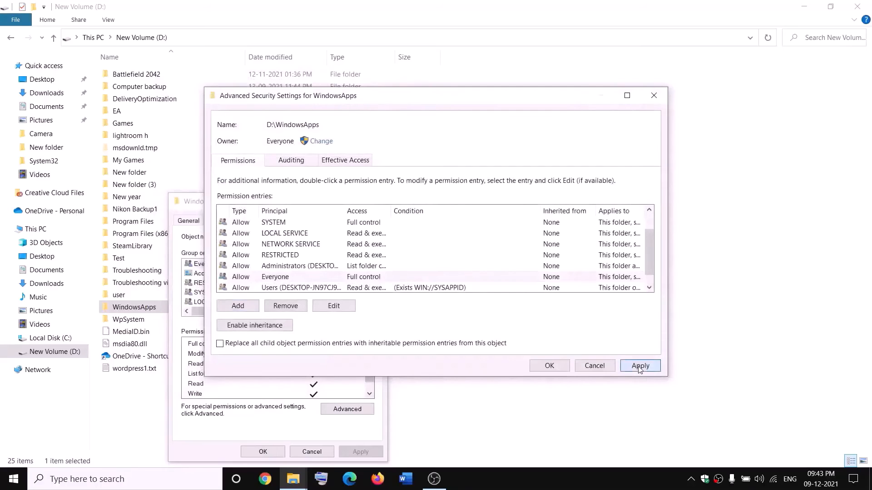
left_click(548, 368)
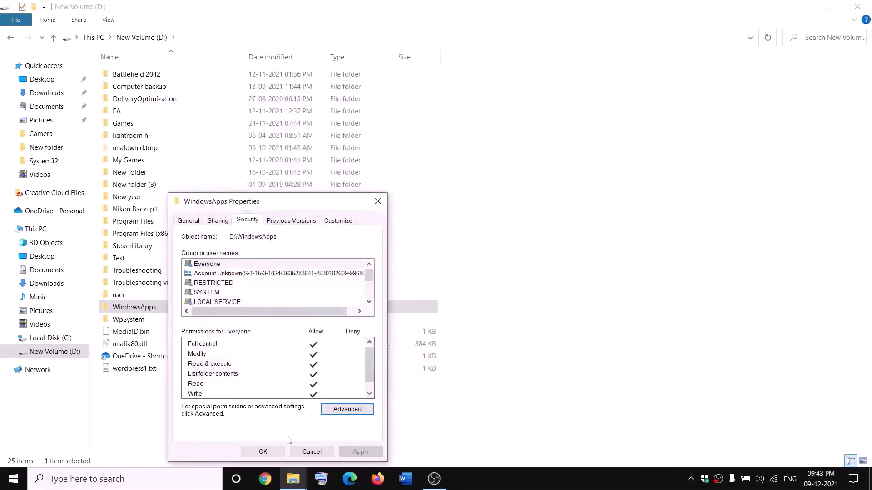
left_click(264, 451)
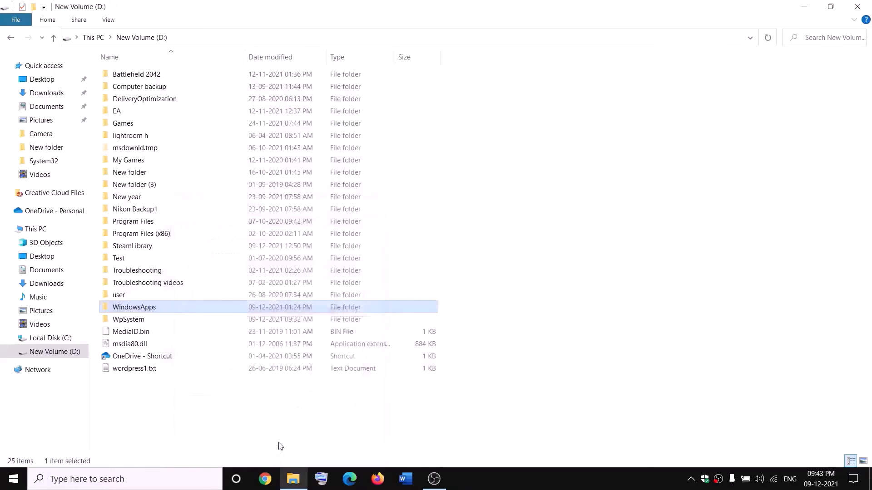
Rename the WindowsApps folder on New Volume (D:) as WindowsApps.old
right_click(166, 312)
left_click(28, 444)
left_click(163, 305)
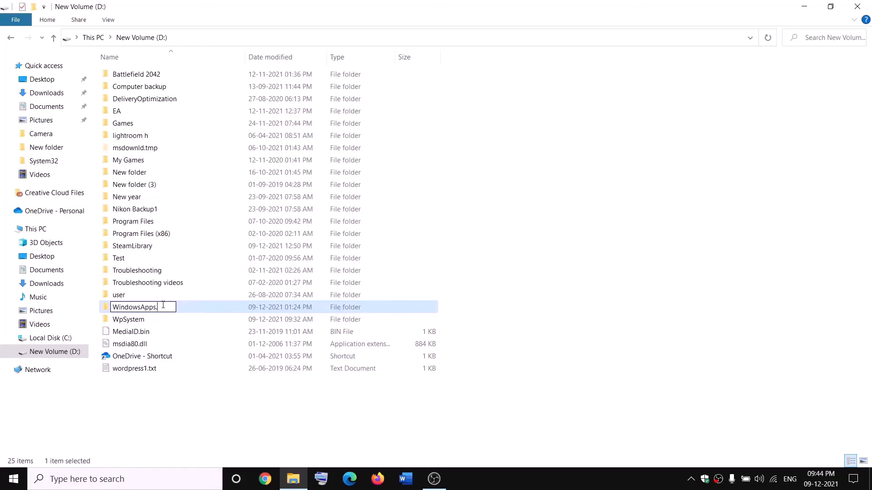
type(".old")
left_click(198, 396)
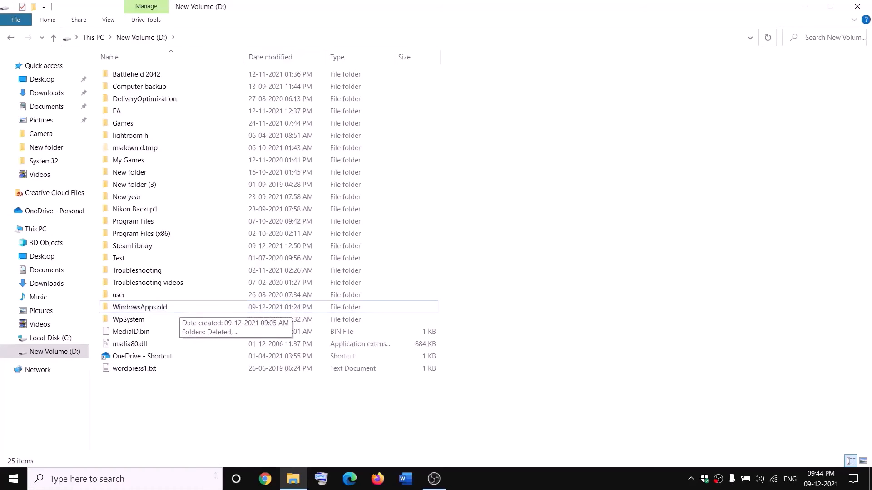
End the Gaming Services background process in Task Manager, then close Task Manager
right_click(13, 479)
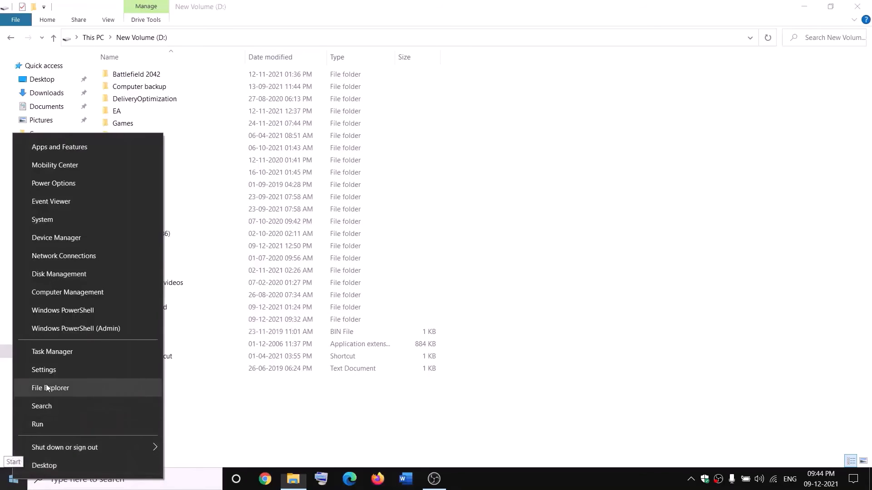
left_click(47, 356)
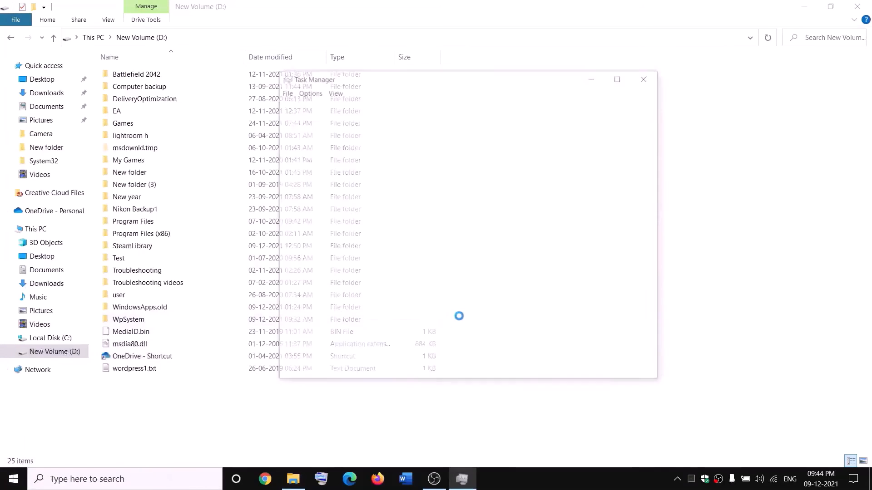
scroll(395, 255, "down", 2)
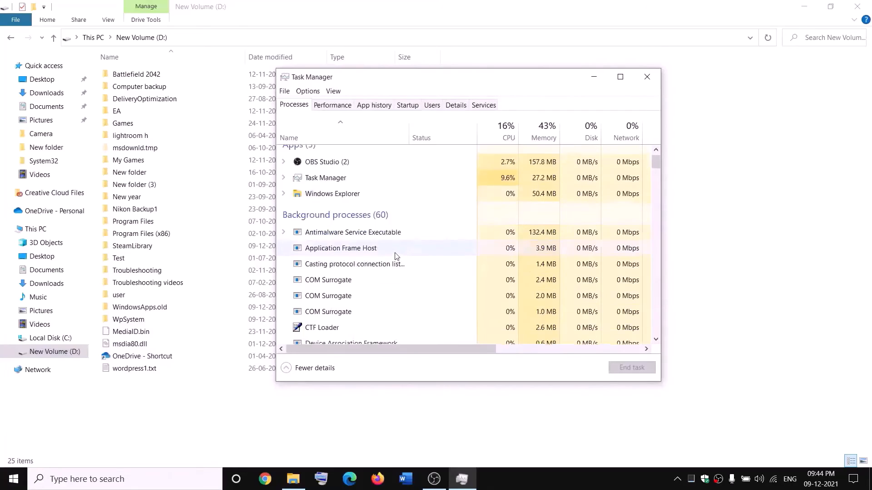
right_click(316, 309)
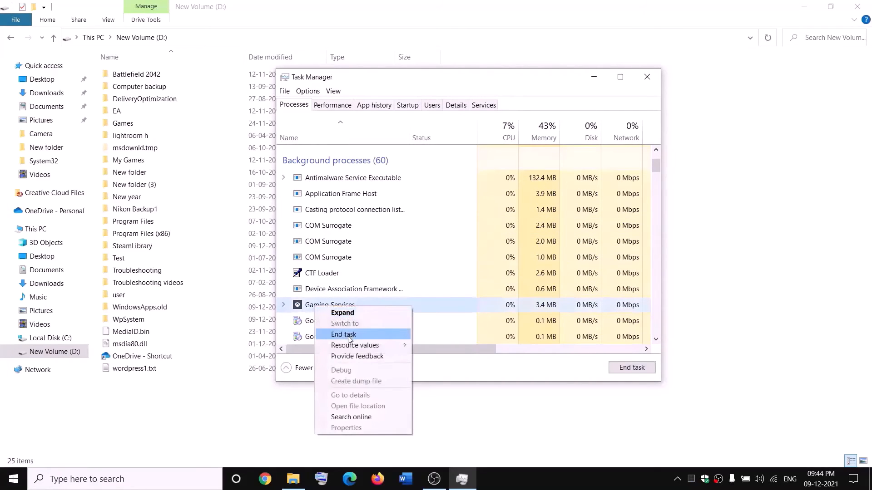
left_click(349, 336)
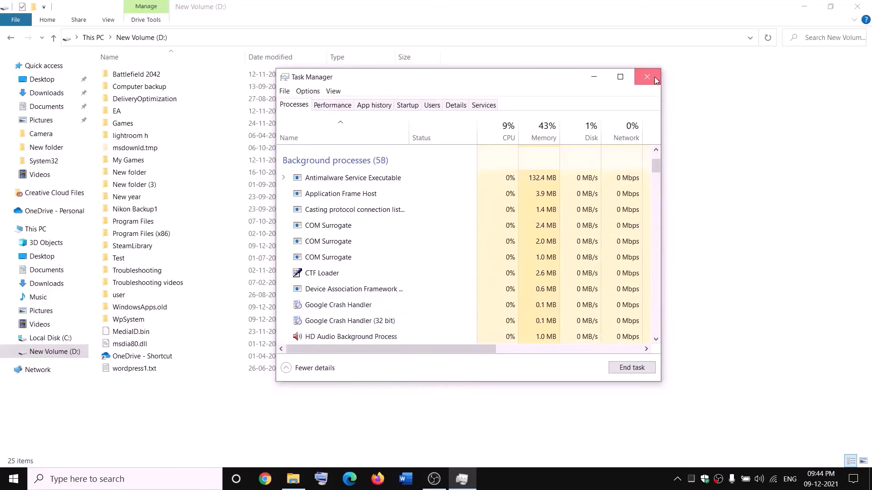
left_click(647, 77)
Open the Windows Services console and jump to the Gaming Services entries in the list of local services
left_click(190, 479)
type("ser")
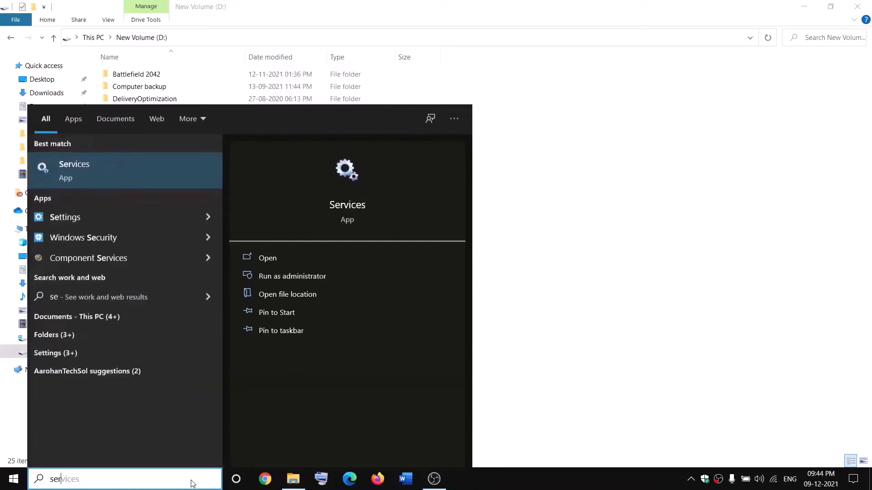
type("vices")
key("Return")
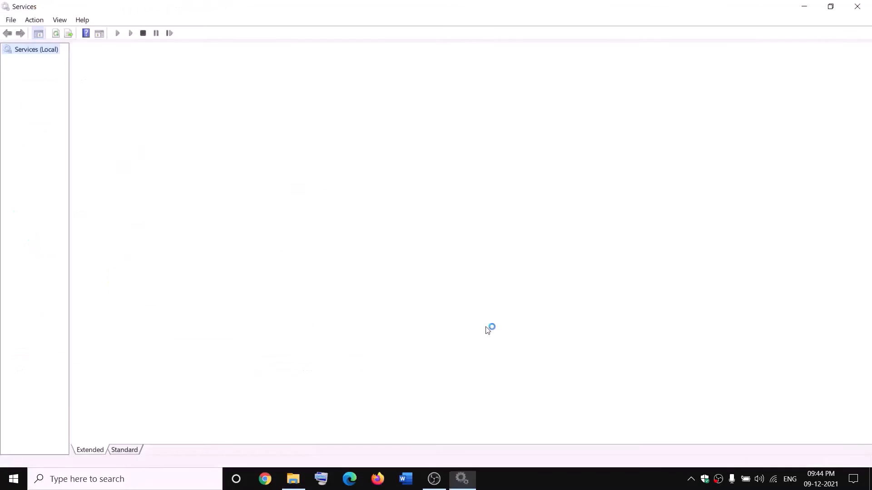
left_click(373, 243)
key("g")
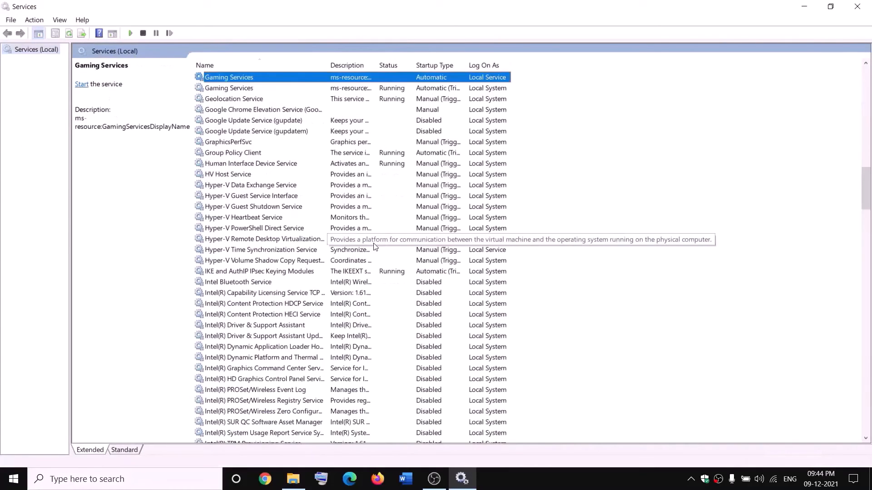
Start the Gaming Services entry that logs on as Local Service
left_click(387, 122)
left_click(362, 78)
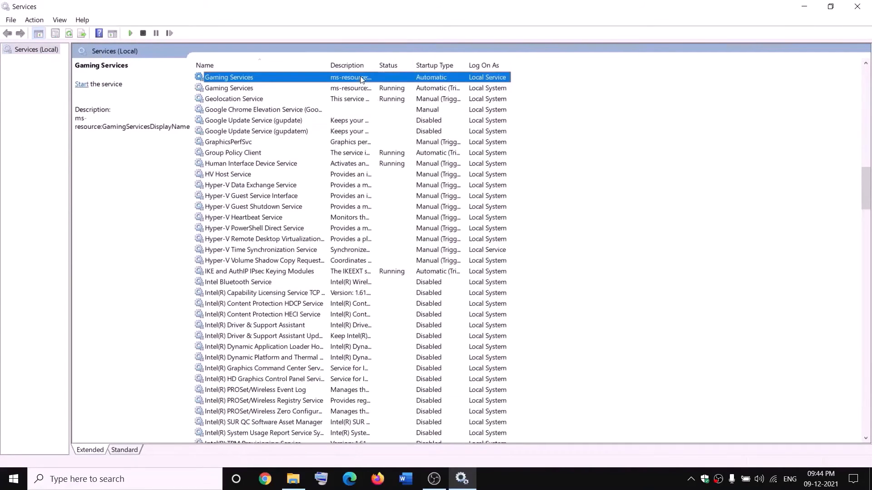
right_click(361, 79)
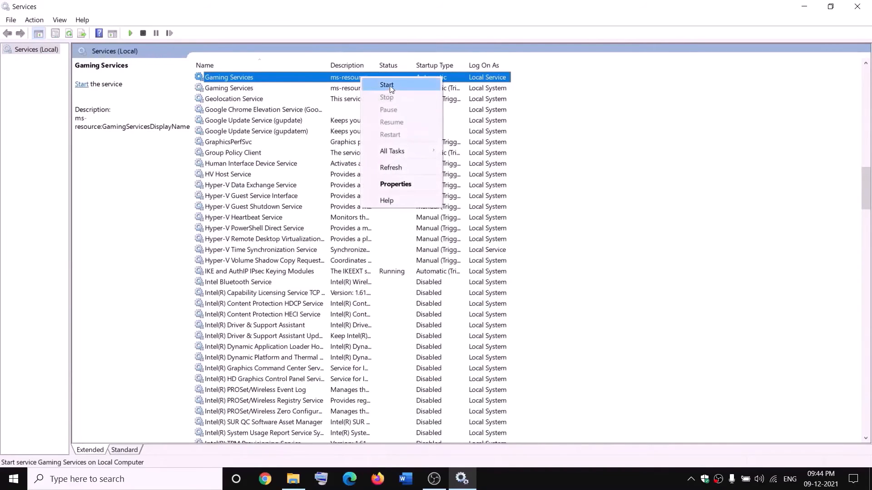
left_click(390, 85)
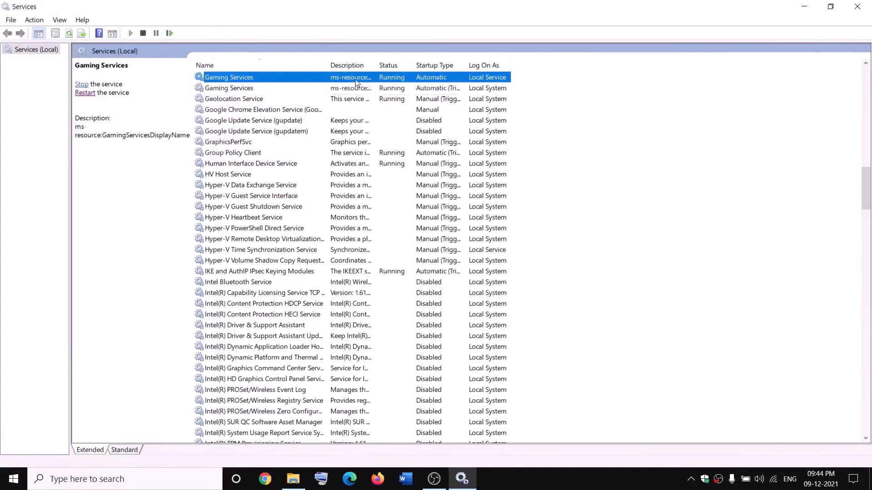
Stop both Gaming Services entries, the Local Service one and the Local System one
right_click(356, 80)
left_click(382, 100)
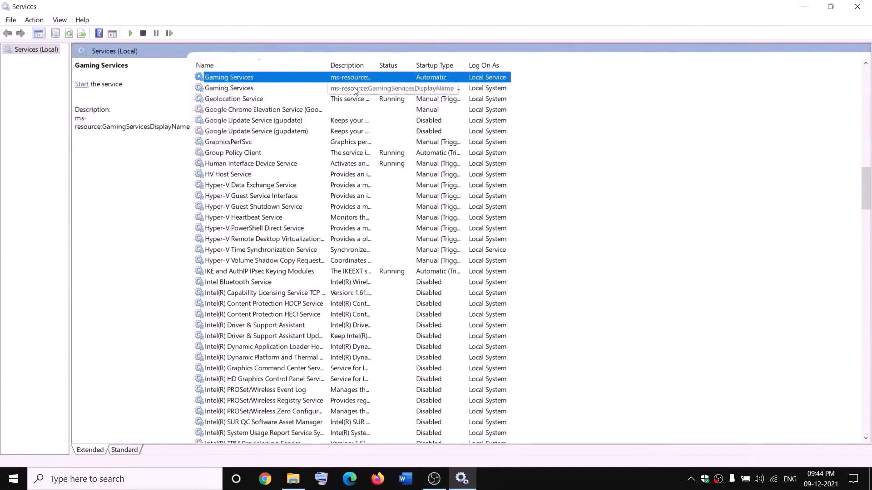
left_click(355, 89)
right_click(354, 89)
left_click(396, 109)
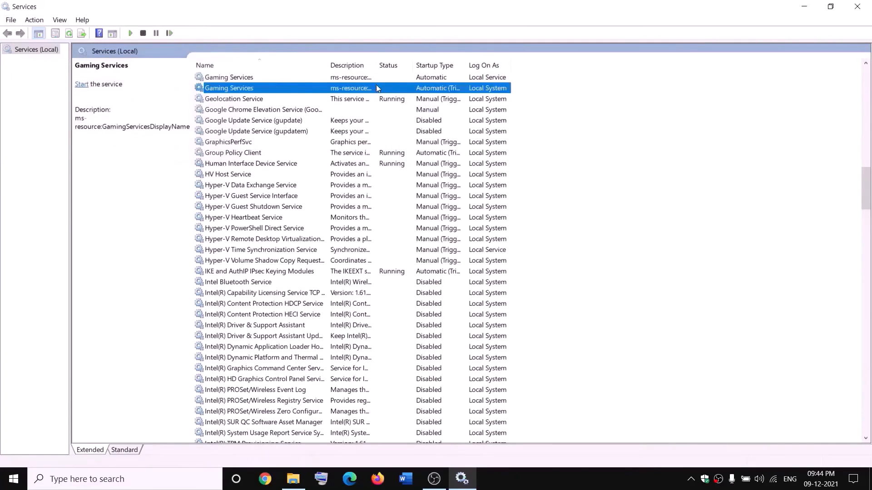
Check the renamed folder on New Volume (D:), return to the Services console, and start both Gaming Services entries
left_click(293, 479)
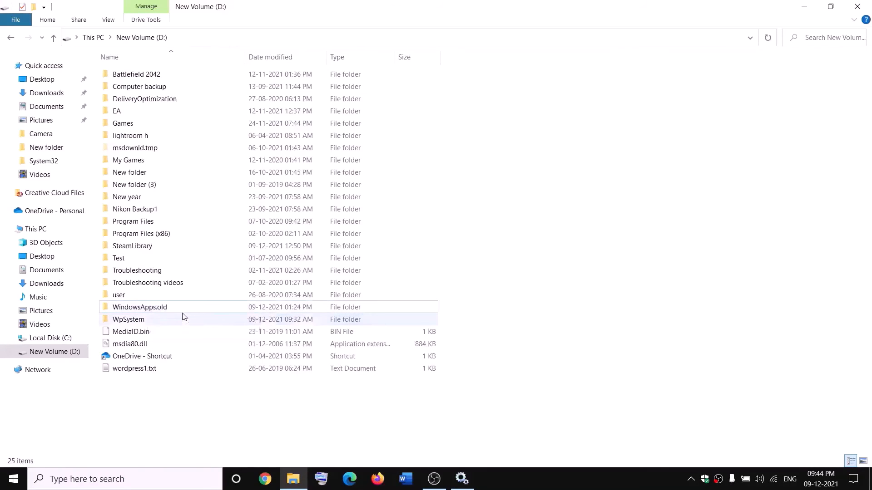
key("alt+Tab")
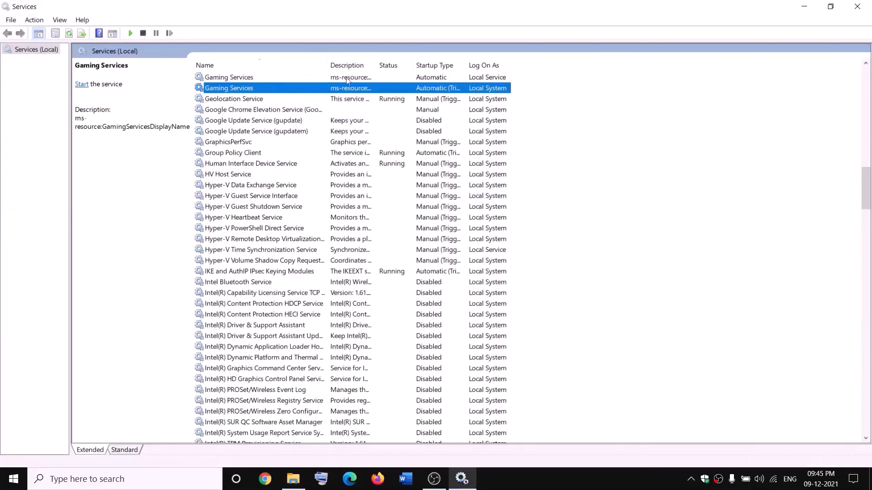
right_click(322, 78)
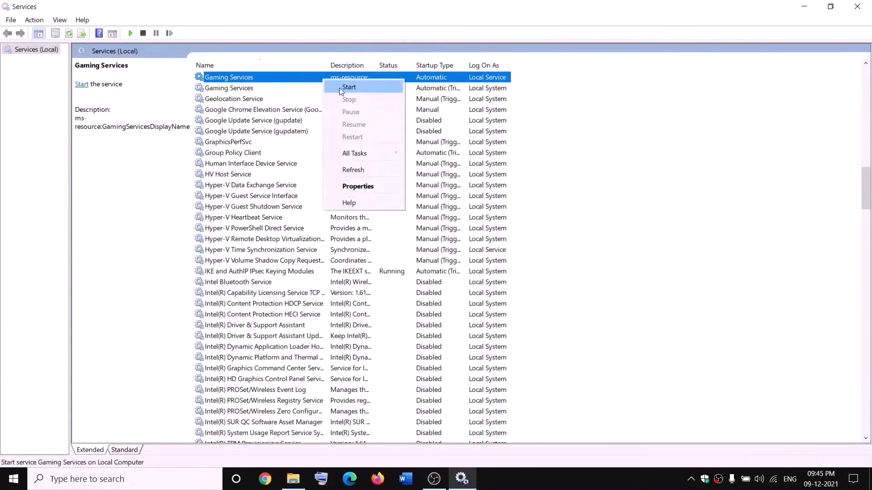
left_click(349, 87)
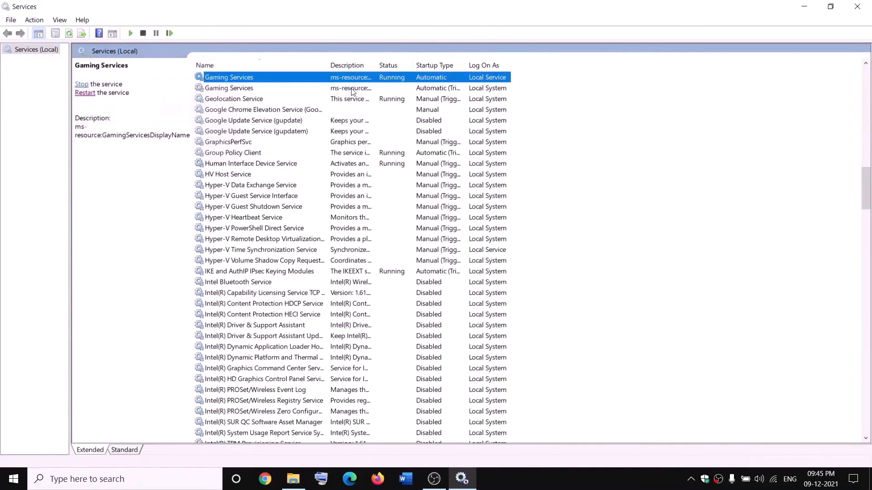
left_click(348, 88)
right_click(352, 89)
left_click(371, 97)
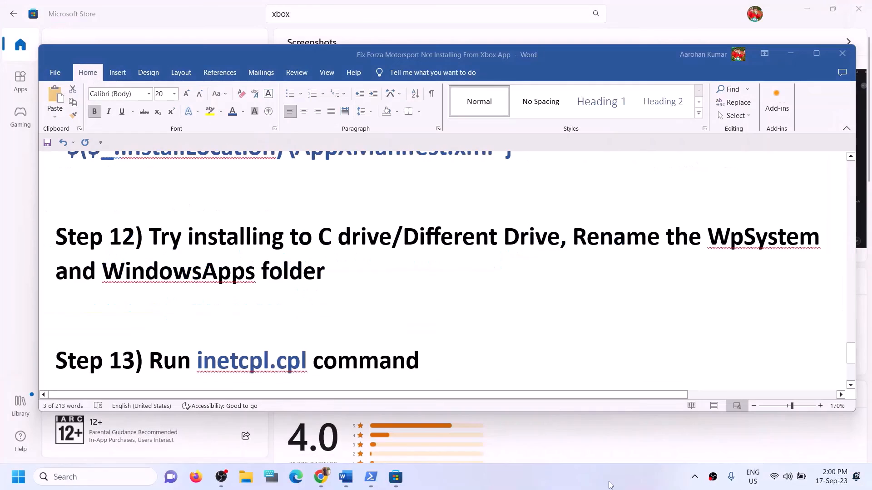
Copy the inetcpl.cpl command from step 13 of the Word document and run it from Windows search
scroll(340, 356, "down", 1)
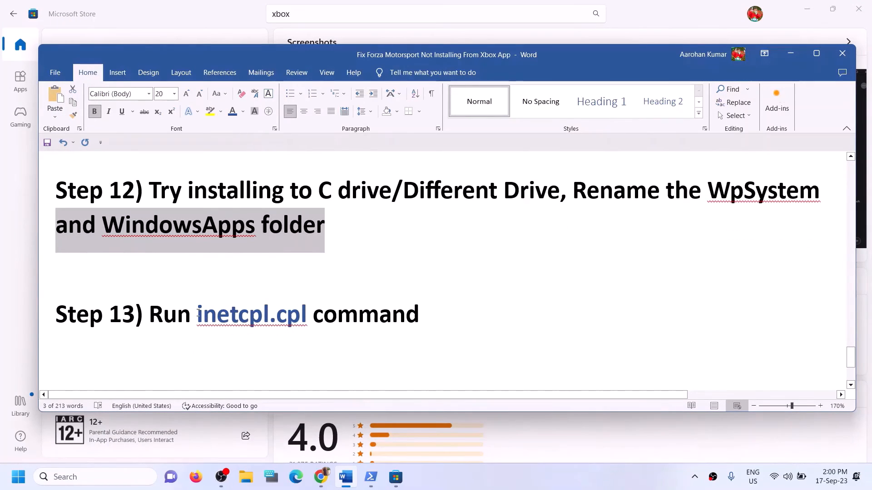
left_click_drag(198, 312, 312, 314)
key("ctrl+c")
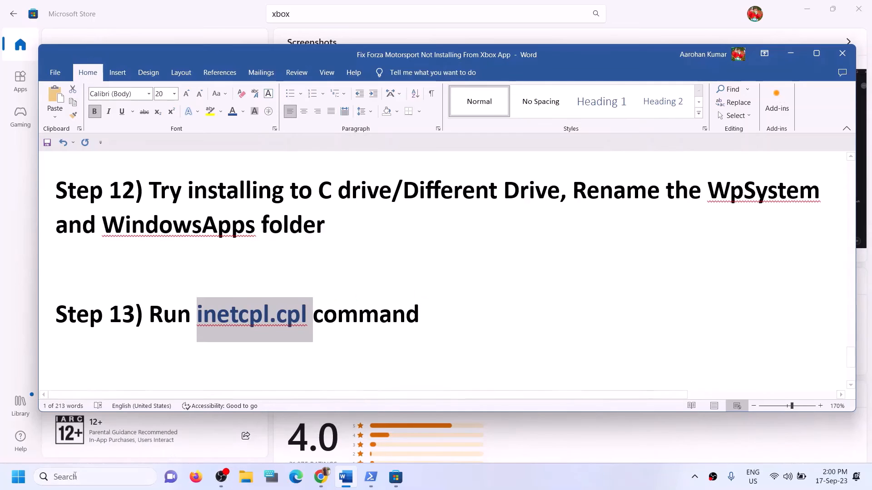
left_click(75, 476)
key("ctrl+v")
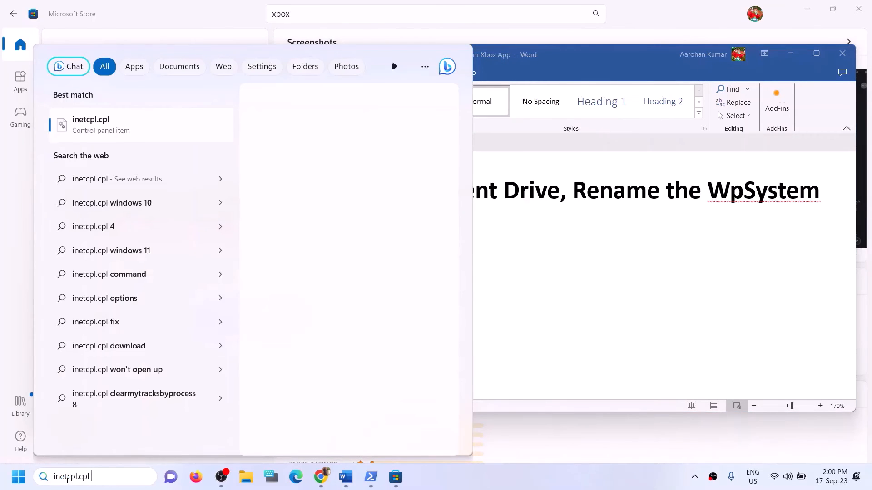
left_click(97, 133)
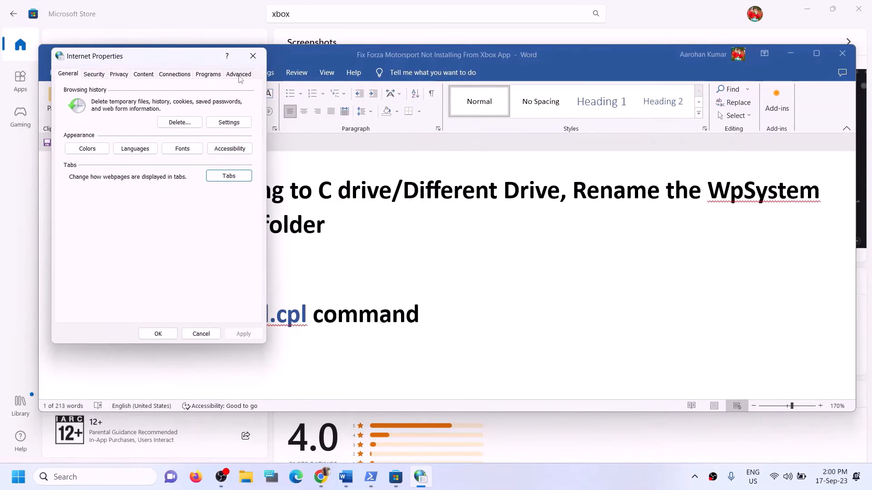
Review the SSL and TLS options in the advanced settings of Internet Properties and accept the dialog
left_click(239, 74)
left_click_drag(181, 62, 323, 71)
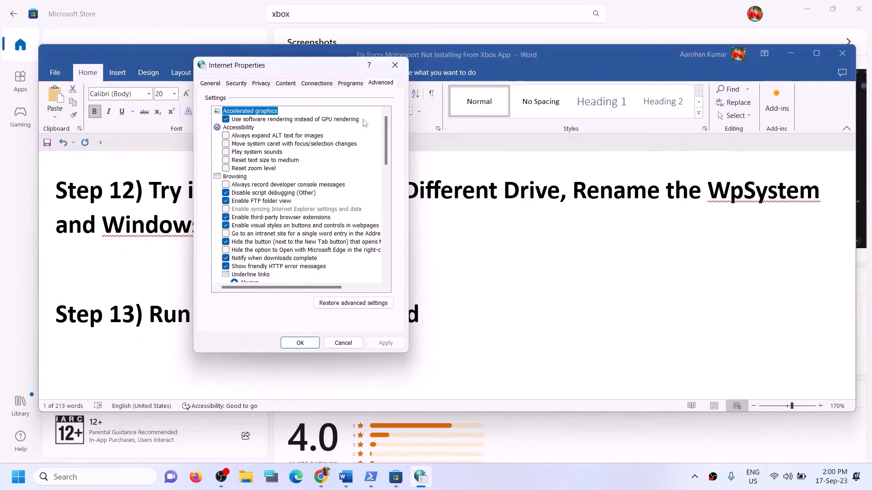
scroll(287, 267, "down", 10)
scroll(287, 267, "down", 7)
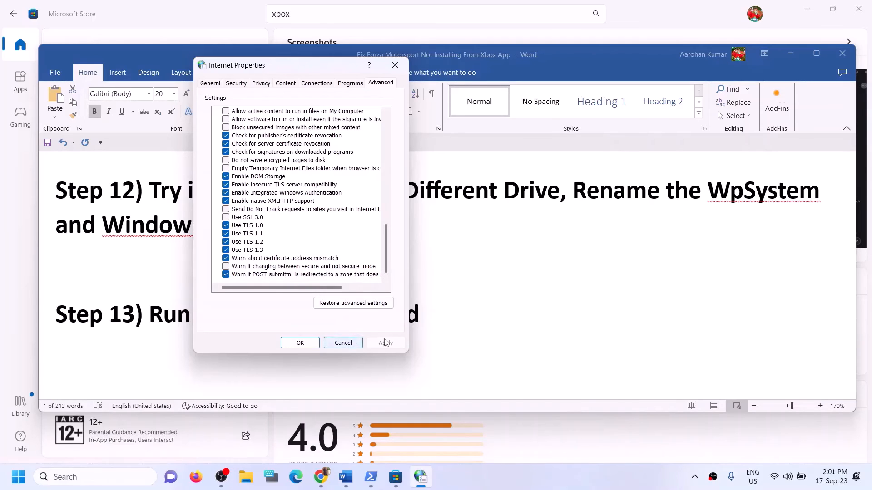
left_click(295, 343)
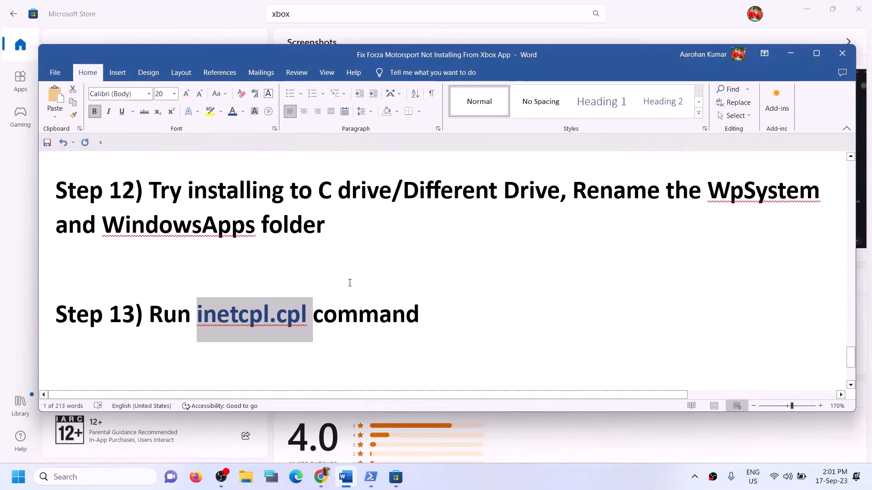
Read the Word instructions on updating Windows with the media creation tool and highlight the Windows 10 and Windows 11 download links
scroll(350, 283, "up", 1)
scroll(349, 283, "down", 3)
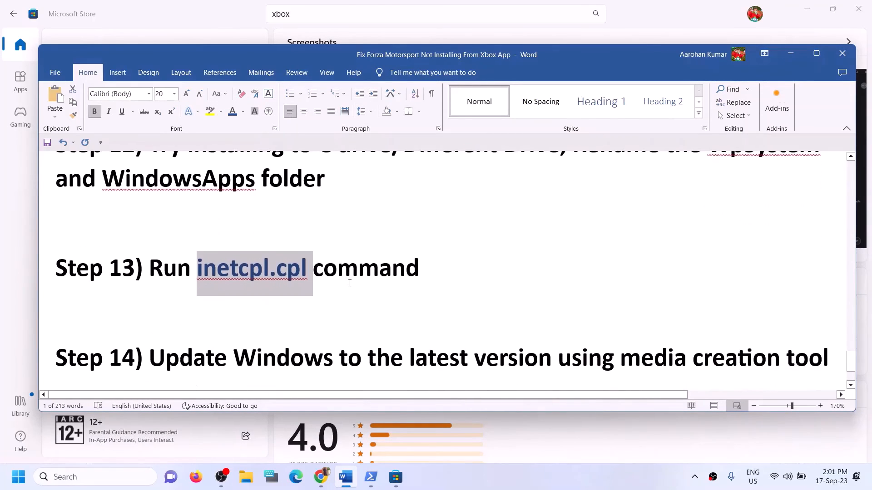
scroll(350, 283, "down", 1)
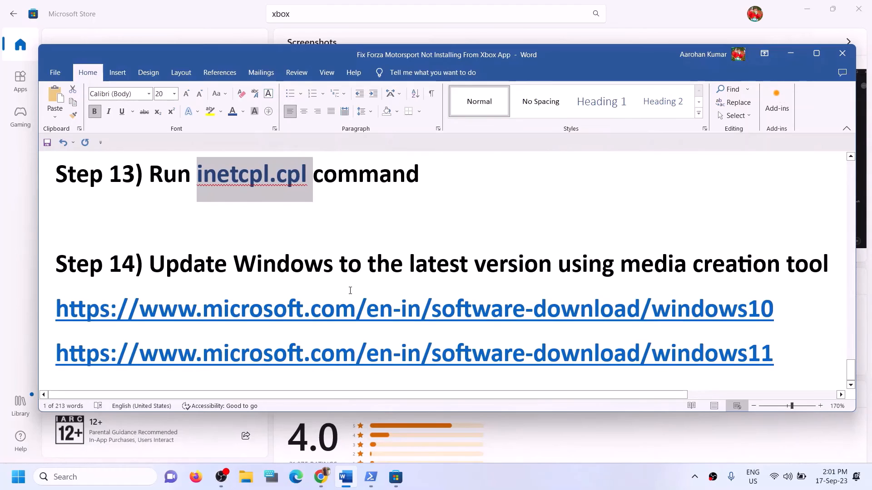
left_click_drag(150, 268, 834, 275)
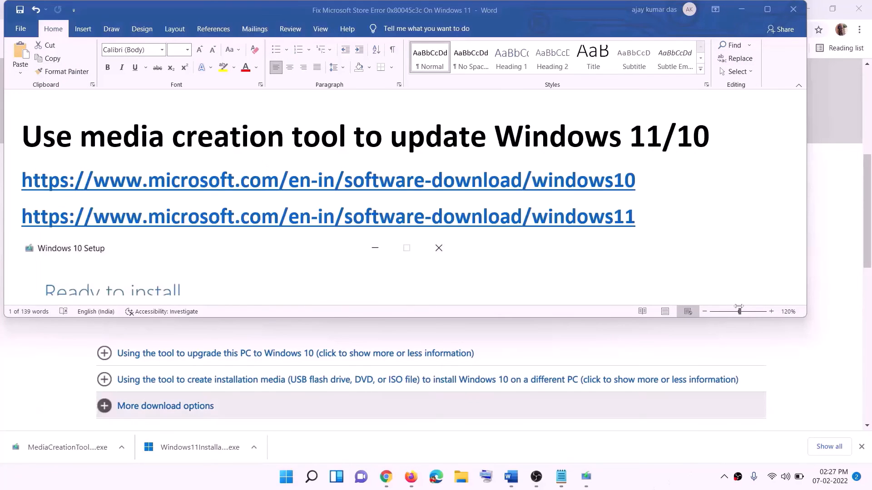
left_click(643, 181)
left_click_drag(648, 180, 238, 179)
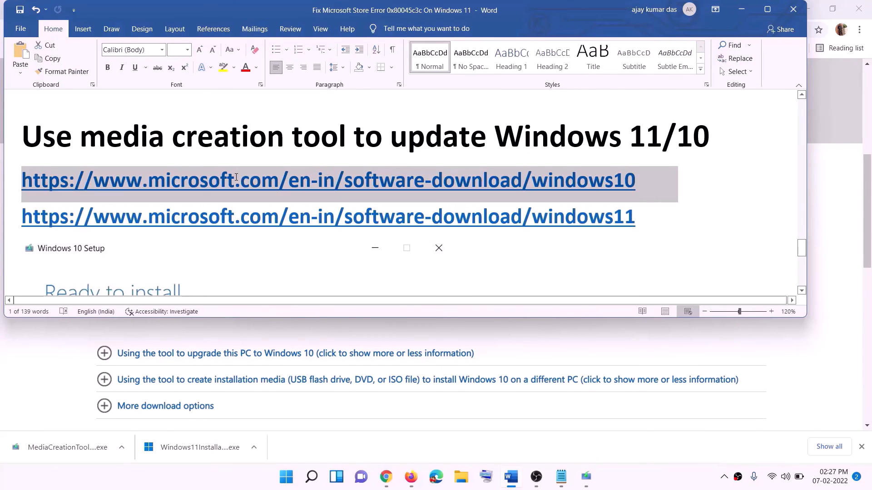
left_click_drag(648, 218, 136, 215)
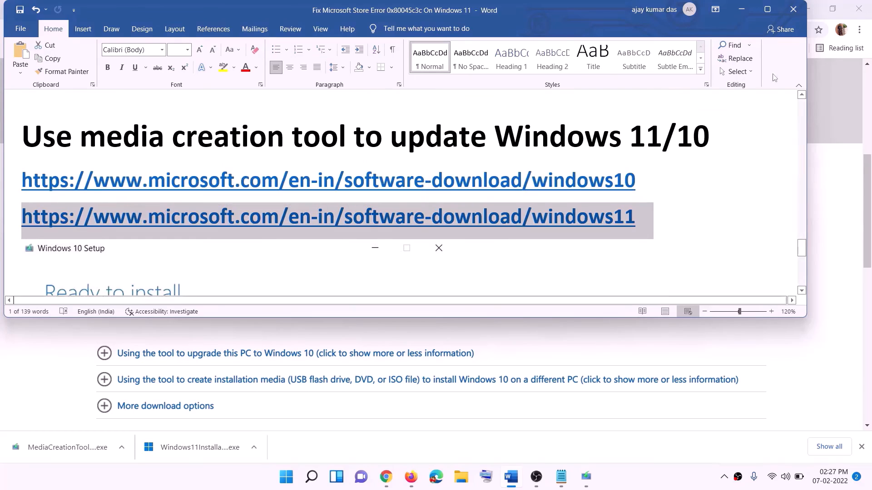
Minimize the Word document and find the media creation tool download section on Microsoft's Download Windows 10 page
left_click(741, 9)
scroll(370, 234, "up", 6)
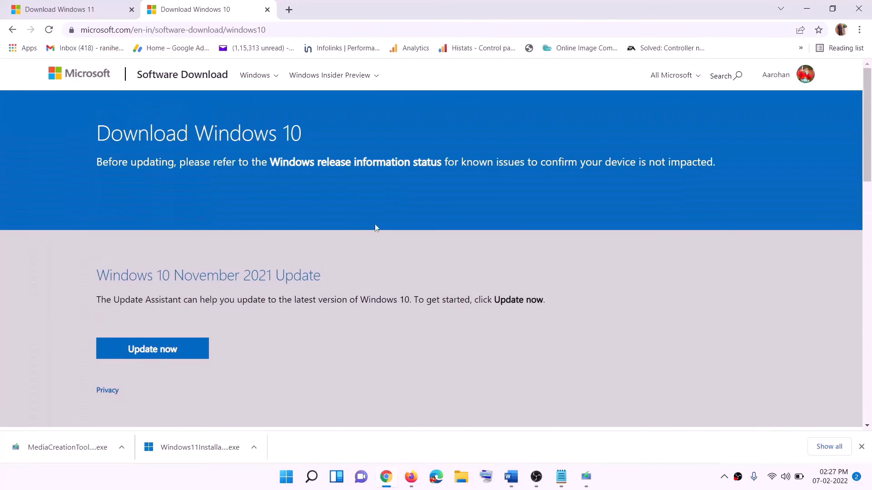
scroll(292, 252, "down", 5)
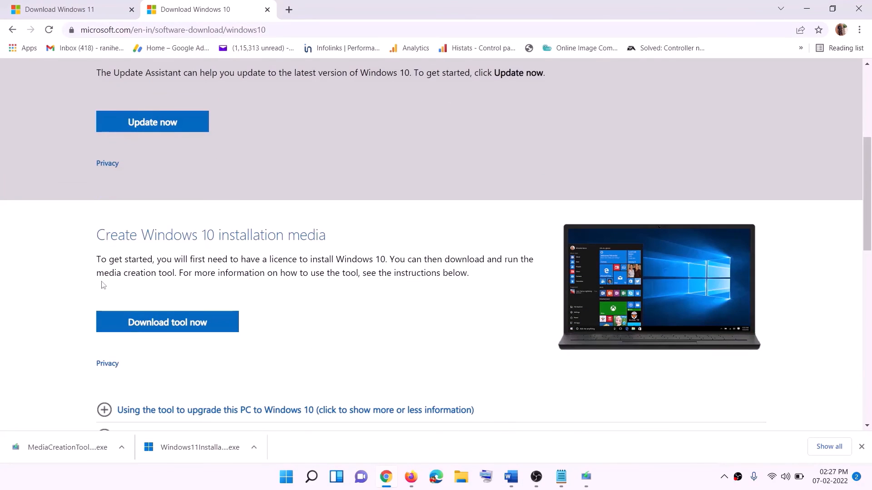
left_click_drag(104, 273, 195, 273)
scroll(290, 255, "down", 2)
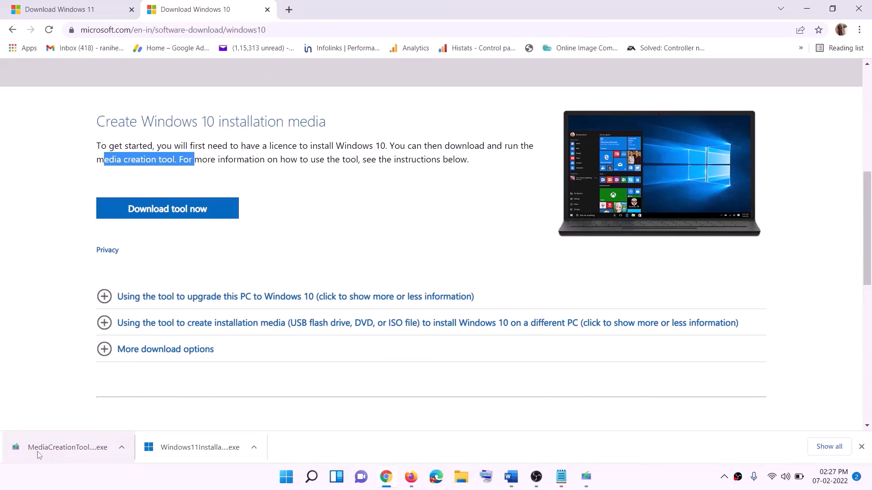
Accept the license terms in Windows 10 Setup and proceed with Upgrade this PC now to start downloading Windows 10
left_click(586, 477)
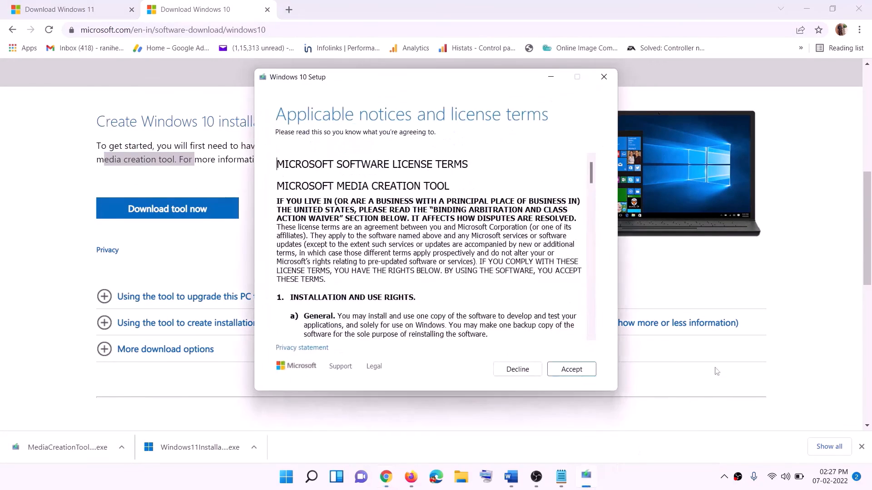
left_click(565, 372)
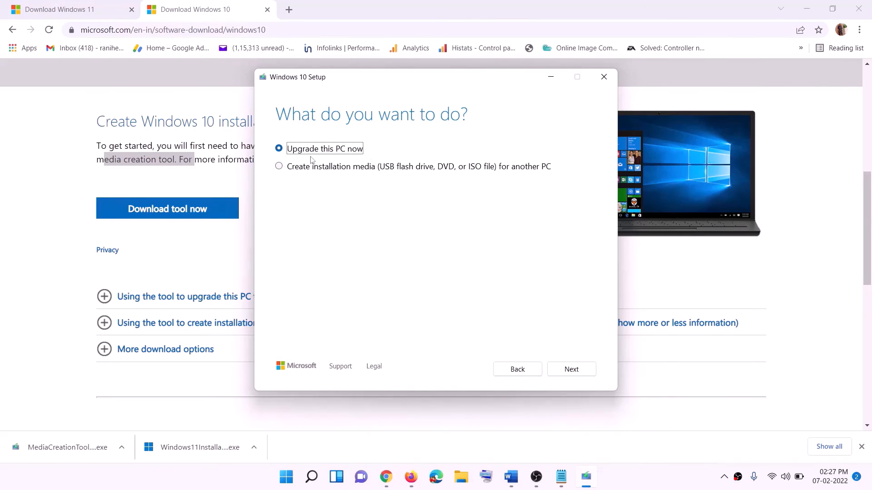
left_click(571, 370)
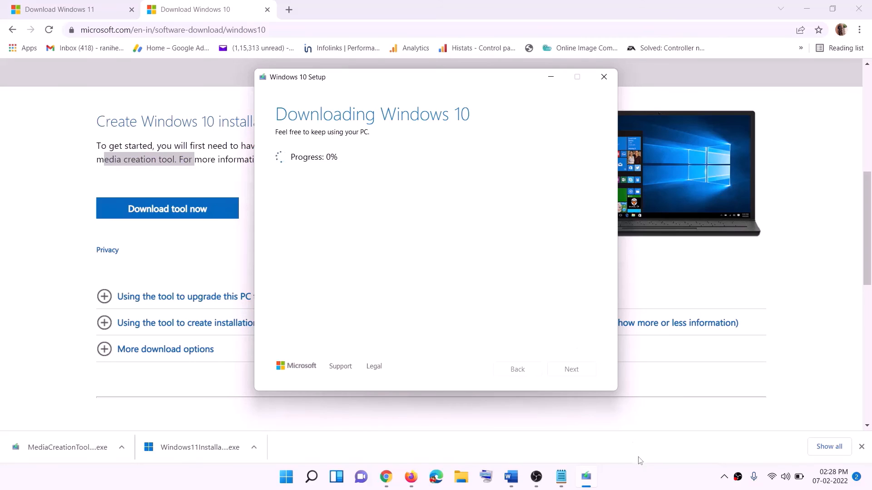
left_click(644, 485)
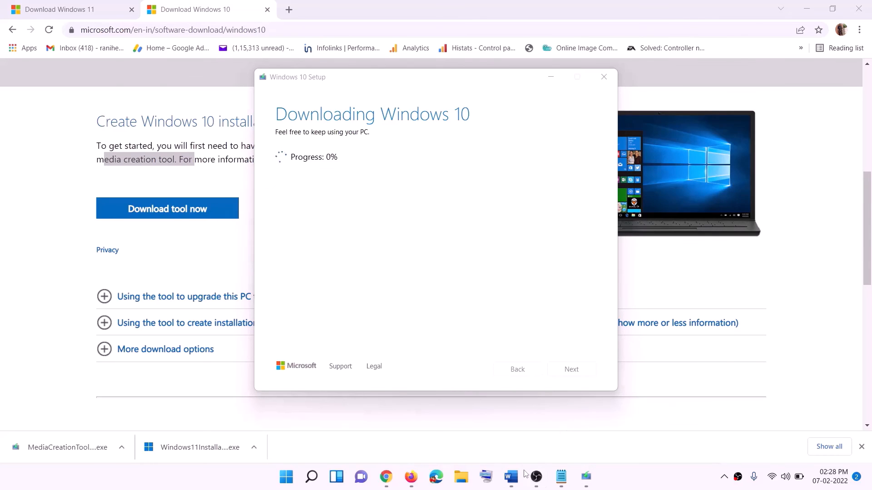
Switch to the maximized Word document and examine the Ready to install screenshot, including what to keep and the install option
left_click(511, 477)
scroll(82, 218, "down", 1)
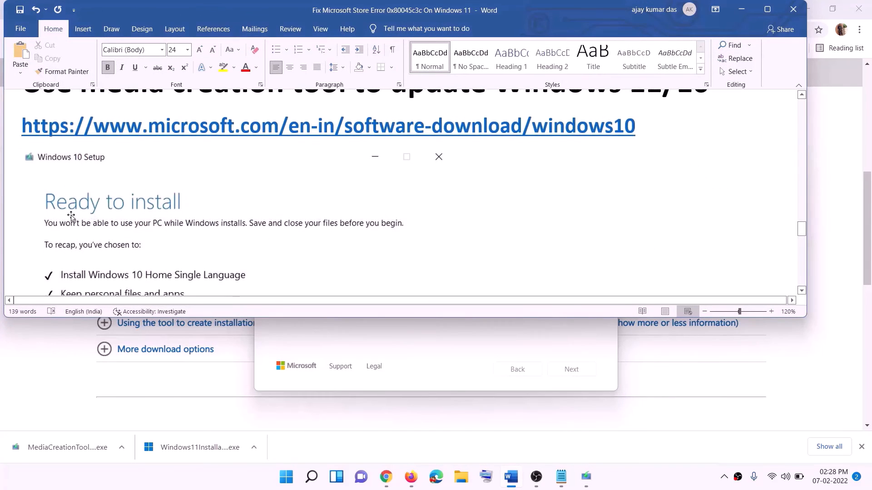
left_click(768, 9)
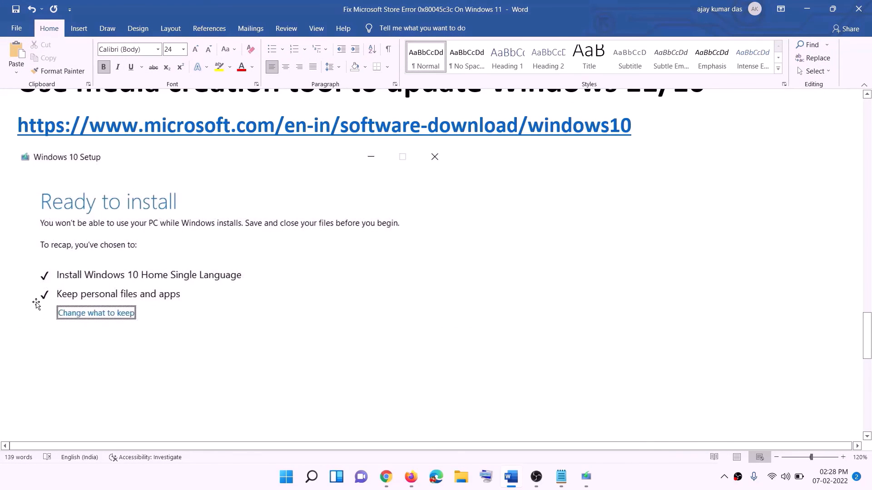
scroll(448, 315, "down", 3)
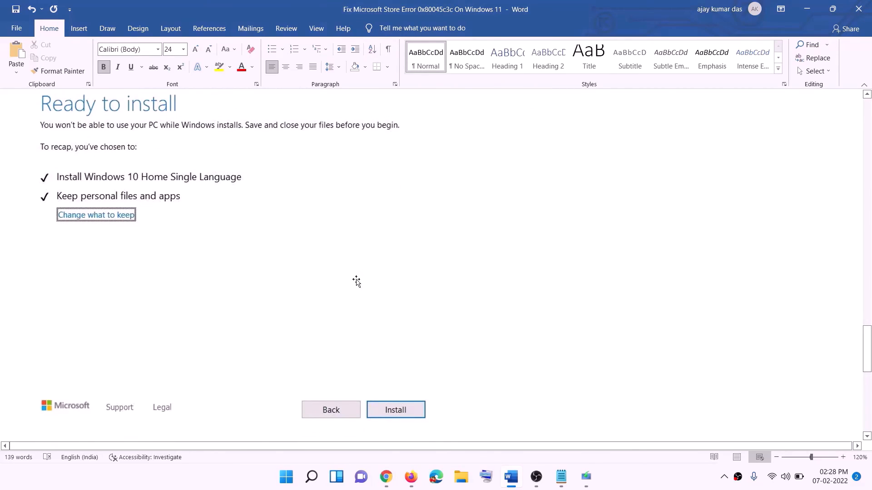
Switch to Chrome's Download Windows 11 page and download the media creation tool under Create Windows 11 Installation Media
scroll(356, 280, "up", 1)
left_click(628, 479)
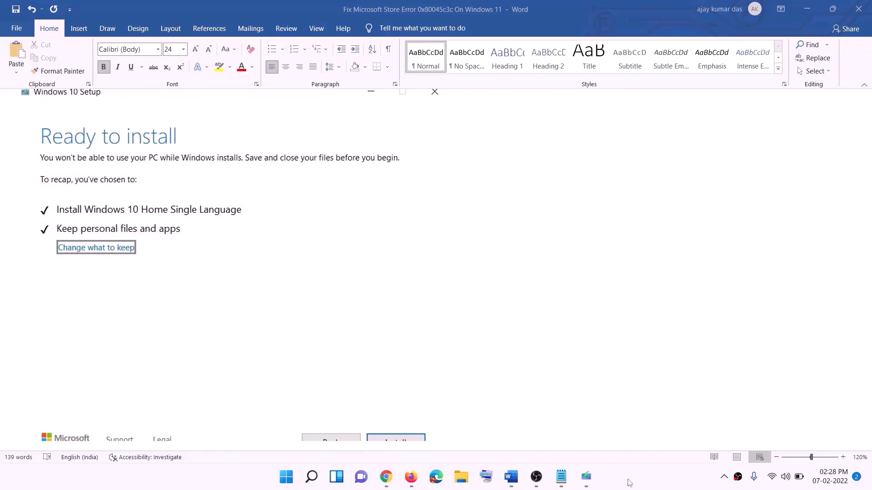
left_click(402, 481)
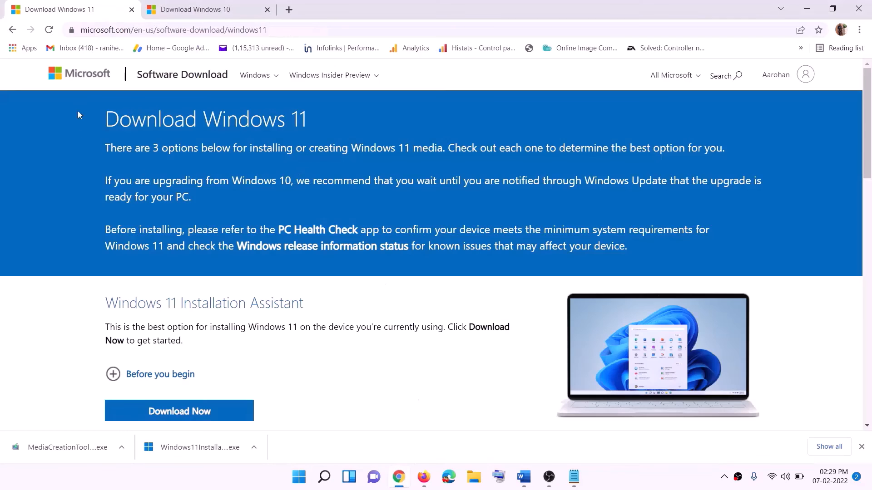
scroll(281, 301, "down", 5)
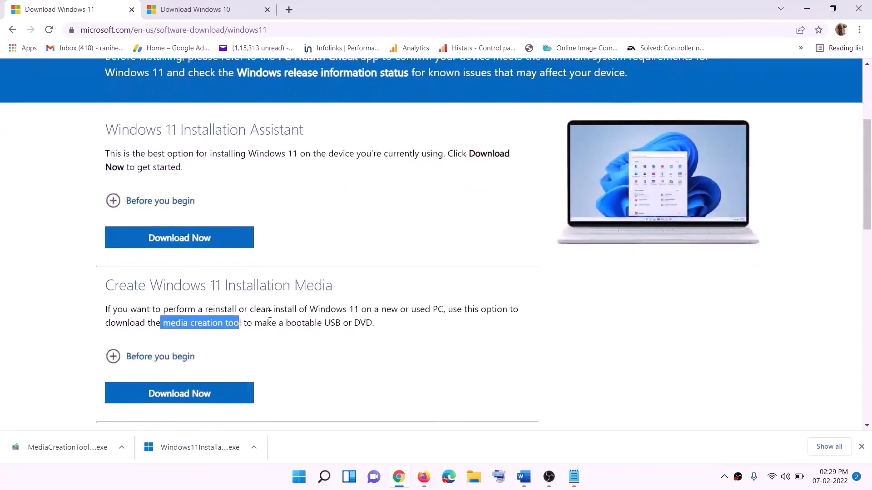
left_click_drag(163, 270, 252, 269)
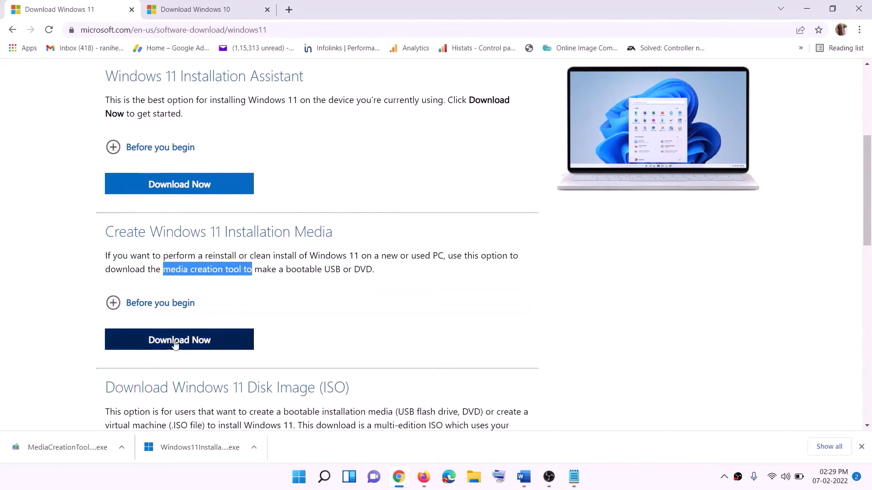
left_click(173, 346)
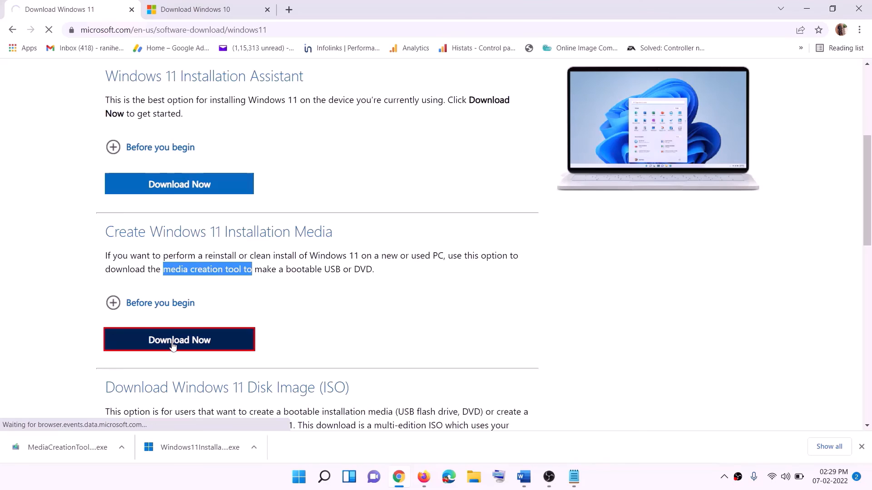
Run the downloaded media creation tool with permission to make changes and accept the Windows 11 Setup license terms
left_click(66, 449)
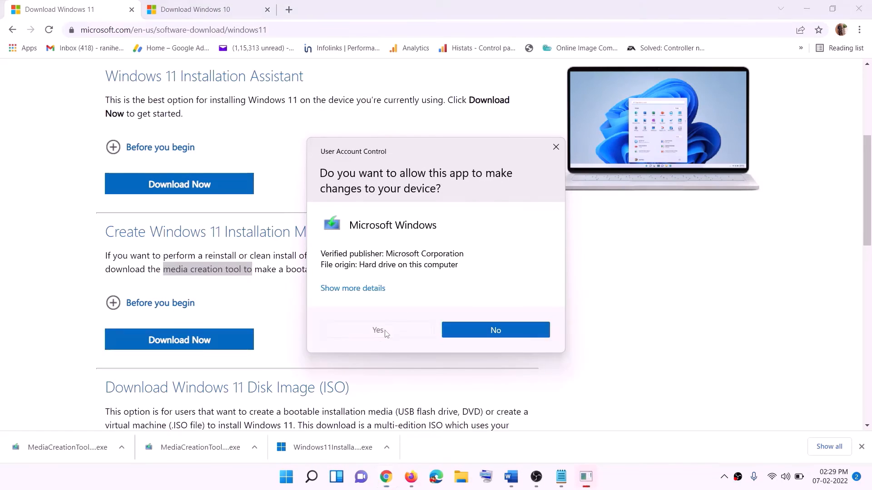
left_click(385, 333)
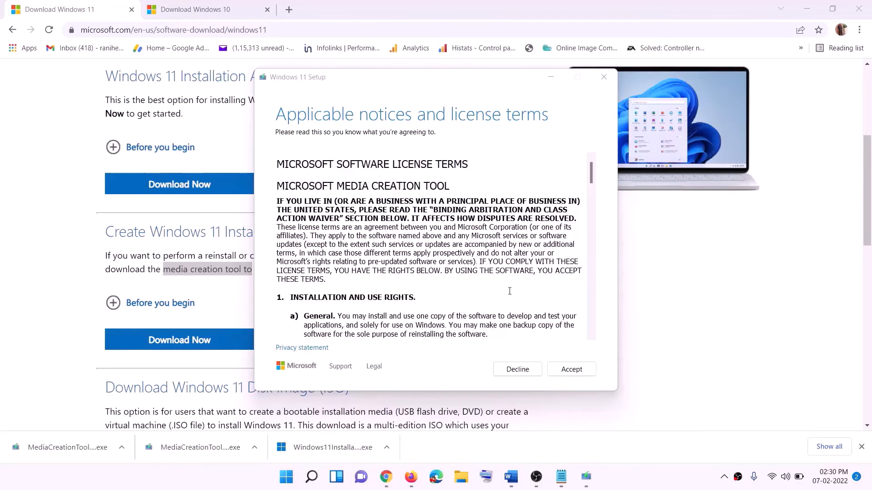
left_click(566, 369)
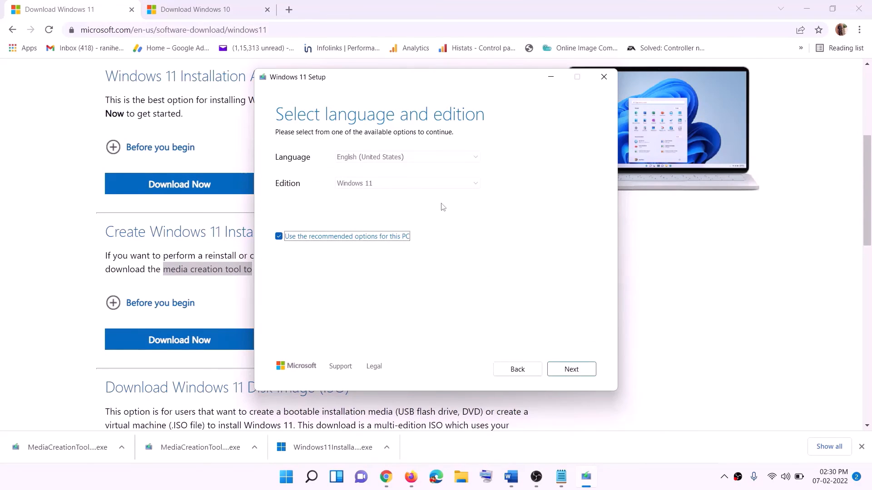
Keep the recommended language and edition, choose ISO file as the media, and save it as Windows on the Desktop
left_click(565, 370)
left_click(296, 196)
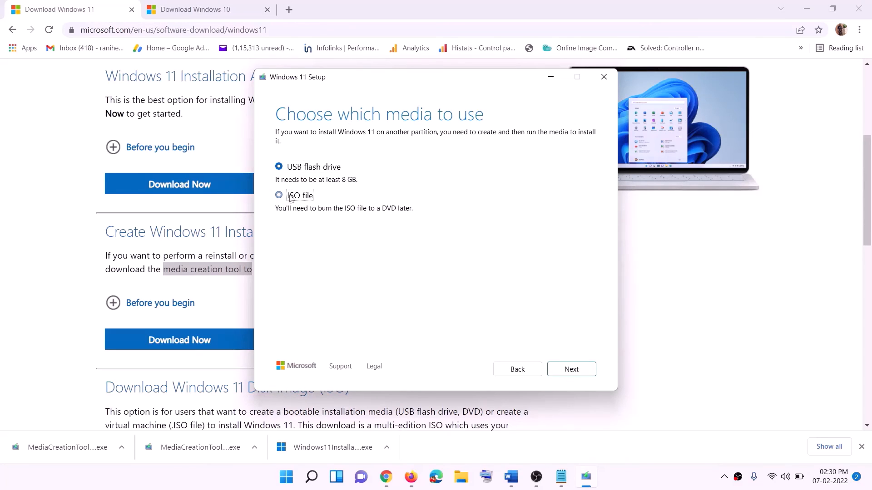
left_click(566, 369)
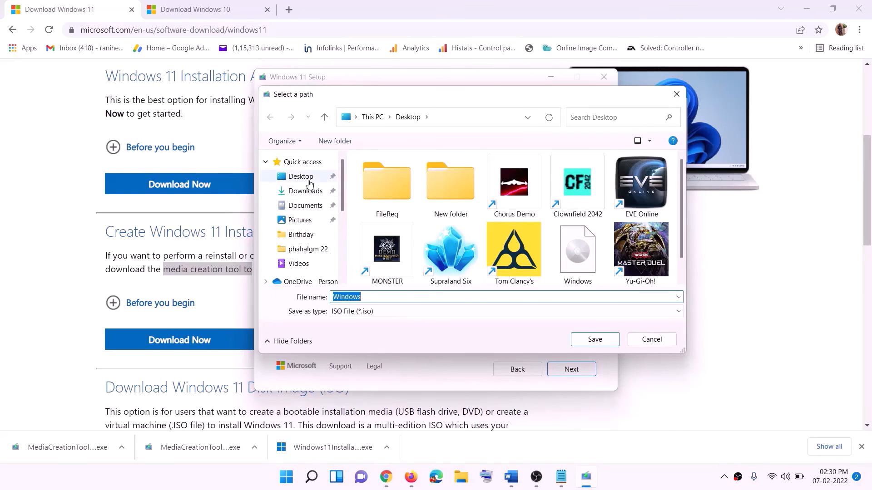
left_click(300, 179)
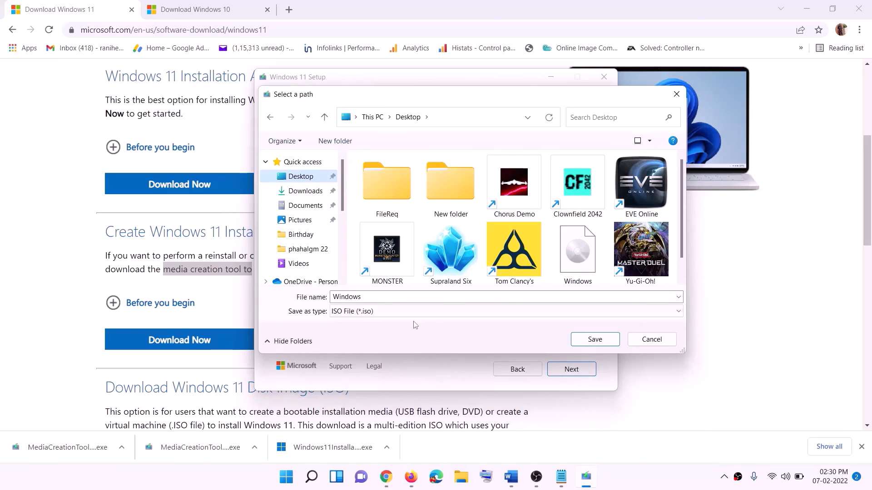
left_click(595, 340)
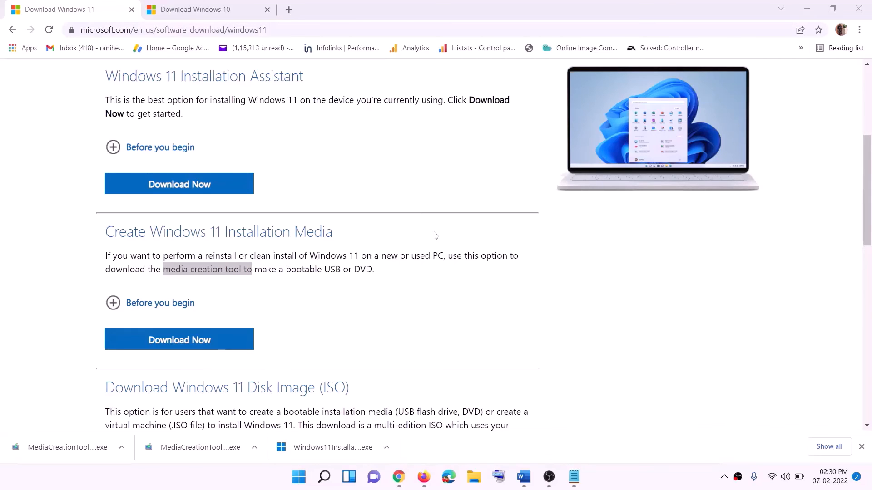
Show the desktop, move the Windows ISO file directly above the Firefox shortcut, and open it
key("super+d")
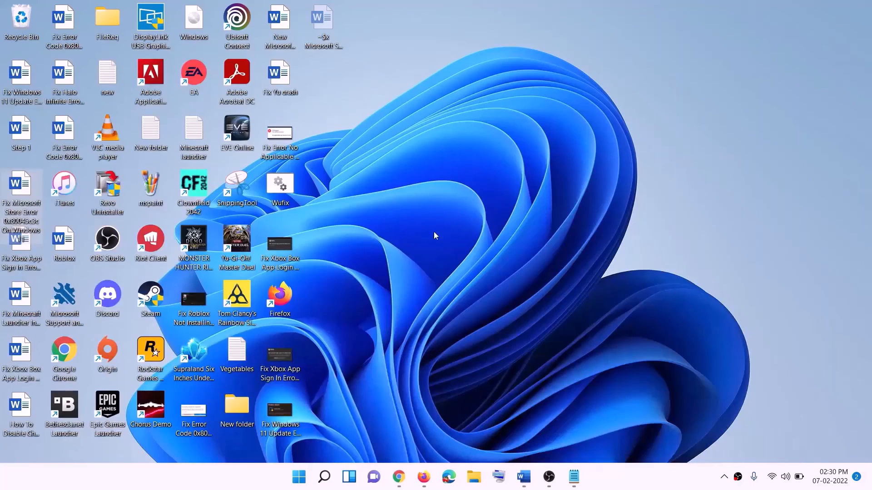
left_click_drag(207, 24, 283, 247)
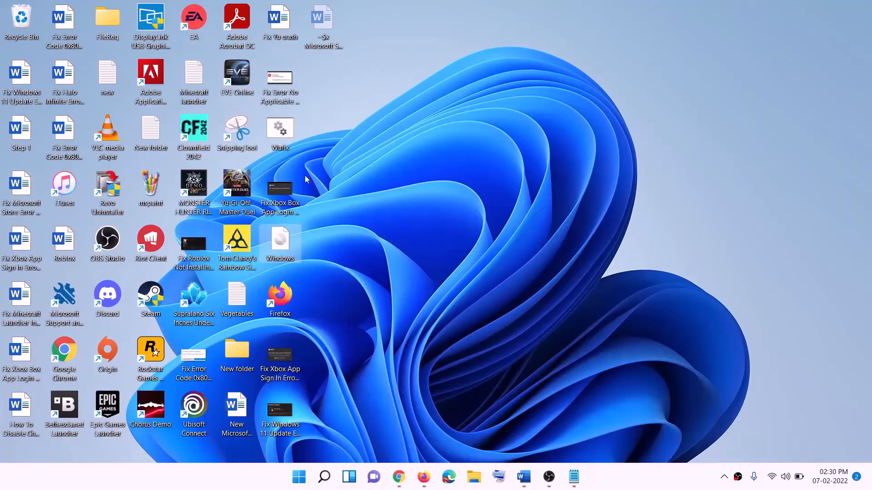
double_click(281, 249)
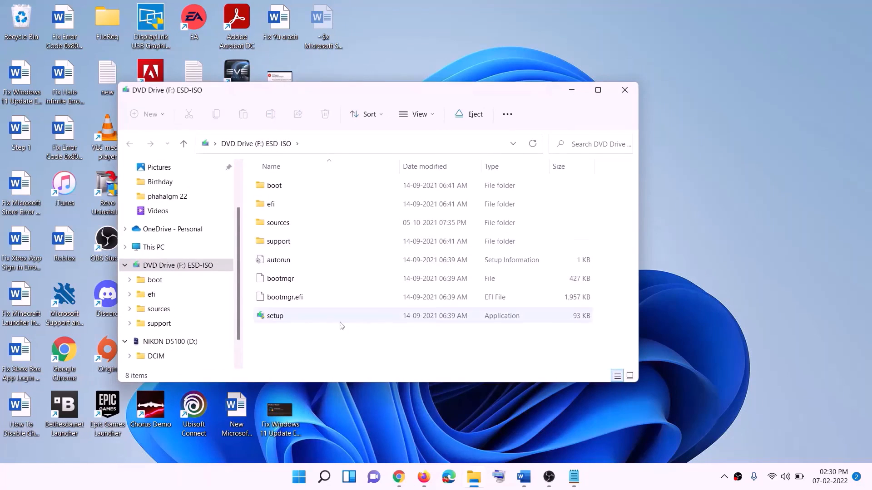
Run setup from the ESD-ISO DVD drive with permission to make changes and proceed past the Install Windows 11 page
left_click(286, 318)
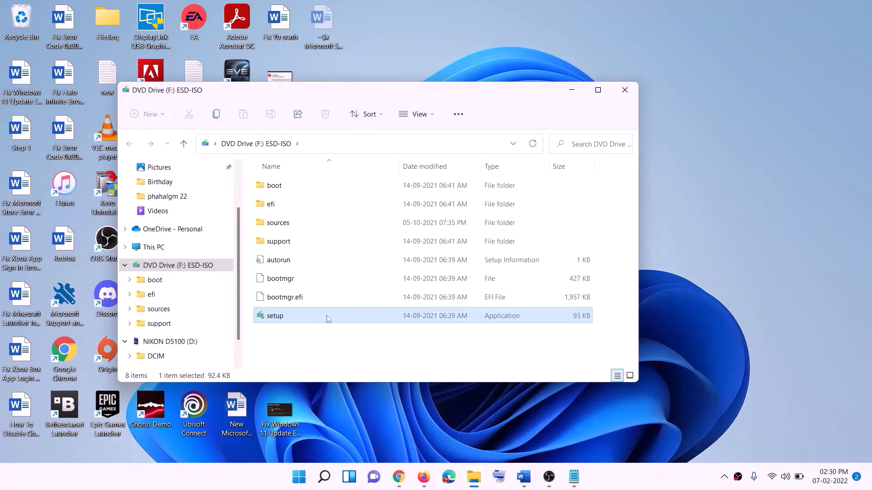
double_click(297, 316)
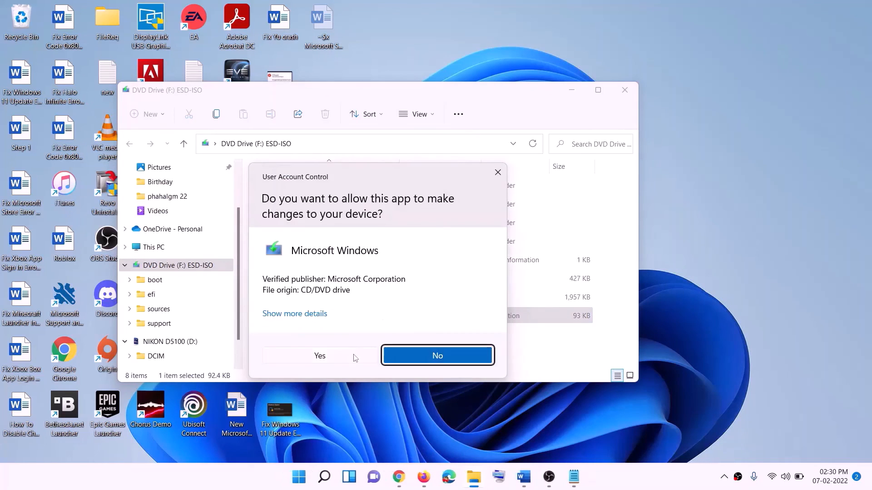
left_click(355, 358)
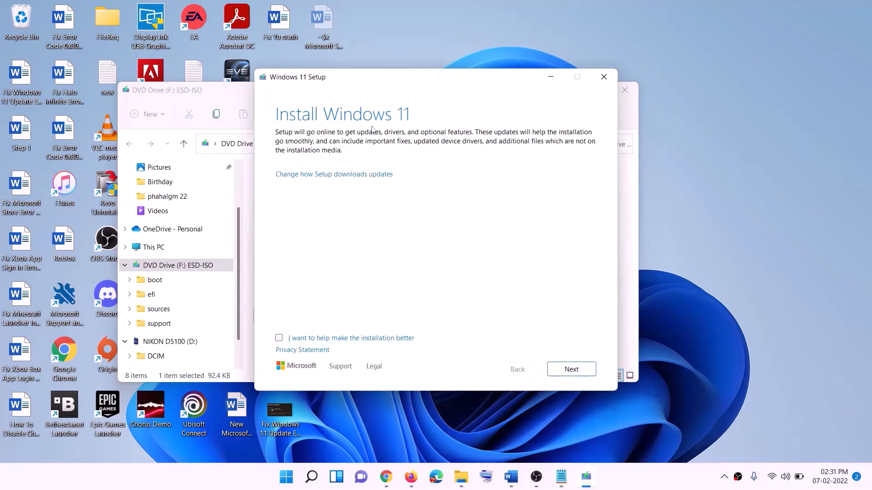
left_click(573, 370)
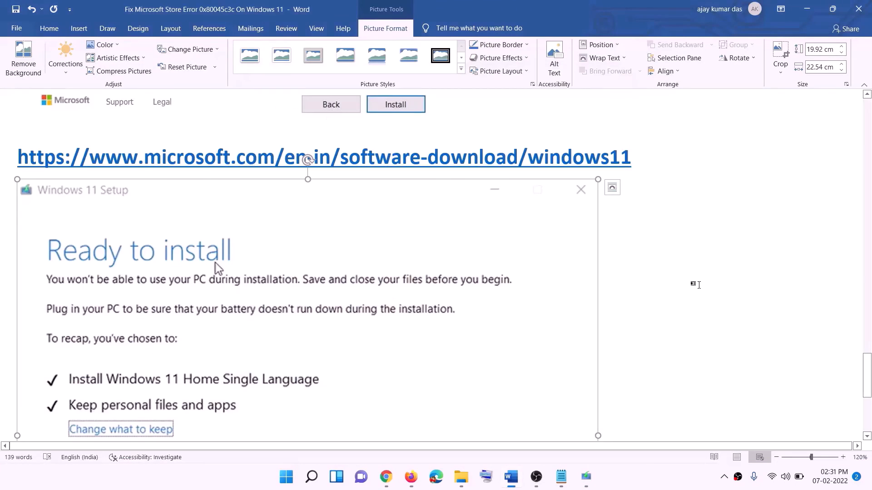
Examine the Windows 11 Ready to install screenshot in the Word document, including what to keep and the install option
scroll(204, 227, "down", 2)
scroll(204, 228, "down", 1)
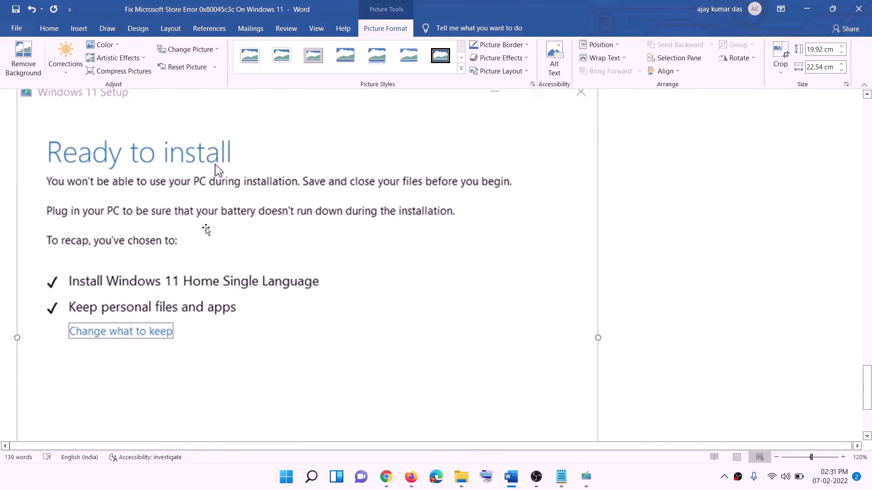
scroll(173, 288, "down", 1)
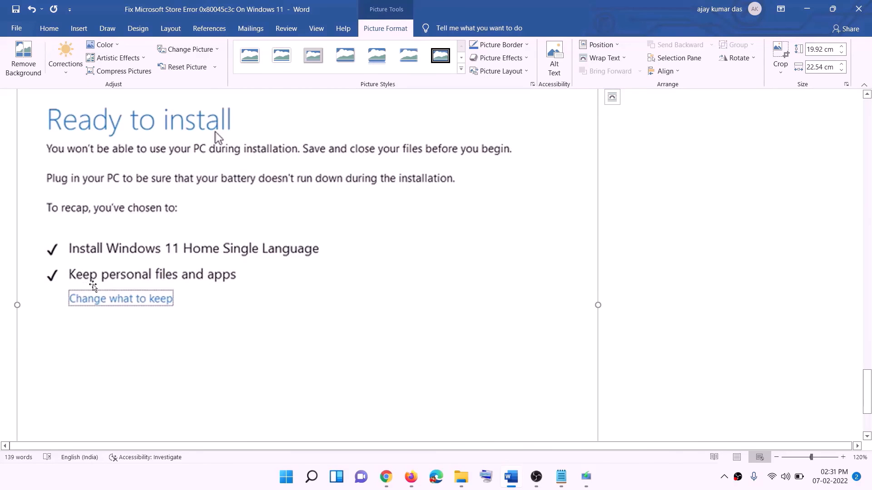
scroll(324, 284, "down", 3)
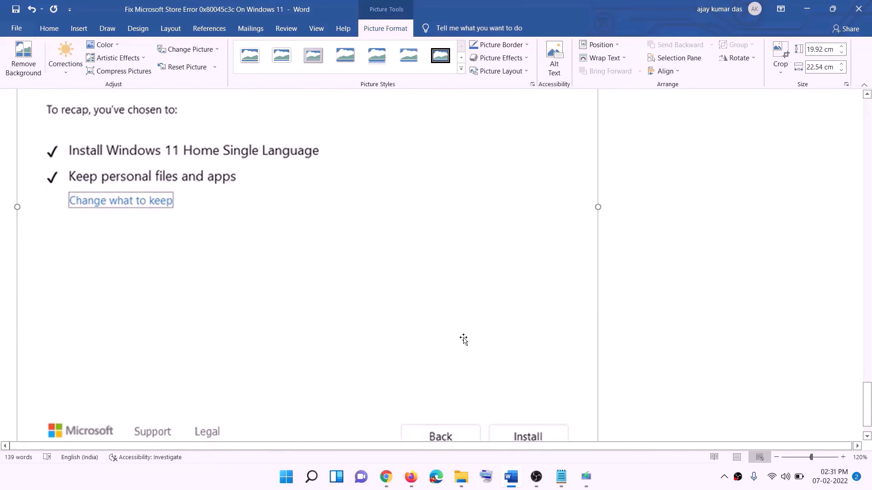
scroll(463, 341, "up", 7)
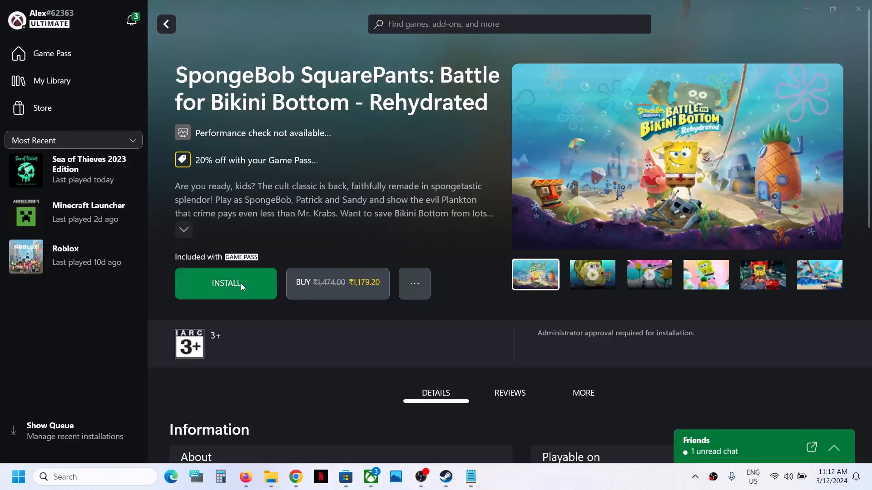
Switch to the Xbox app and install SpongeBob SquarePants: Battle for Bikini Bottom - Rehydrated to C:\XboxGames
left_click(241, 283)
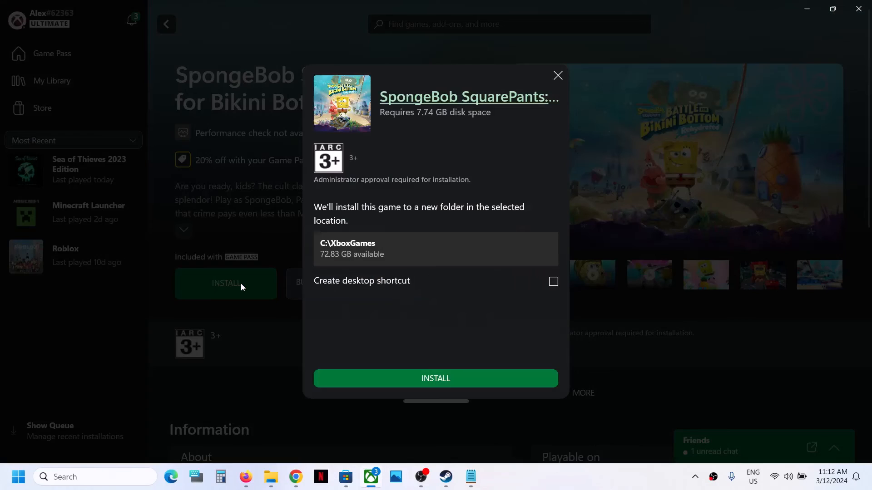
left_click(434, 377)
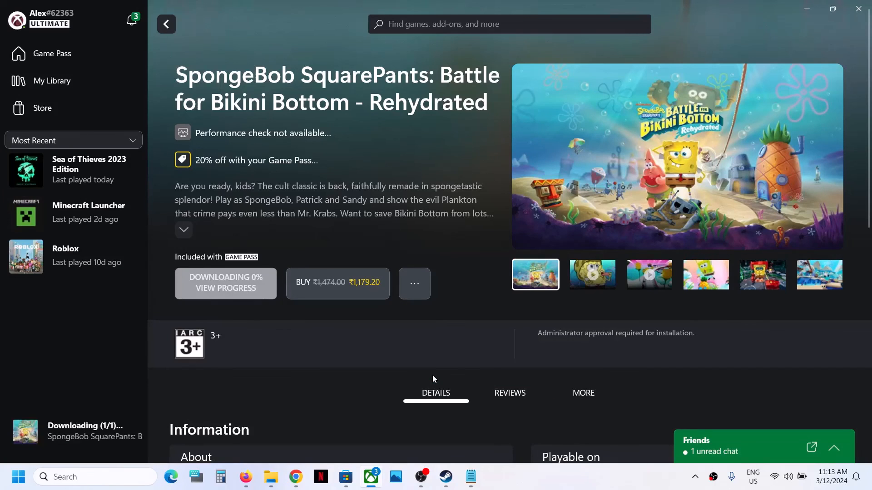